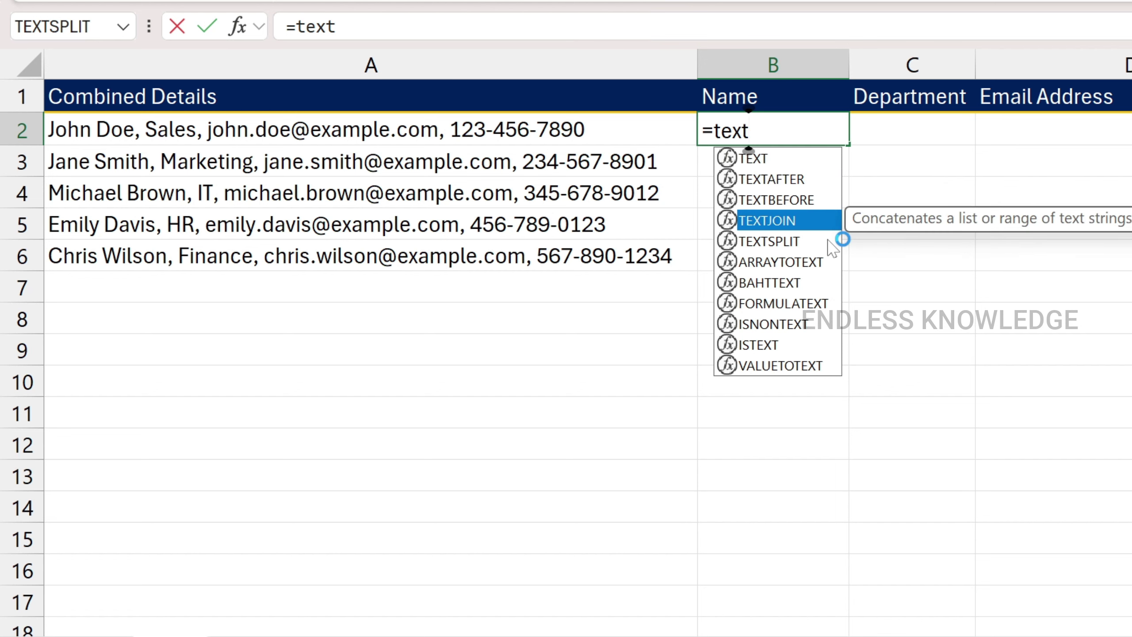
{"action": "key", "text": "Tab"}
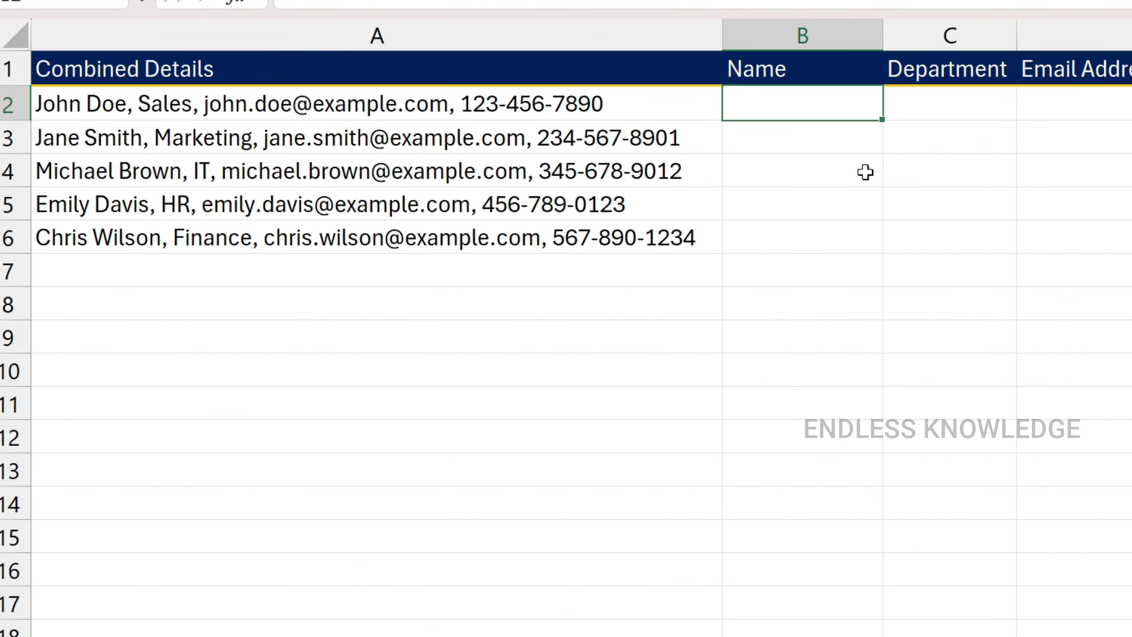
{"action": "type", "text": "=text"}
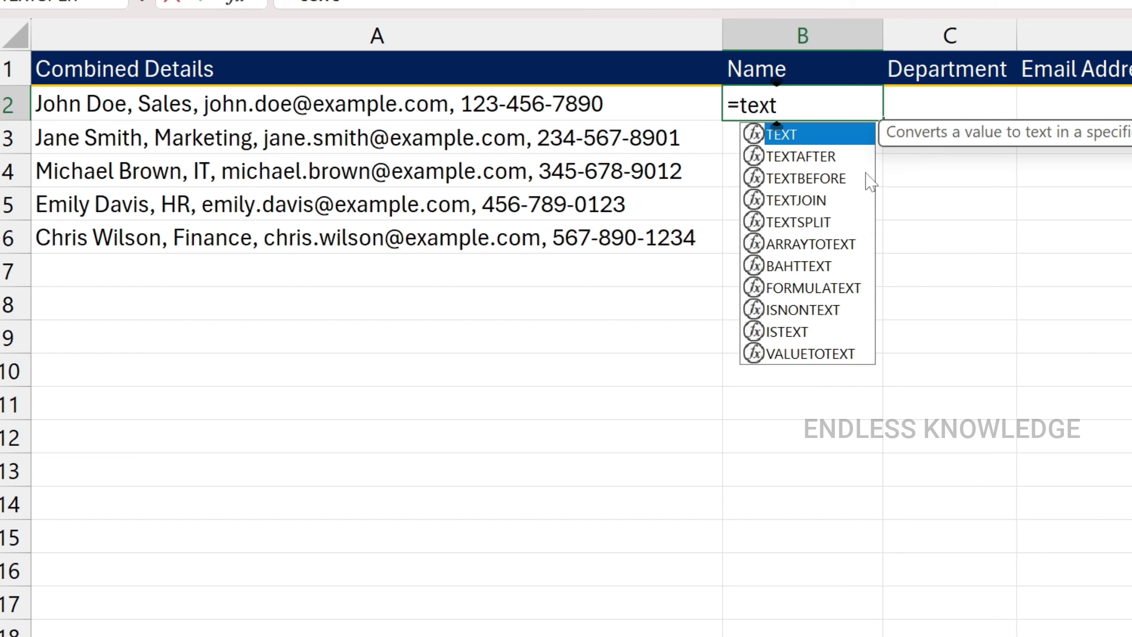
{"action": "key", "text": "Down"}
{"action": "key", "text": "Down"}
{"action": "key", "text": "Tab"}
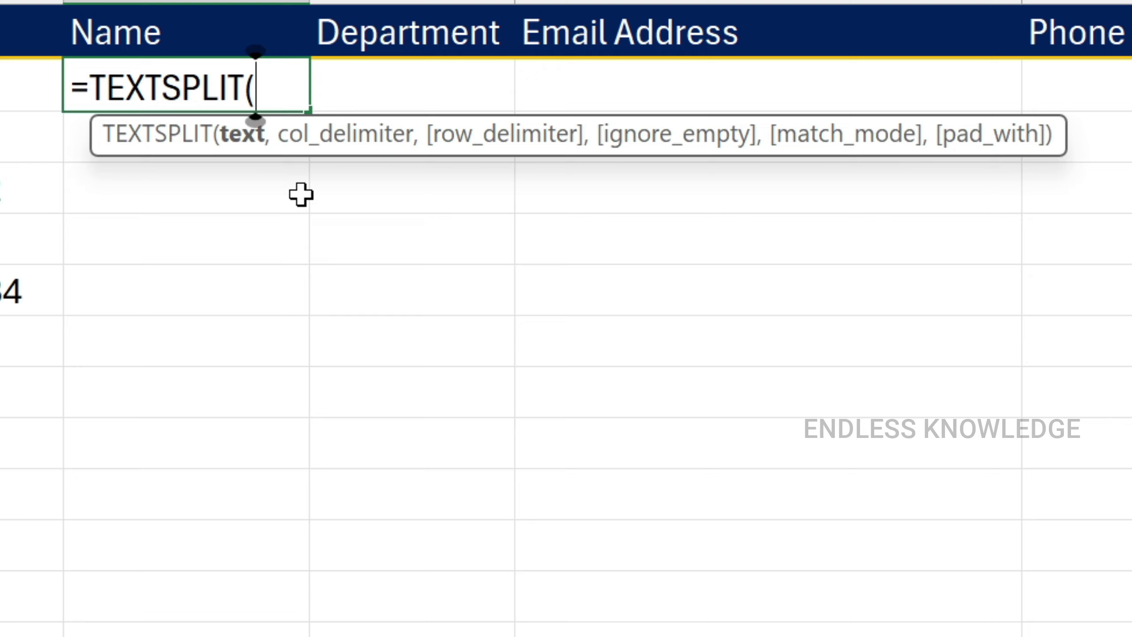
{"action": "type", "text": ","}
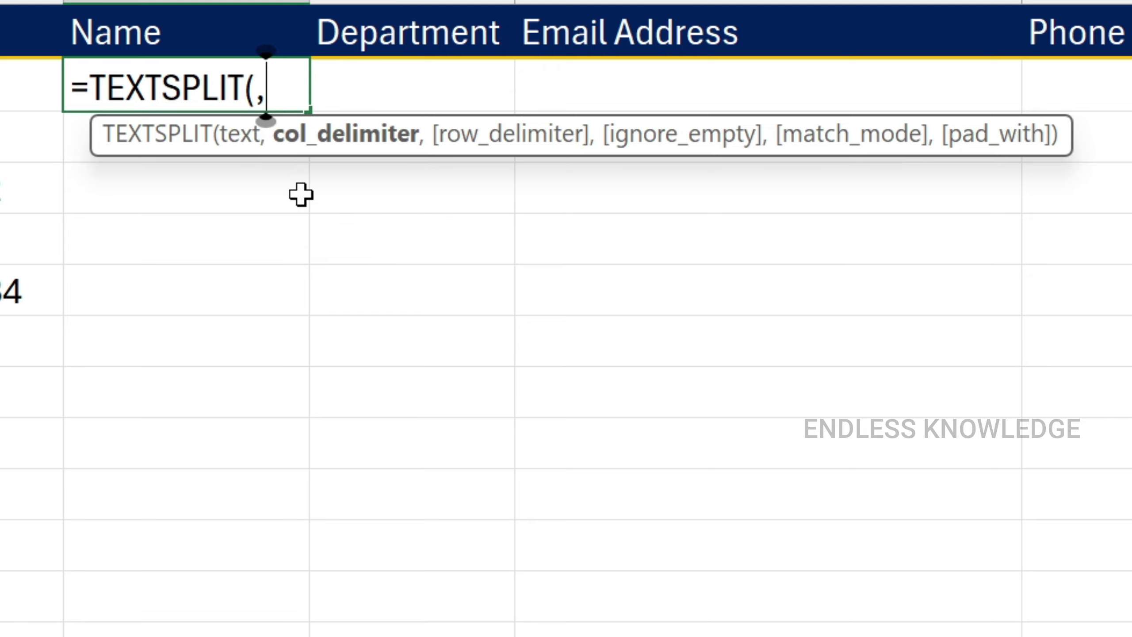
{"action": "type", "text": ",,,,"}
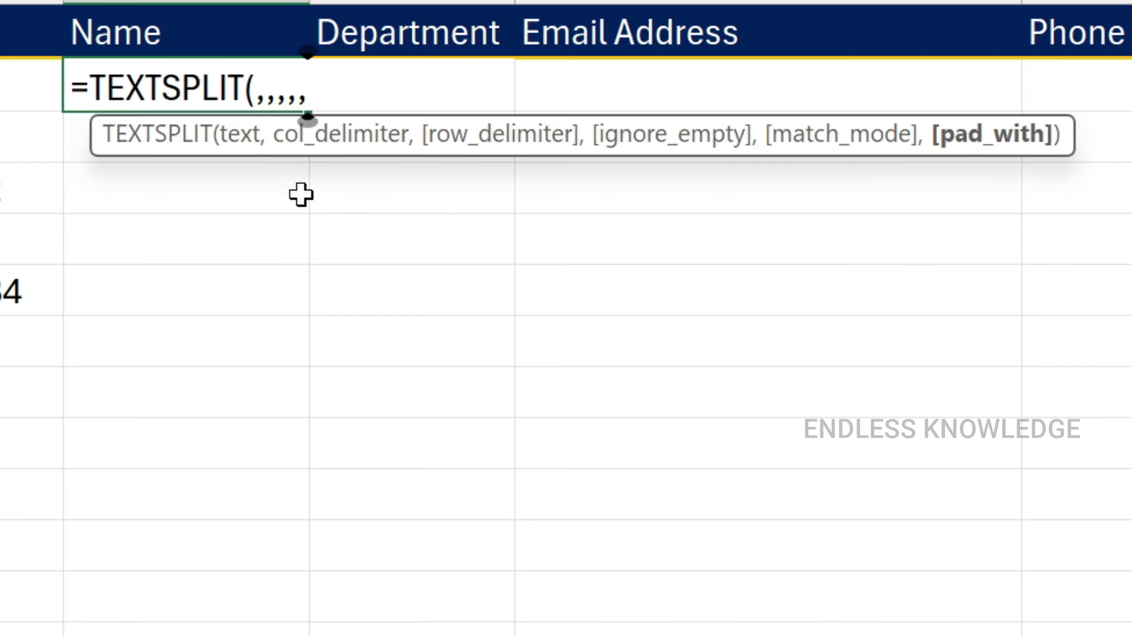
{"action": "key", "text": "Escape"}
- Enter =TEXTSPLIT(A2,",") in B2 to split the combined details at each comma
{"action": "type", "text": "=text"}
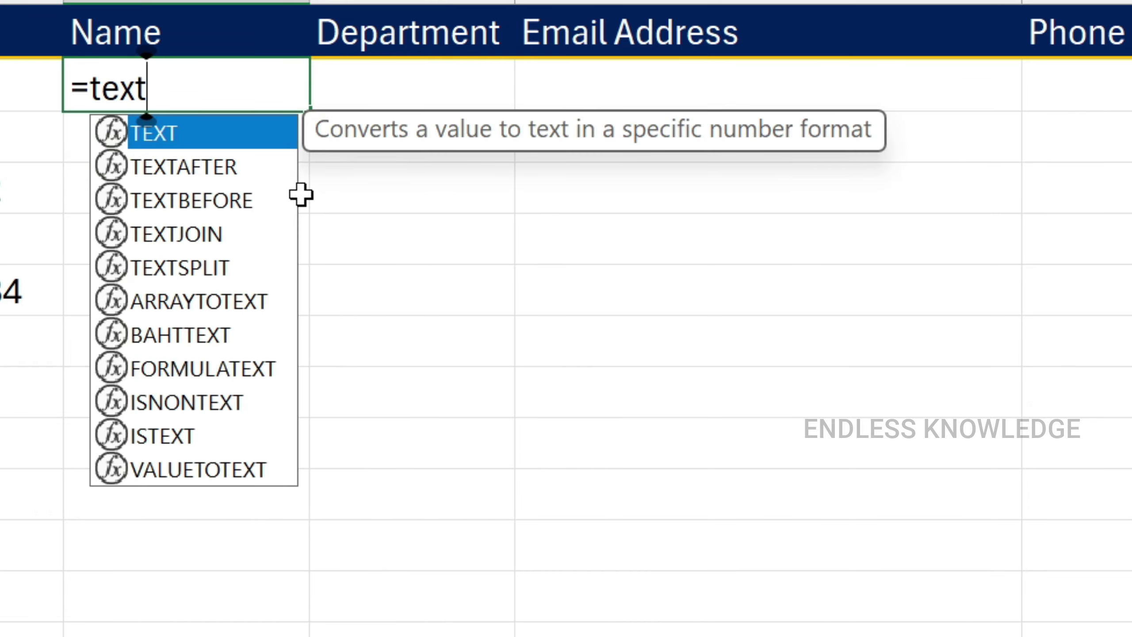
{"action": "key", "text": "Down"}
{"action": "key", "text": "Down"}
{"action": "key", "text": "Down"}
{"action": "key", "text": "Down"}
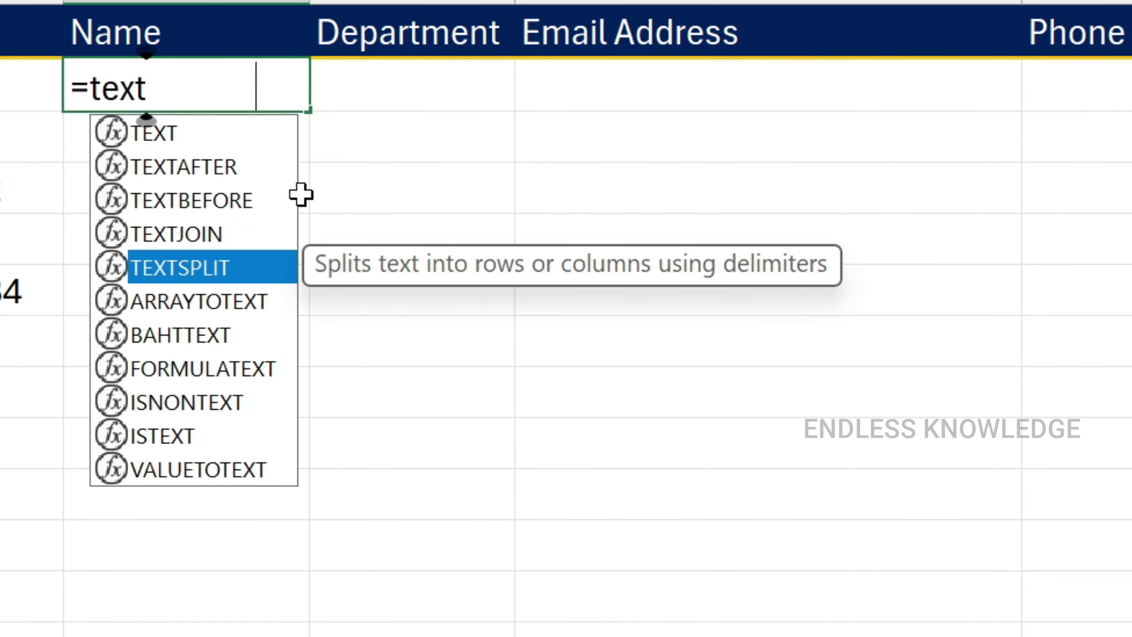
{"action": "key", "text": "Tab"}
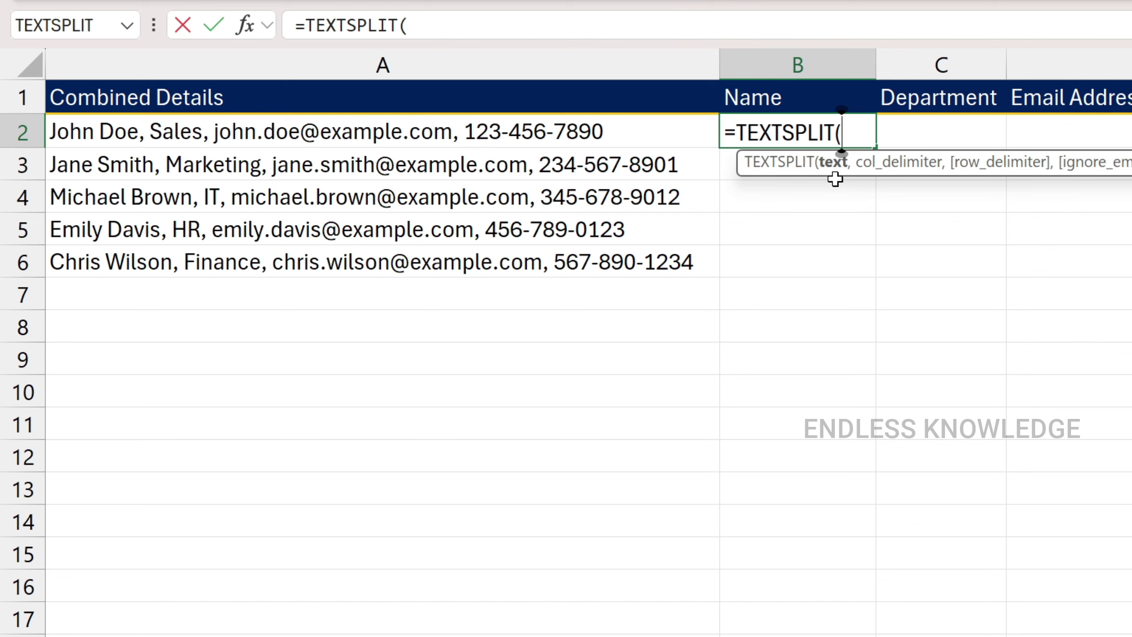
{"action": "left_click", "coordinate": [481, 131]}
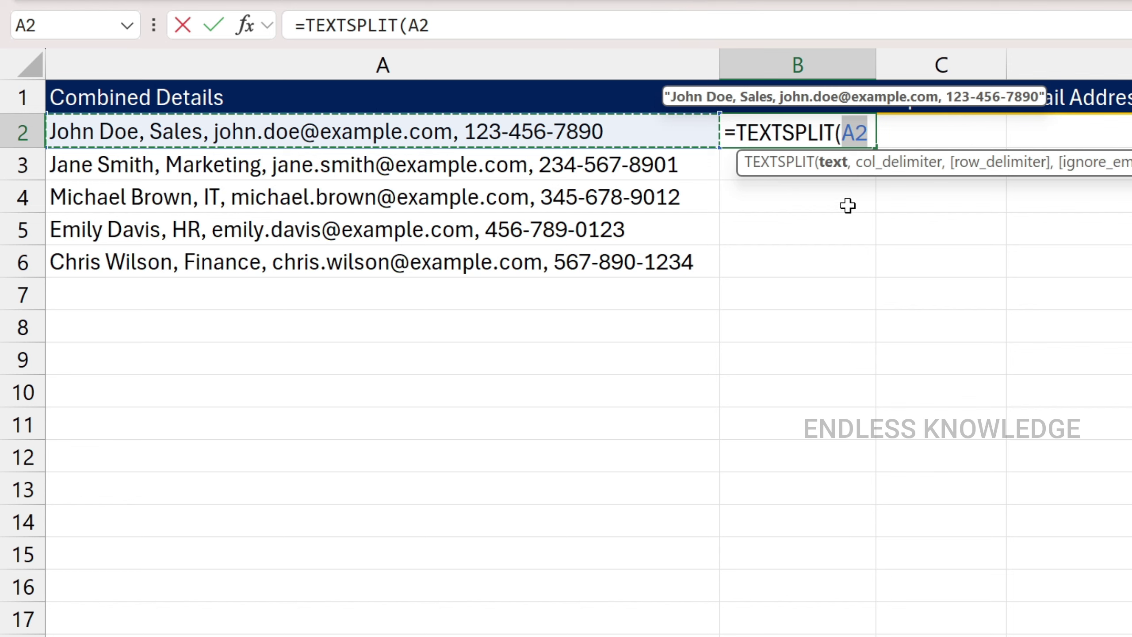
{"action": "type", "text": ","}
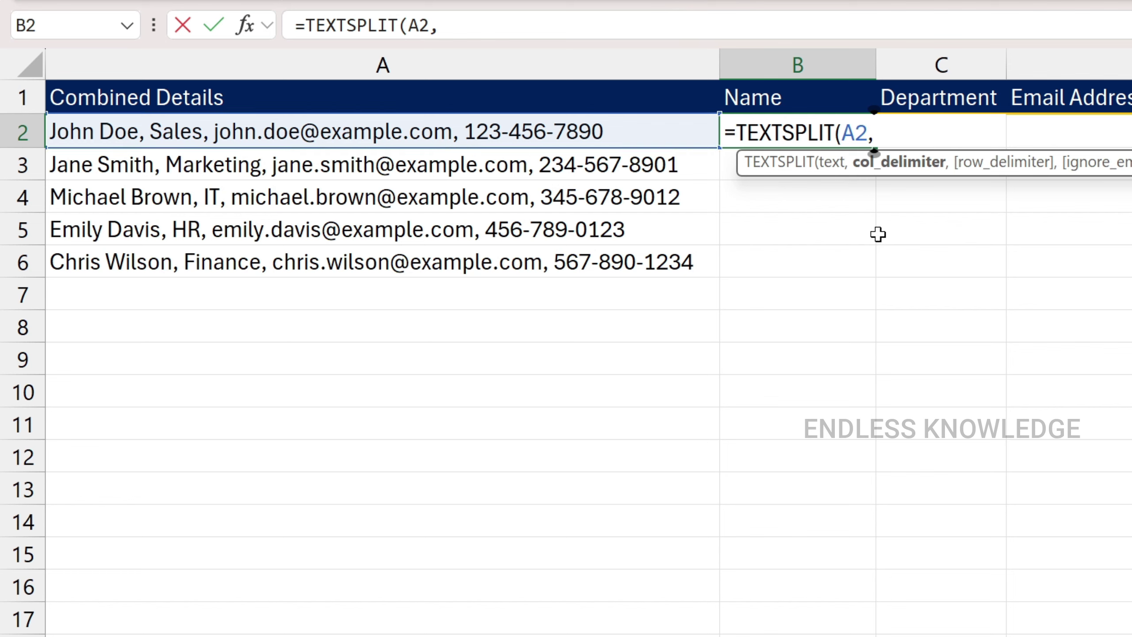
{"action": "type", "text": "\",\")"}
{"action": "key", "text": "Return"}
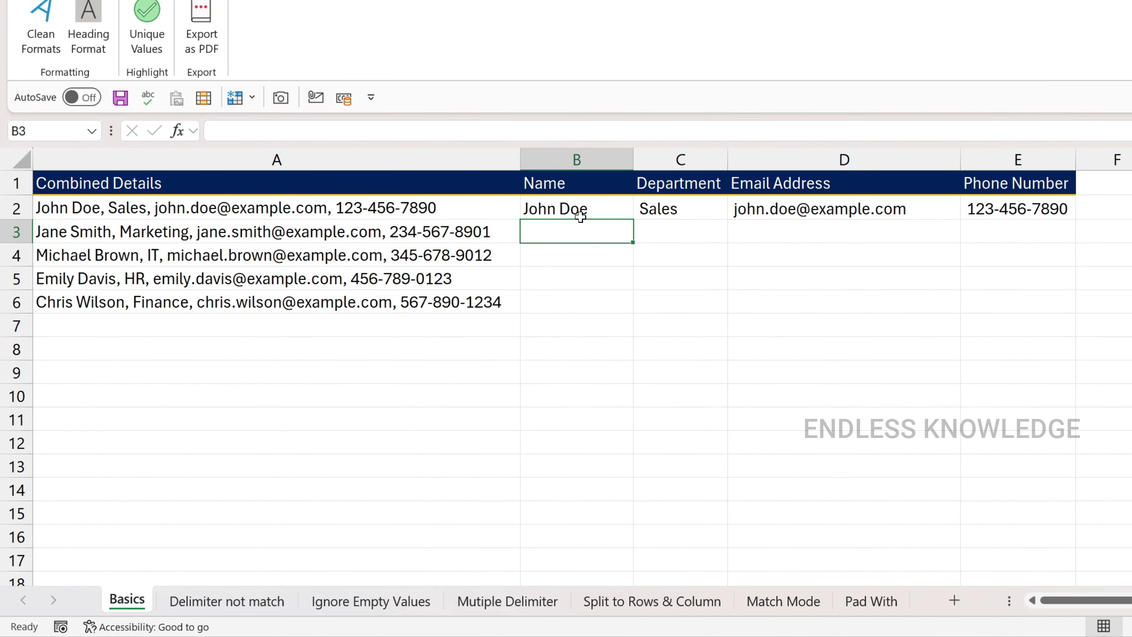
- Wrap the TEXTSPLIT formula in B2 in TRIM, giving =TRIM(TEXTSPLIT(A2,",")), to remove the extra spaces
{"action": "left_click", "coordinate": [671, 187]}
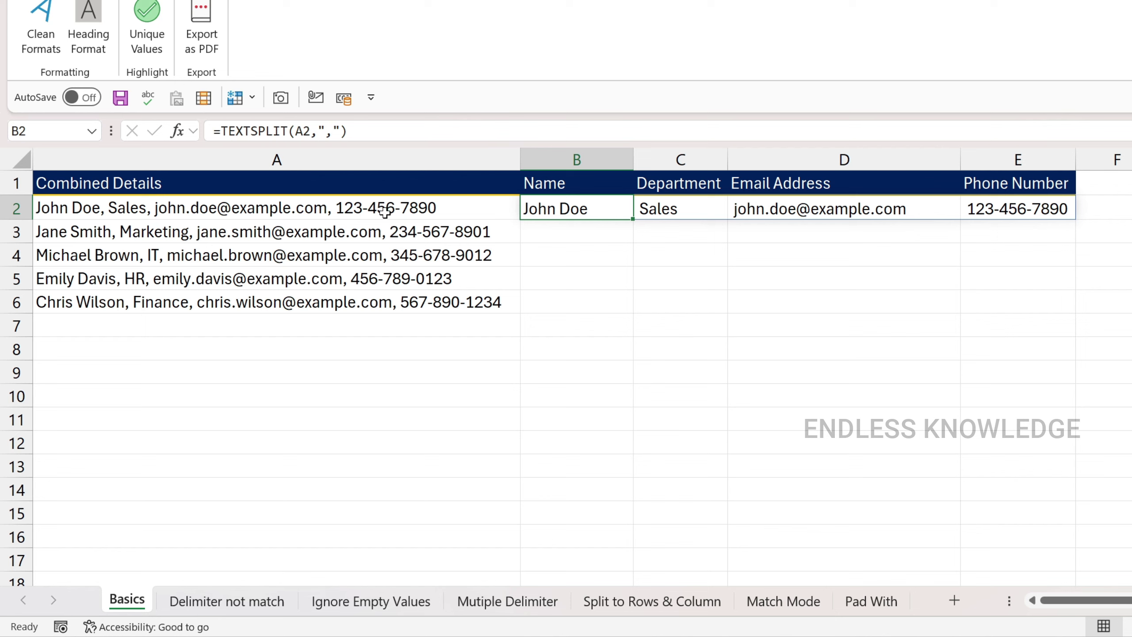
{"action": "left_click", "coordinate": [112, 207]}
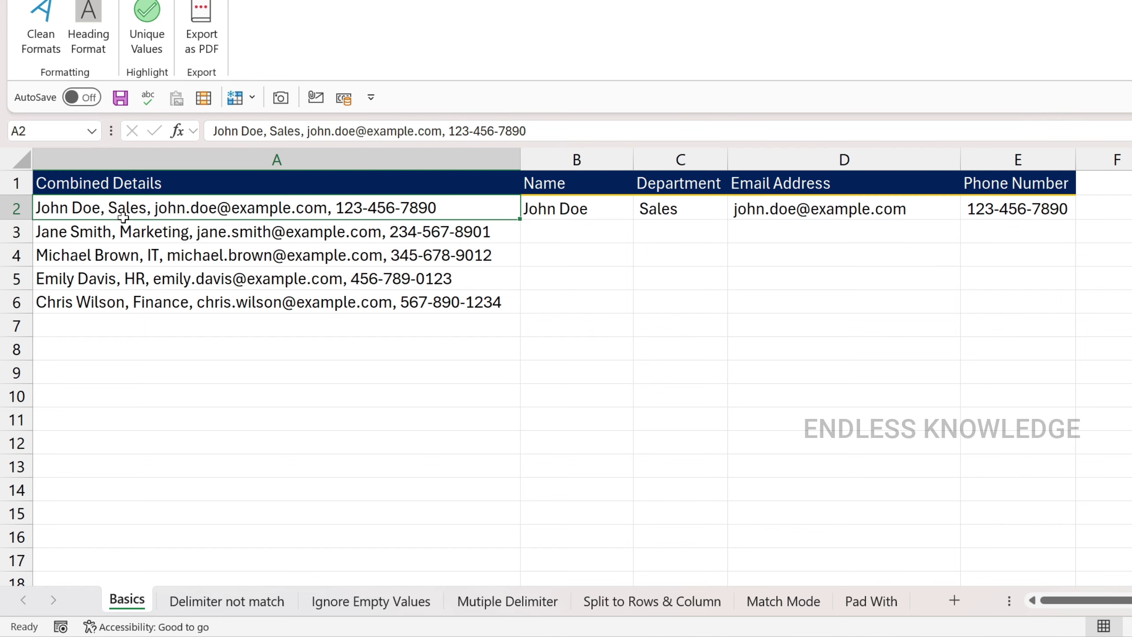
{"action": "left_click", "coordinate": [570, 208]}
{"action": "double_click", "coordinate": [563, 209]}
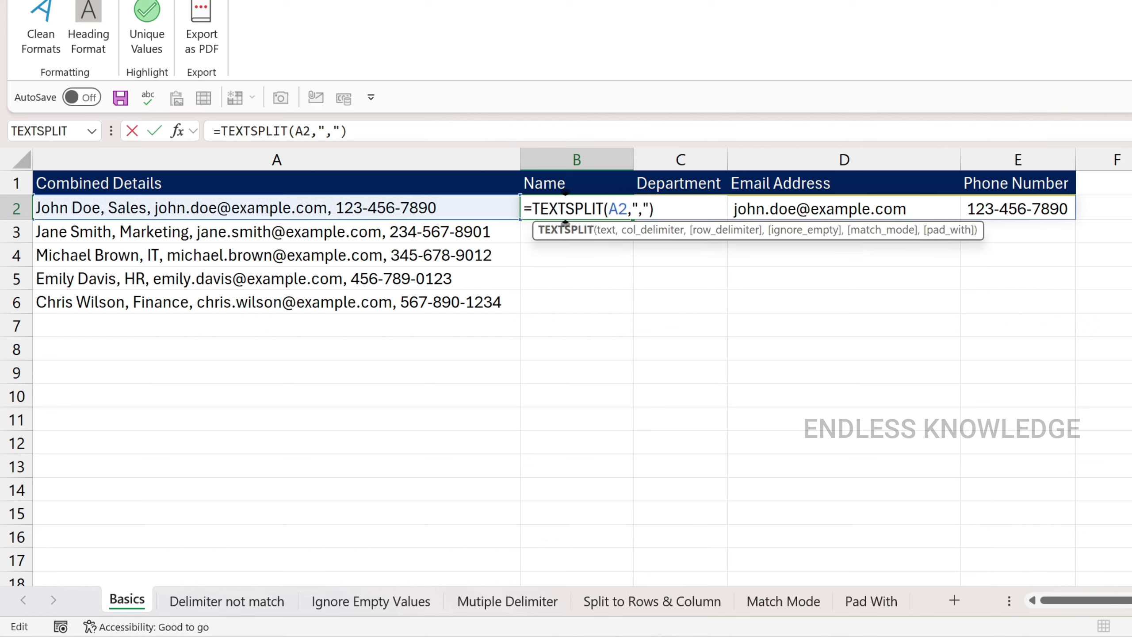
{"action": "left_click", "coordinate": [532, 208]}
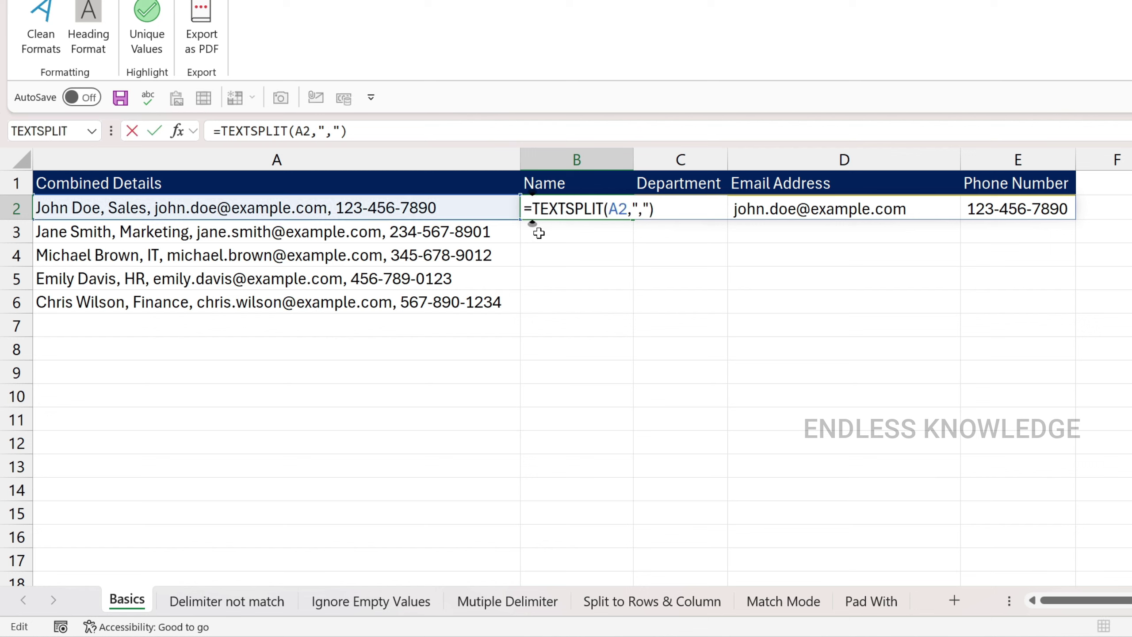
{"action": "type", "text": "tr"}
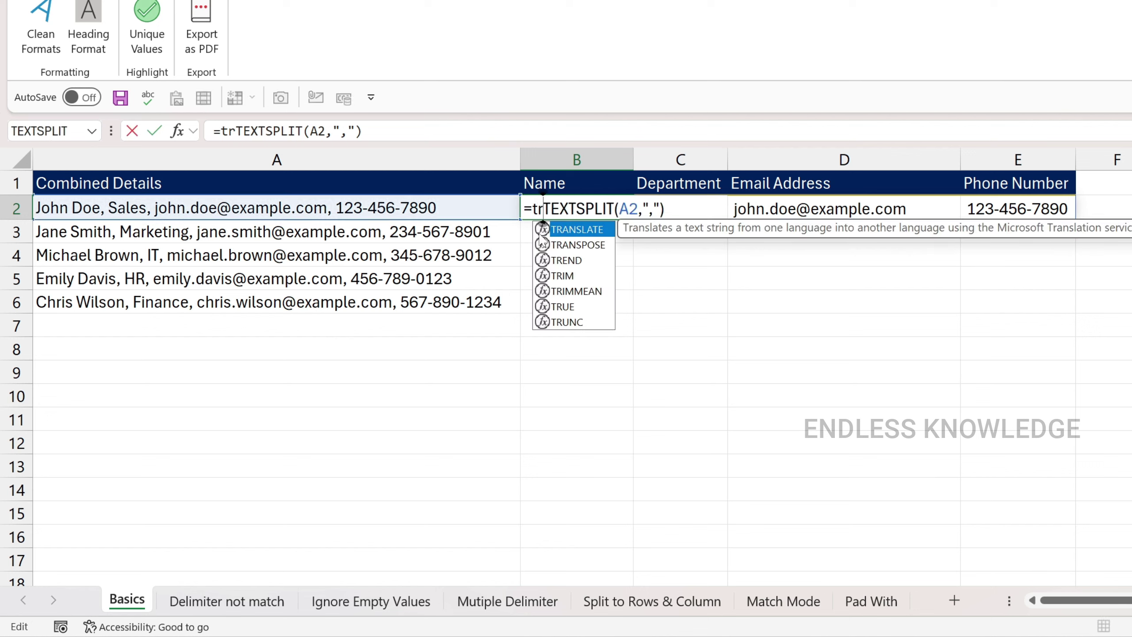
{"action": "key", "text": "Down"}
{"action": "key", "text": "Down"}
{"action": "key", "text": "Down"}
{"action": "key", "text": "Tab"}
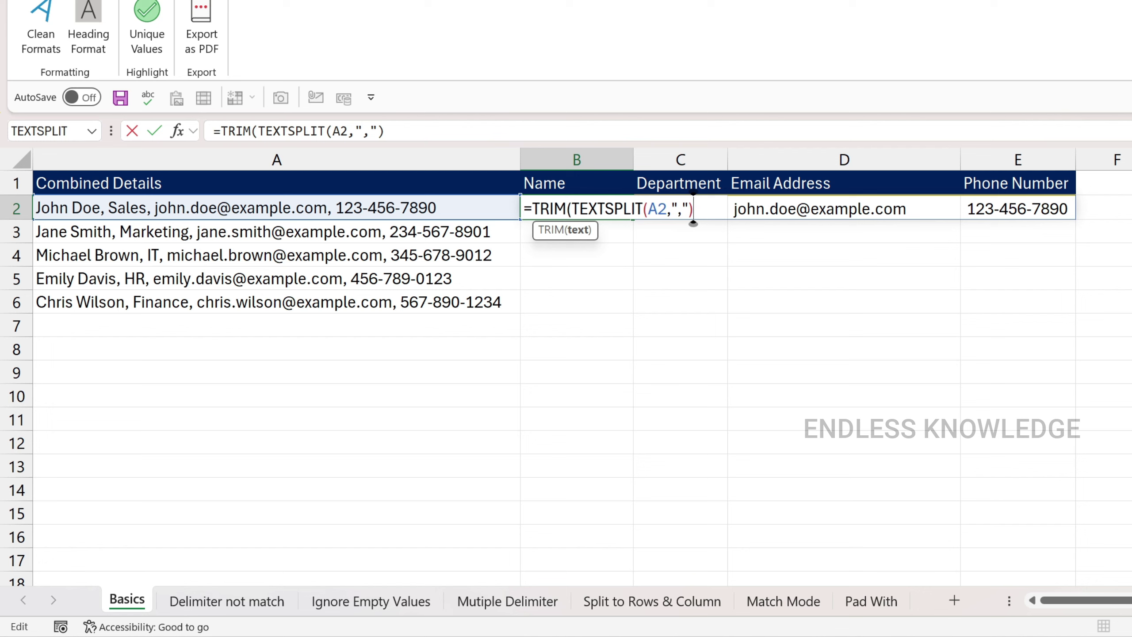
{"action": "key", "text": "Return"}
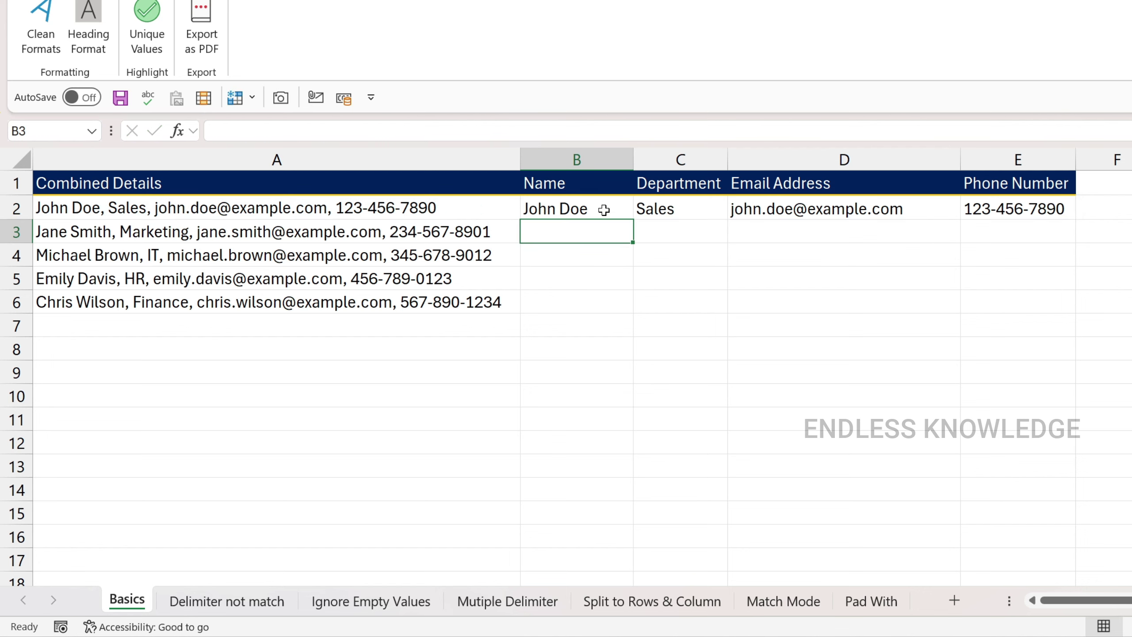
- Fill the TRIM and TEXTSPLIT formula from B2 down to B6
{"action": "left_click", "coordinate": [604, 209]}
{"action": "left_click_drag", "start_coordinate": [632, 219], "coordinate": [619, 306]}
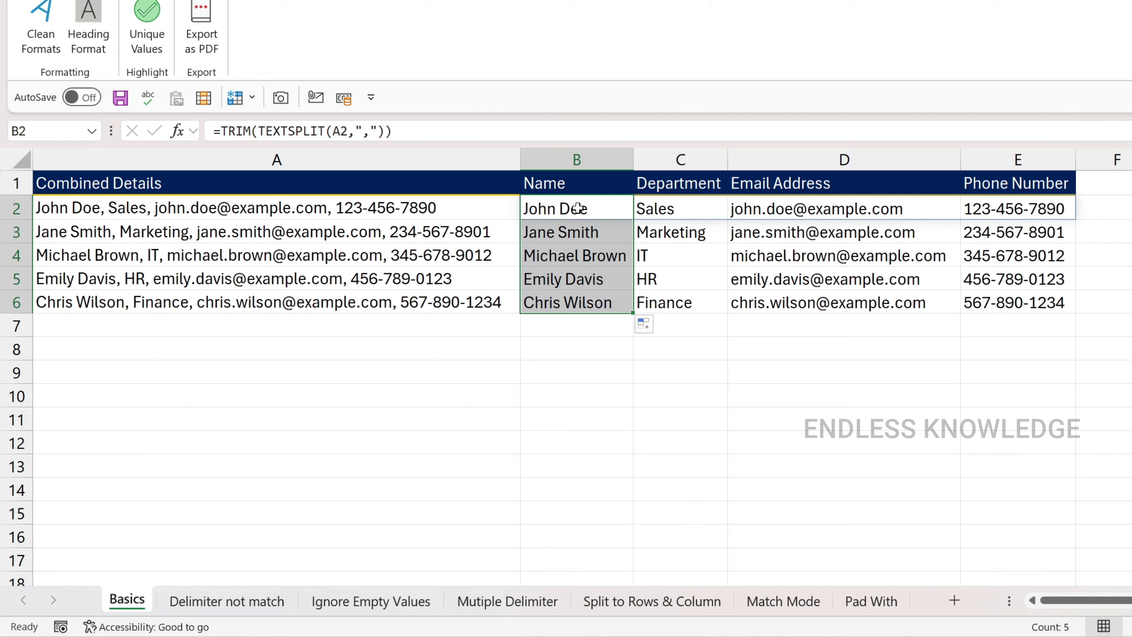
- Try replacing the formulas in B2:E6 with their pasted values, and undo the paste
{"action": "left_click_drag", "start_coordinate": [579, 210], "coordinate": [992, 299]}
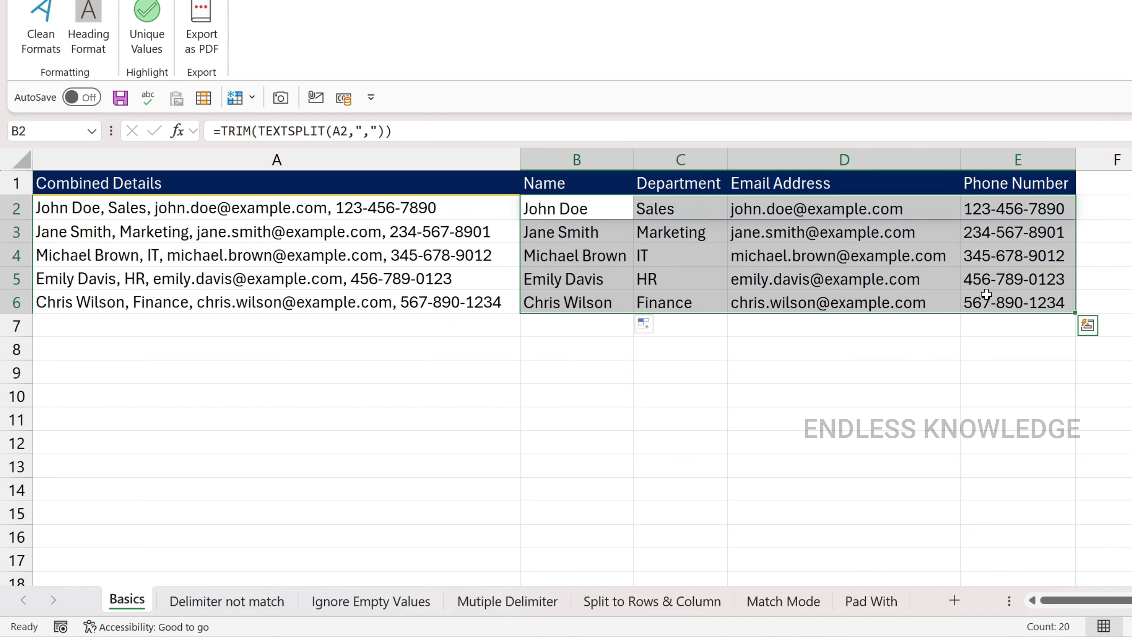
{"action": "key", "text": "ctrl+c"}
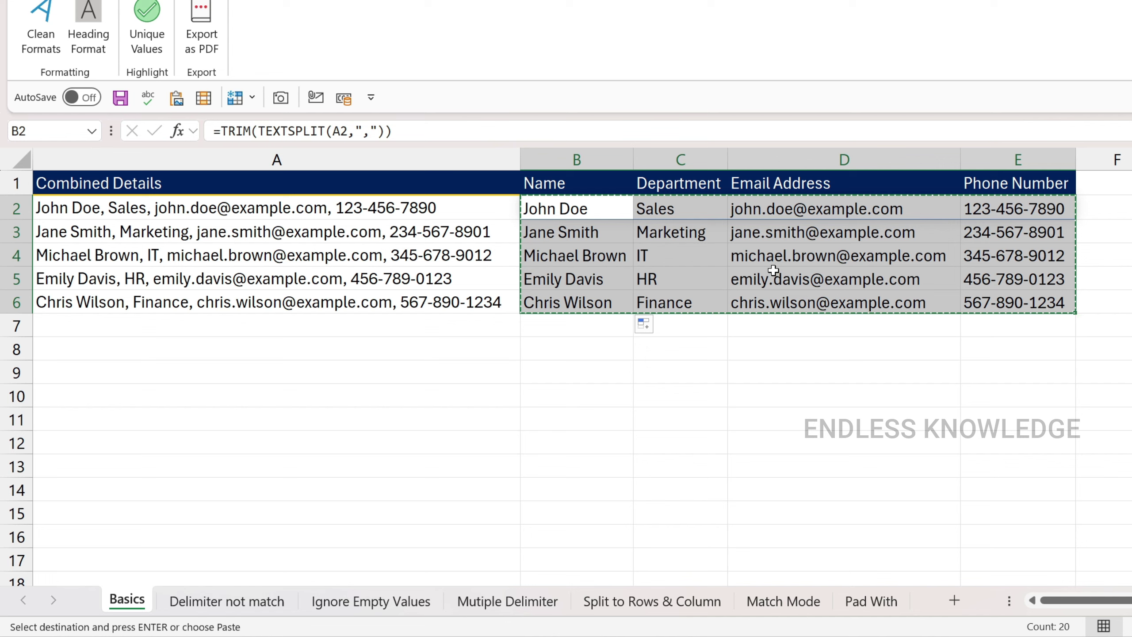
{"action": "key", "text": "ctrl+shift+v"}
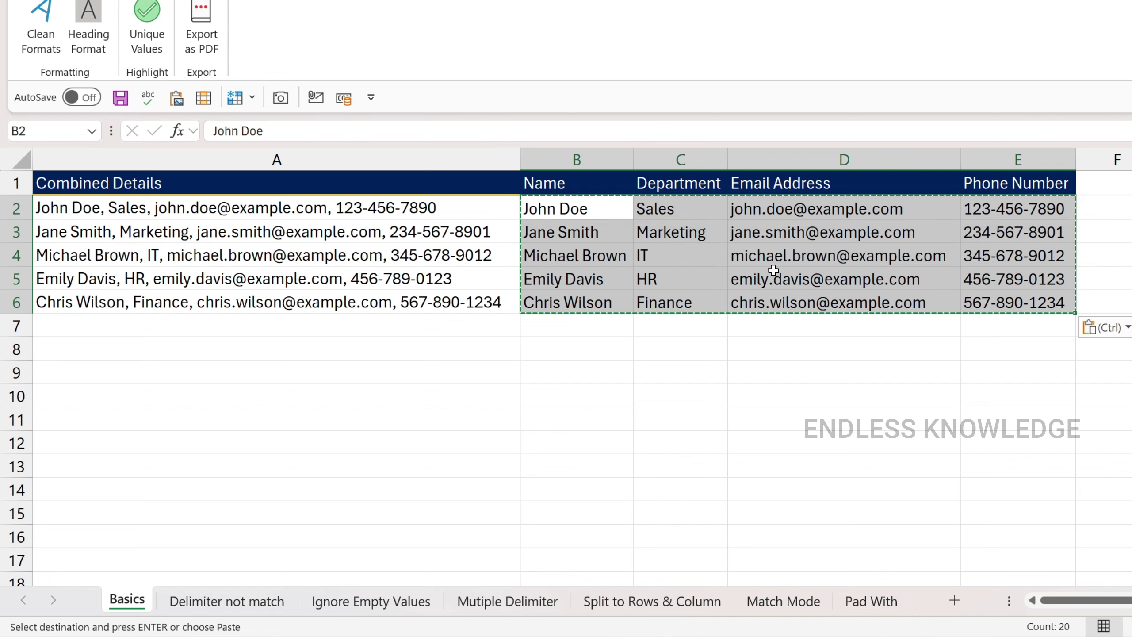
{"action": "left_click", "coordinate": [565, 208]}
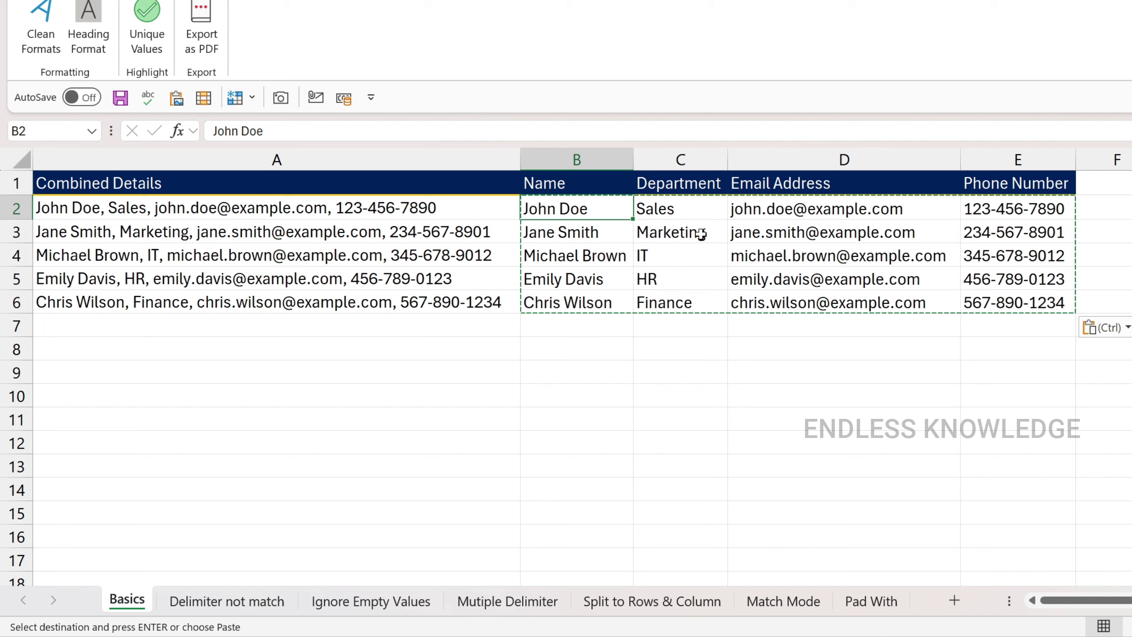
{"action": "key", "text": "ctrl+z"}
{"action": "key", "text": "Escape"}
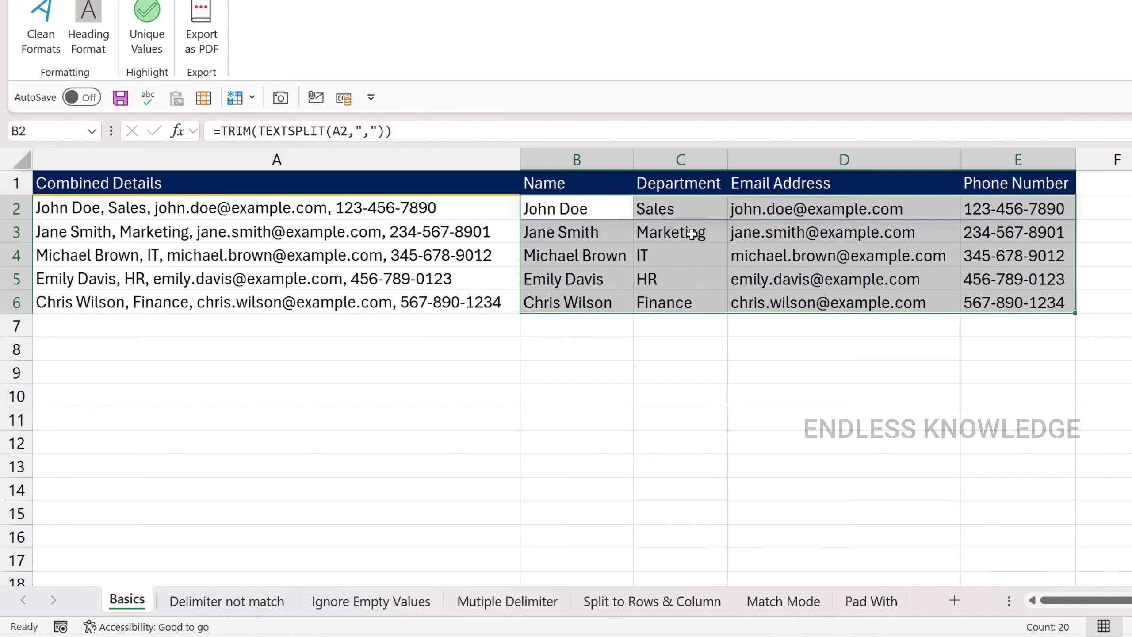
- Inspect the formula behind each cell from B2 to E2
{"action": "left_click", "coordinate": [554, 211]}
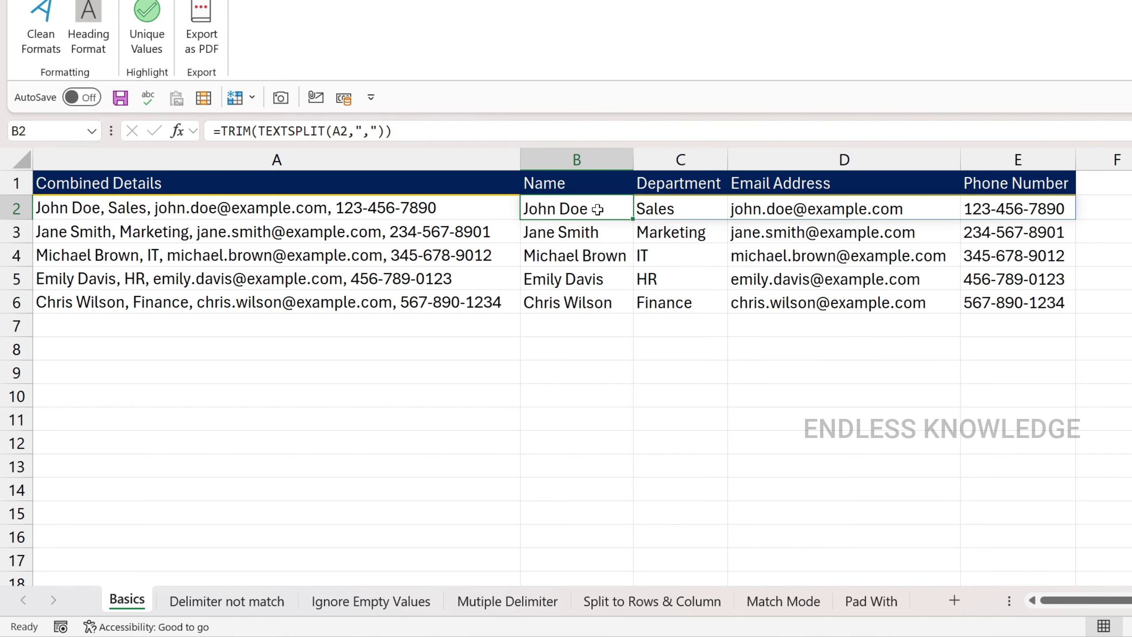
{"action": "left_click", "coordinate": [674, 212]}
{"action": "left_click", "coordinate": [800, 212]}
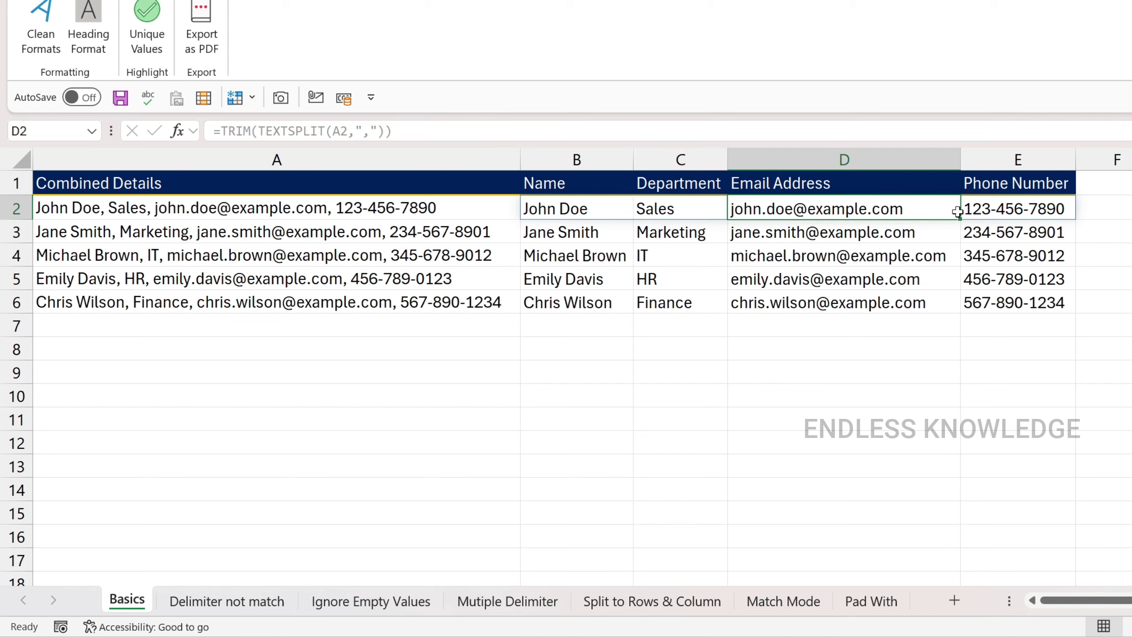
{"action": "left_click", "coordinate": [1015, 209]}
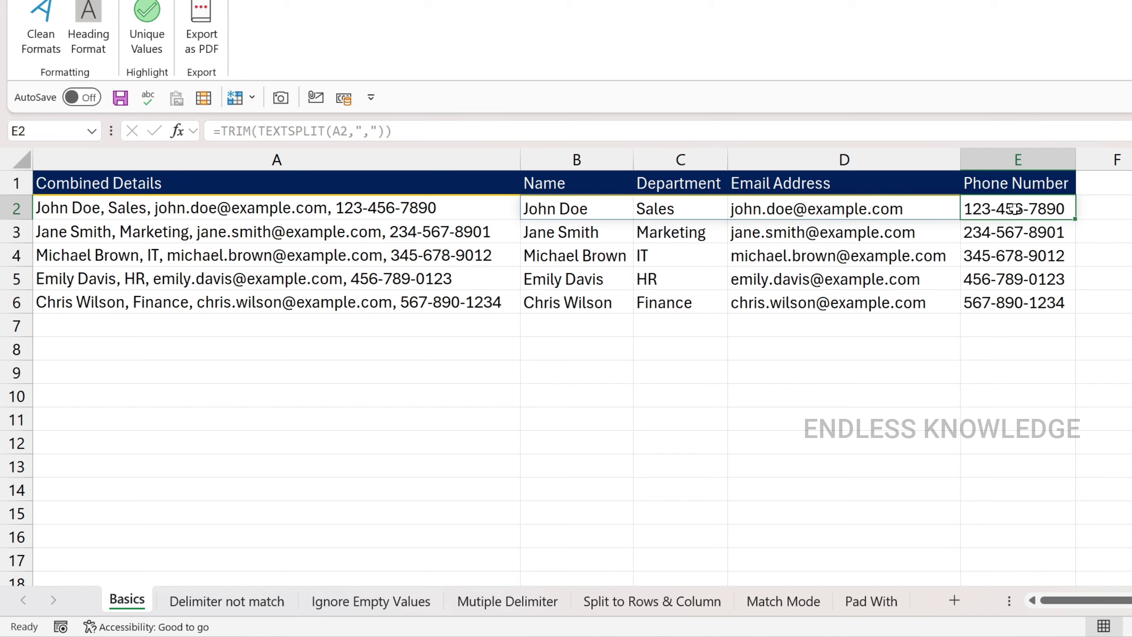
- Try to clear the spilled department value in C2
{"action": "left_click", "coordinate": [693, 212]}
{"action": "key", "text": "BackSpace"}
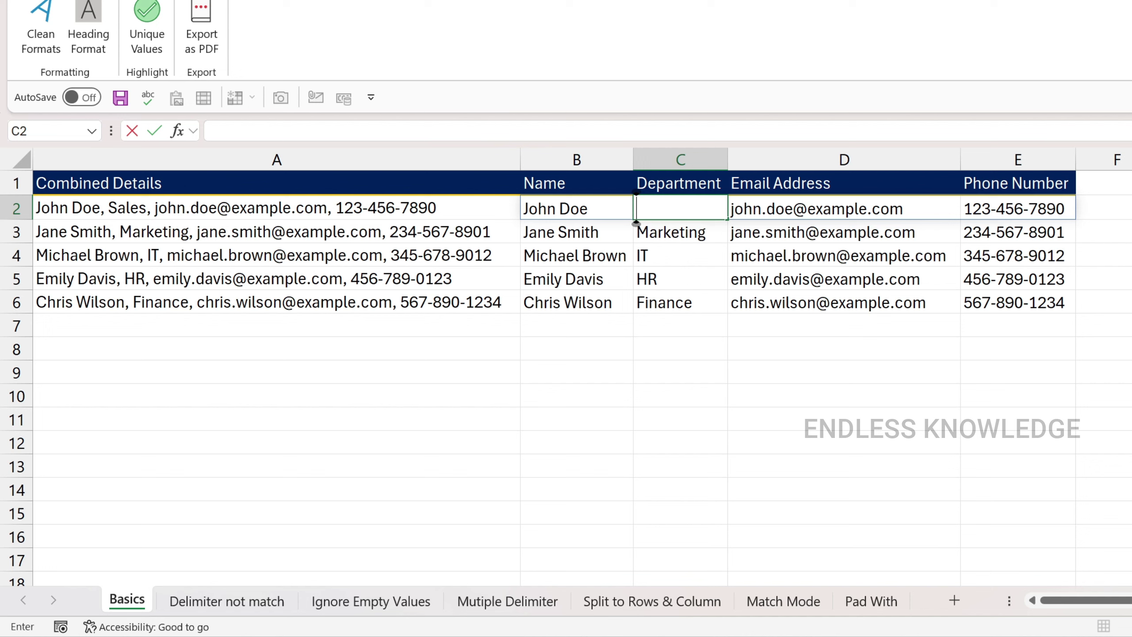
{"action": "key", "text": "Return"}
- Inspect the source formula in B2 without changing it and select the spilled range C2:E6
{"action": "left_click", "coordinate": [574, 209]}
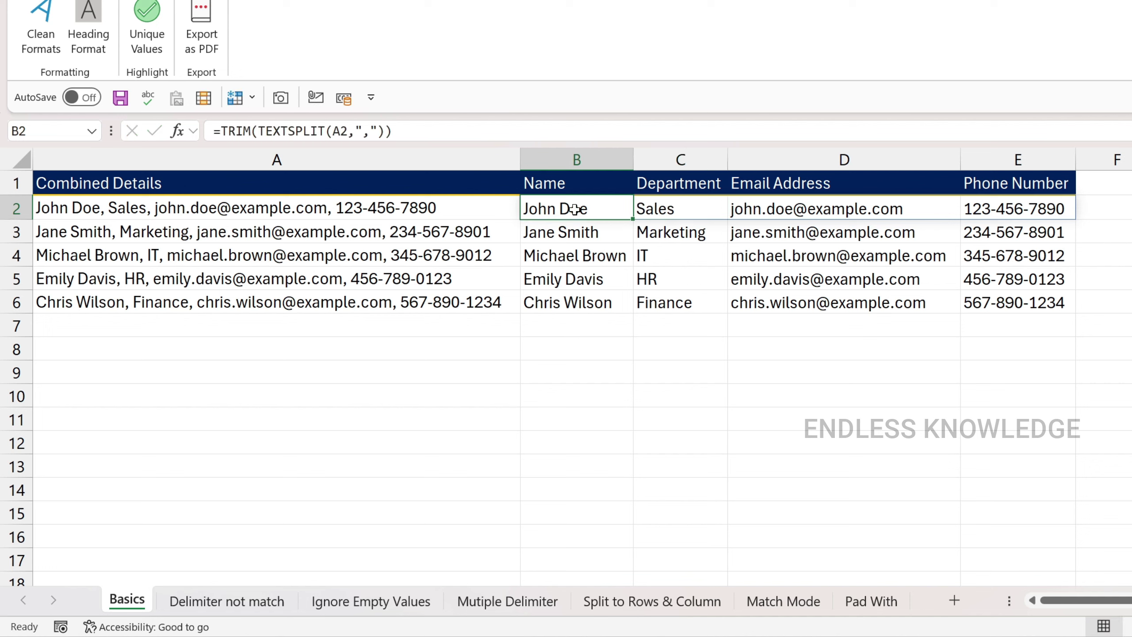
{"action": "double_click", "coordinate": [574, 210]}
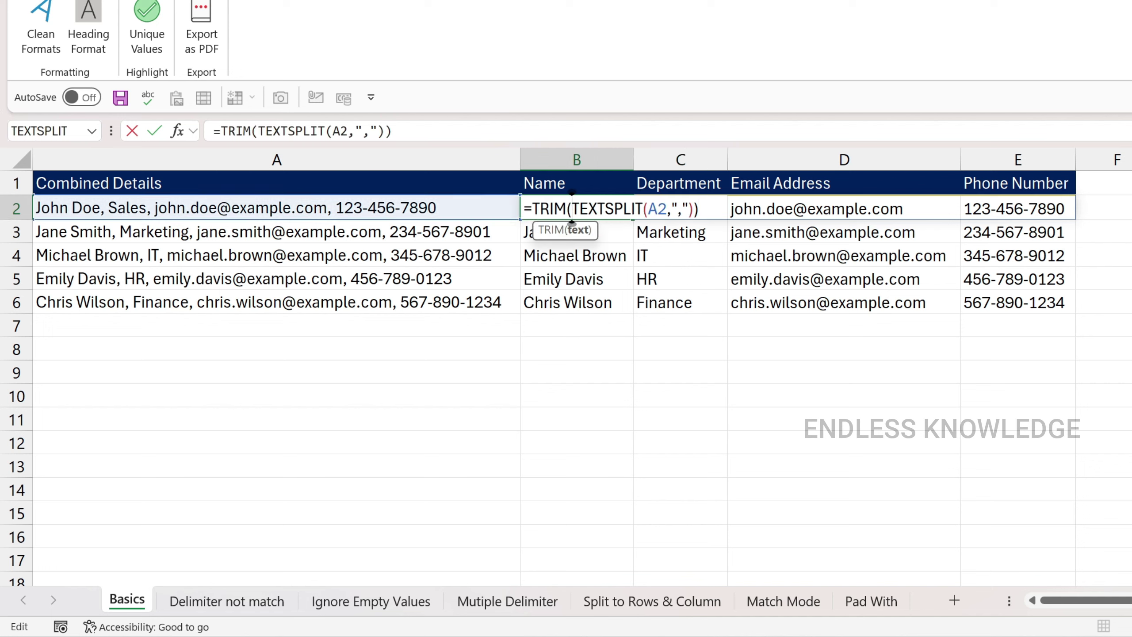
{"action": "key", "text": "Escape"}
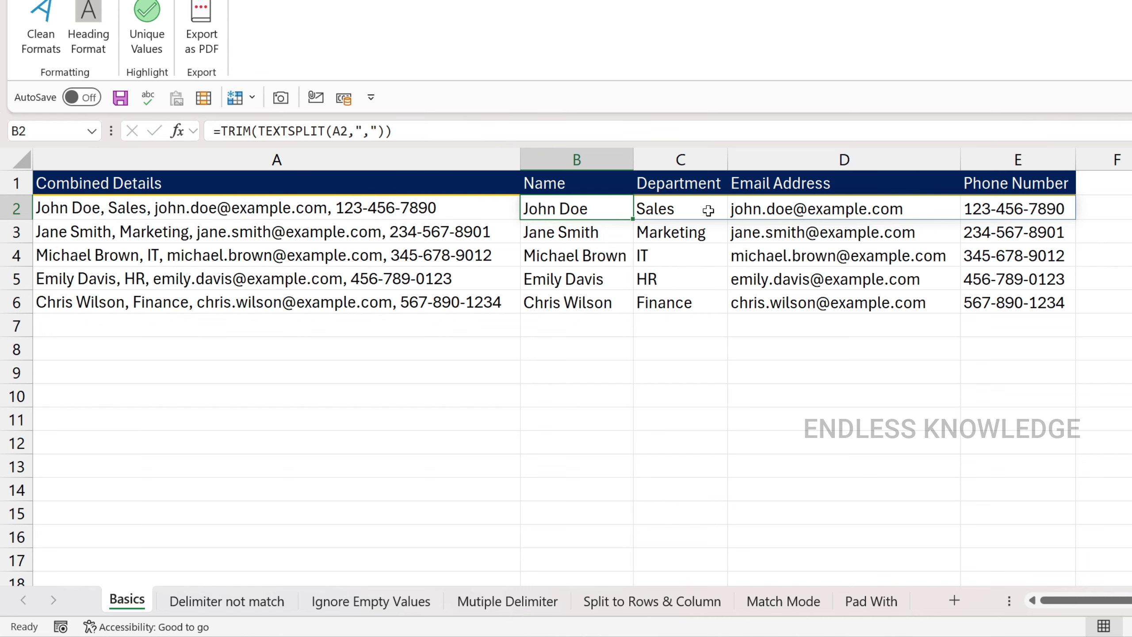
{"action": "left_click_drag", "start_coordinate": [672, 209], "coordinate": [990, 301]}
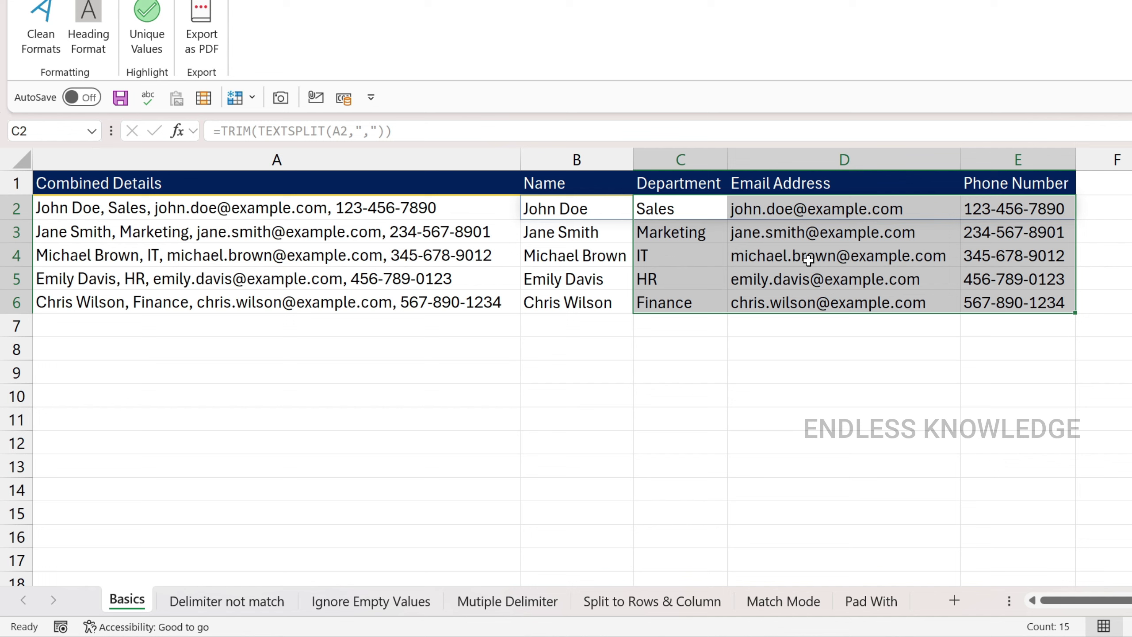
- Overwrite the spilled department cells C3 and C4, giving C3 a blank entry and C4 the letter h
{"action": "left_click", "coordinate": [691, 238]}
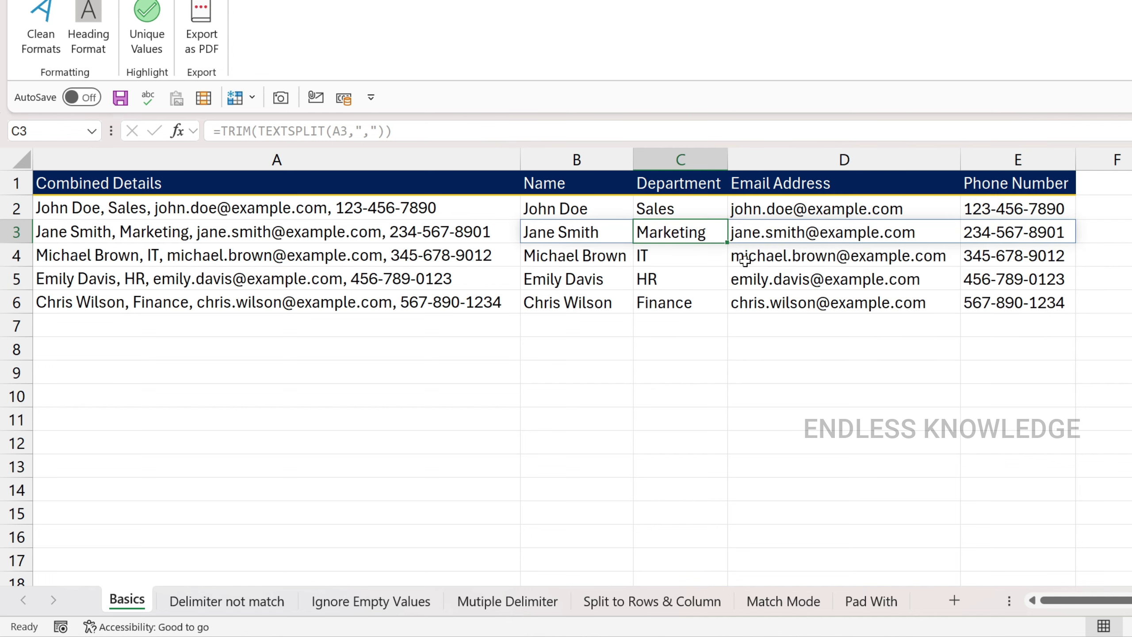
{"action": "key", "text": "Return"}
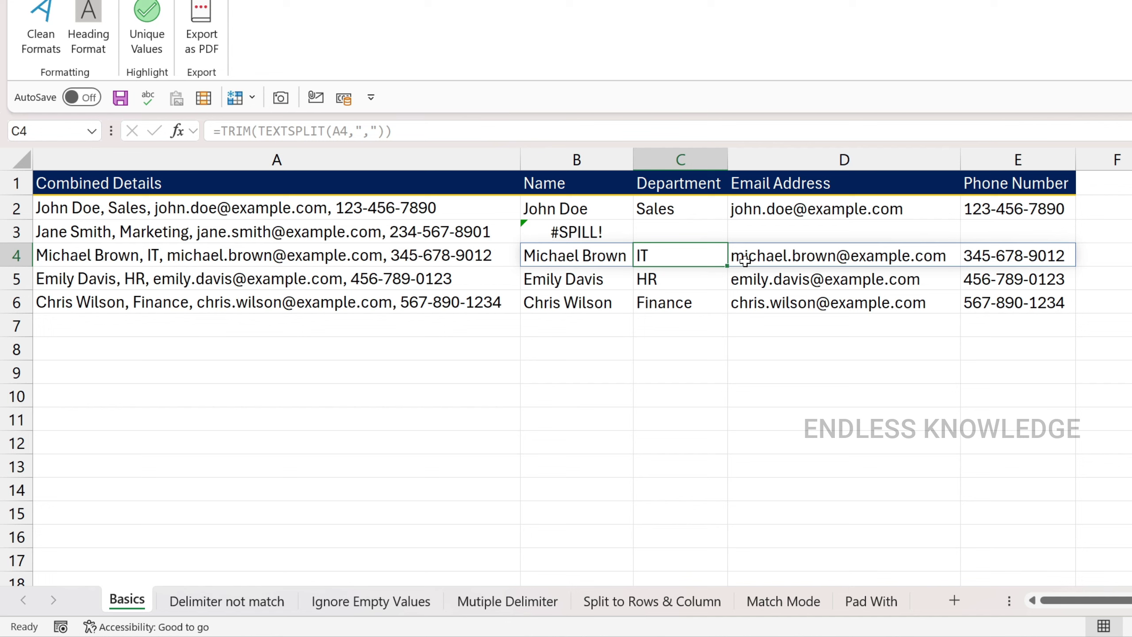
{"action": "type", "text": "h"}
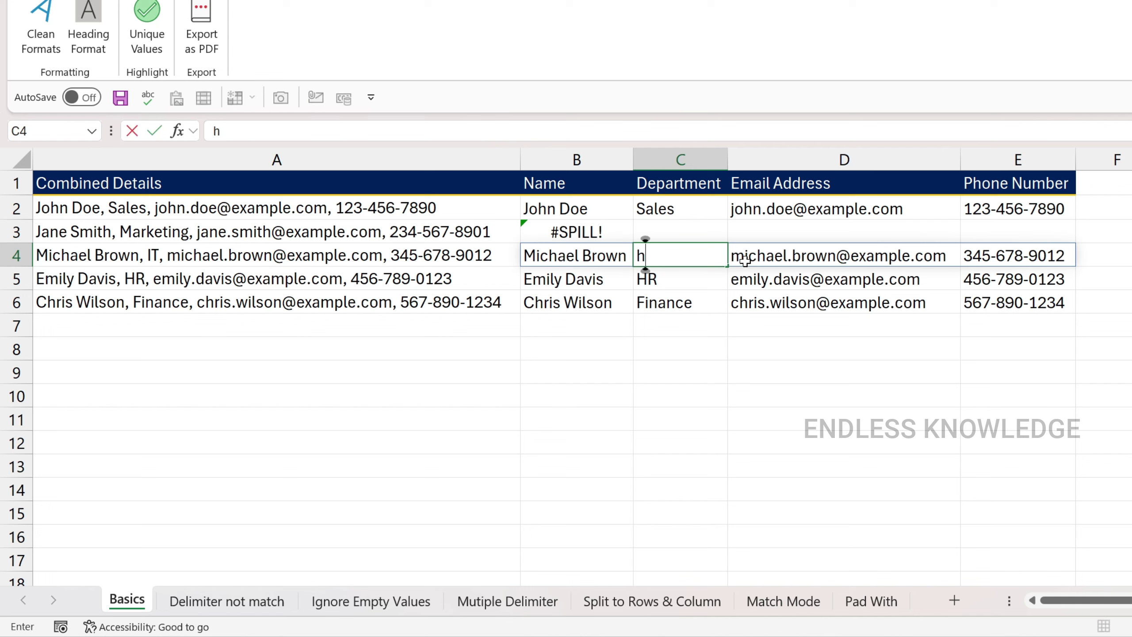
{"action": "key", "text": "Return"}
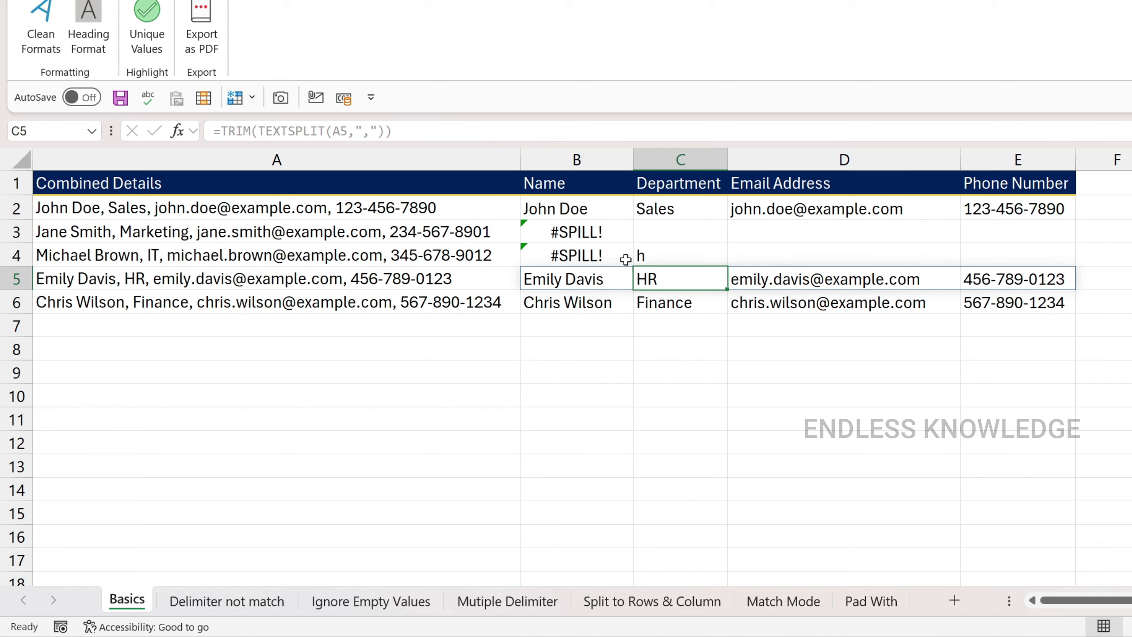
- Clear the blocking entries from C4 and C3 to restore the spilled results
{"action": "left_click", "coordinate": [676, 256]}
{"action": "key", "text": "Delete"}
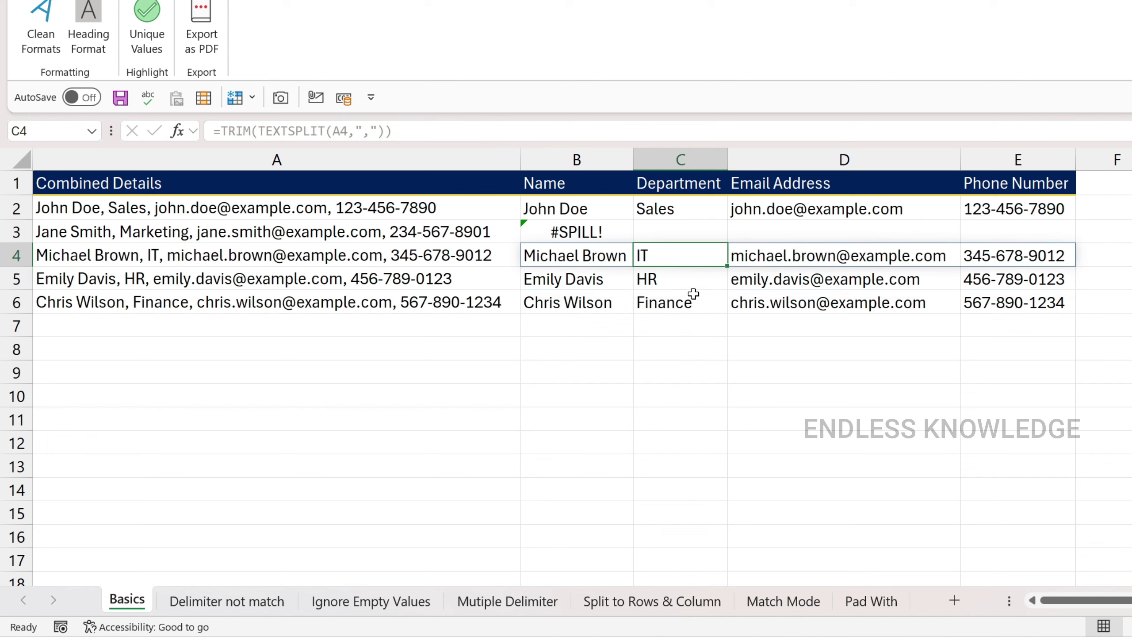
{"action": "key", "text": "Up"}
{"action": "key", "text": "Delete"}
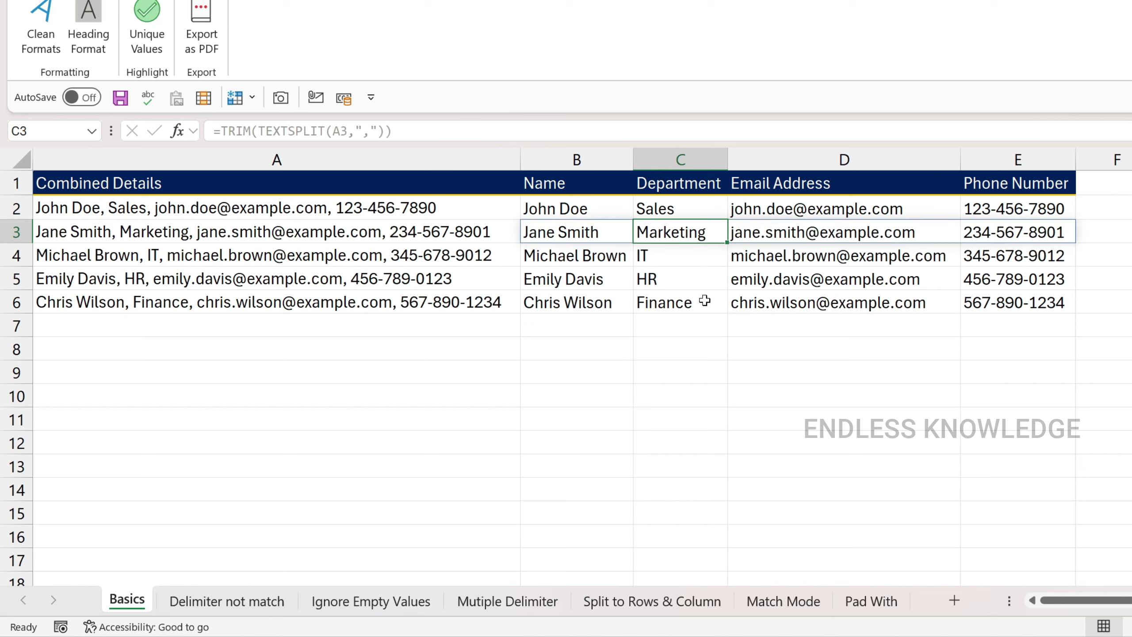
{"action": "left_click", "coordinate": [703, 300]}
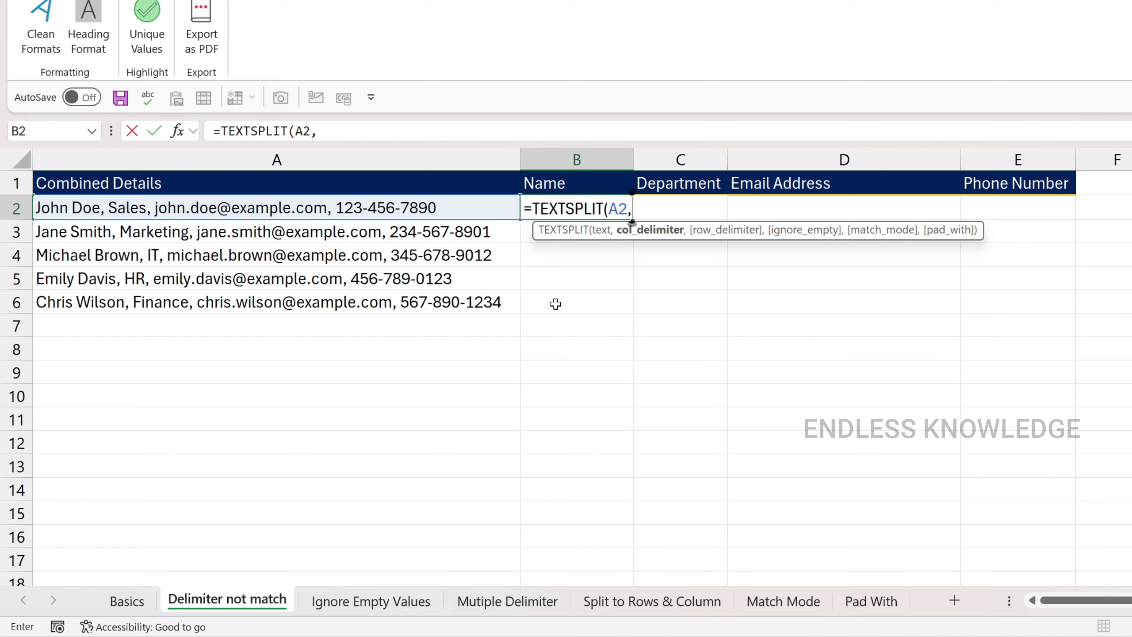
- Complete B2 as =TEXTSPLIT(A2,":") on the Delimiter not match sheet and fill the formula down to B6
{"action": "type", "text": "\""}
{"action": "type", "text": ":\")"}
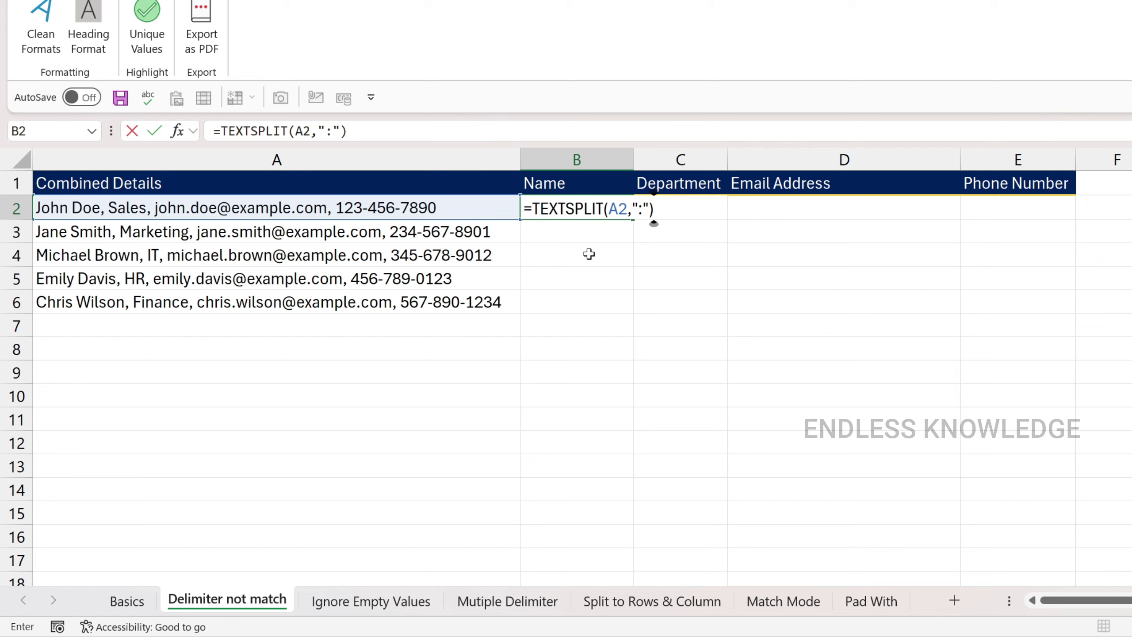
{"action": "key", "text": "Return"}
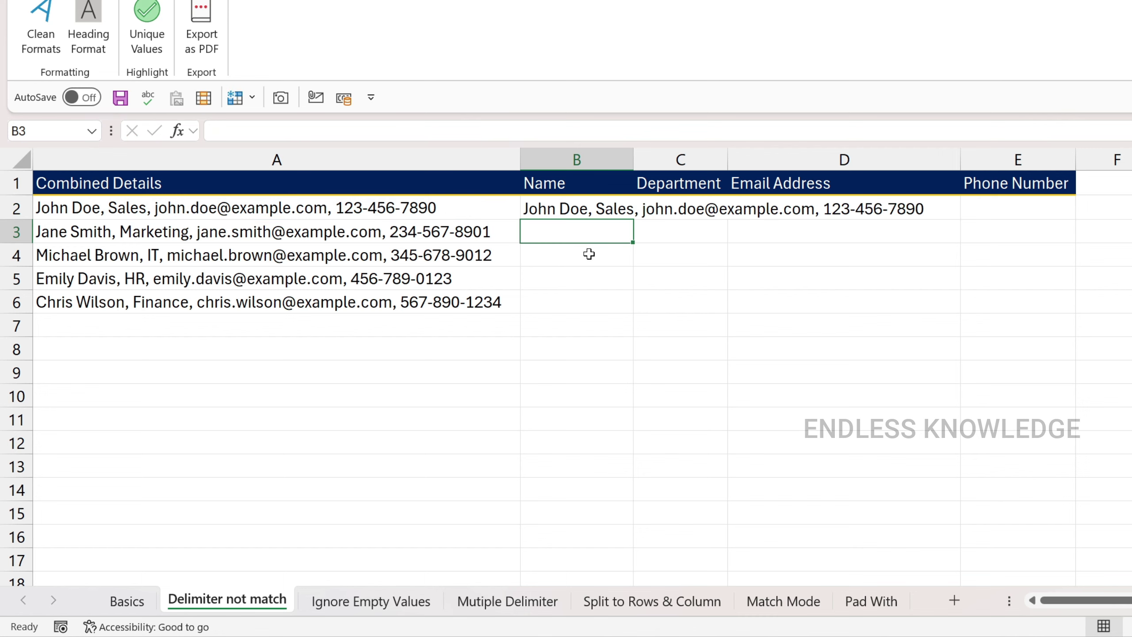
{"action": "left_click", "coordinate": [604, 208]}
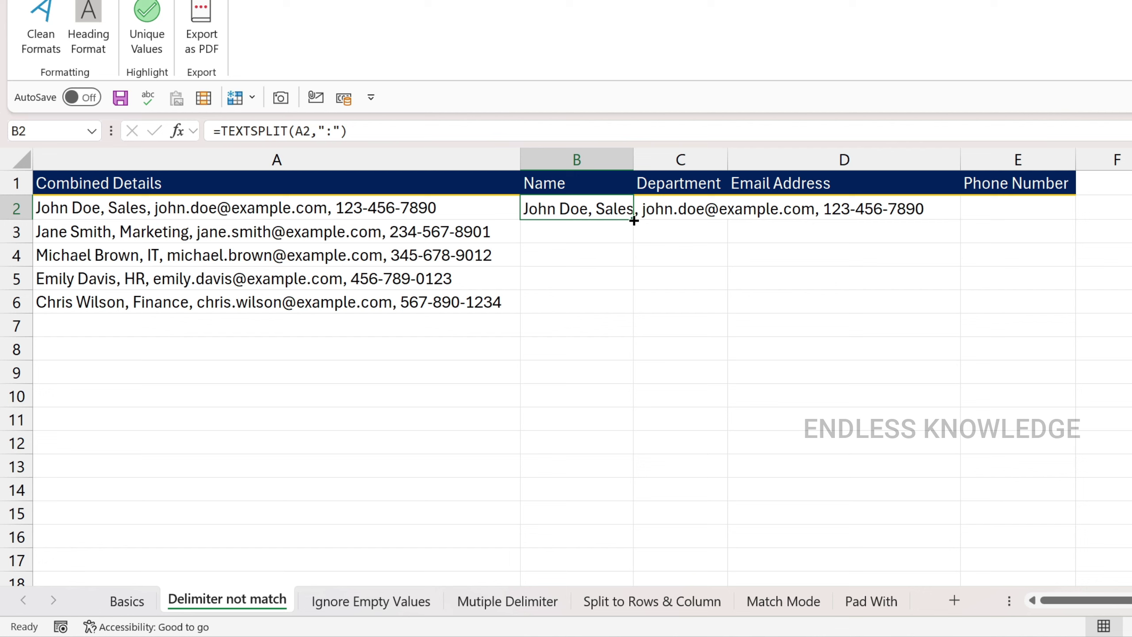
{"action": "left_click_drag", "start_coordinate": [633, 220], "coordinate": [639, 317]}
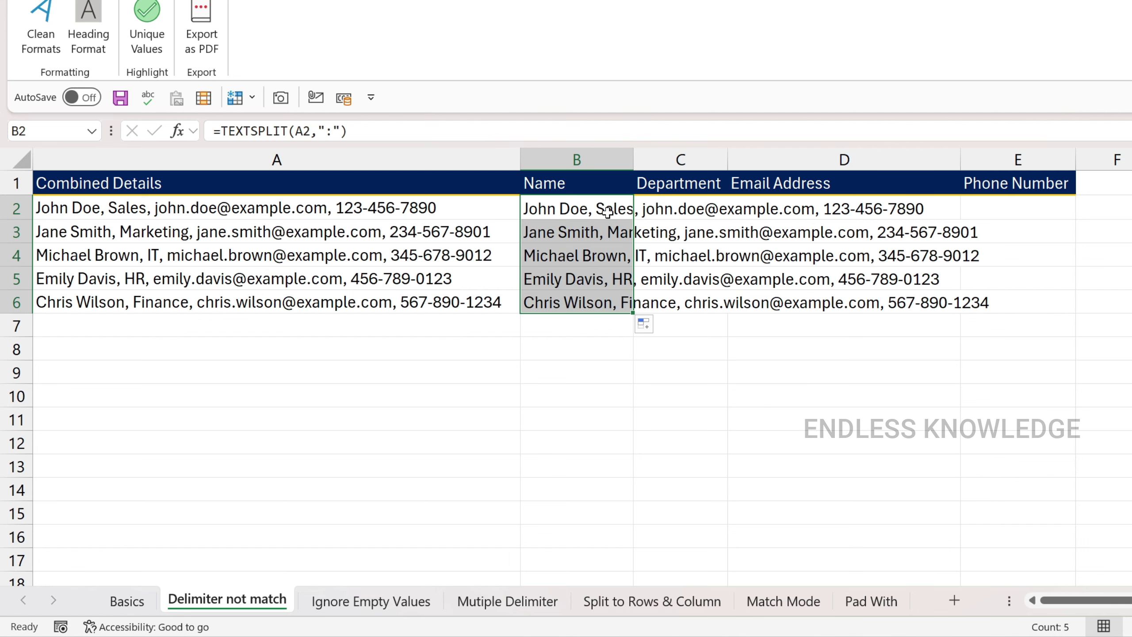
{"action": "left_click", "coordinate": [608, 212]}
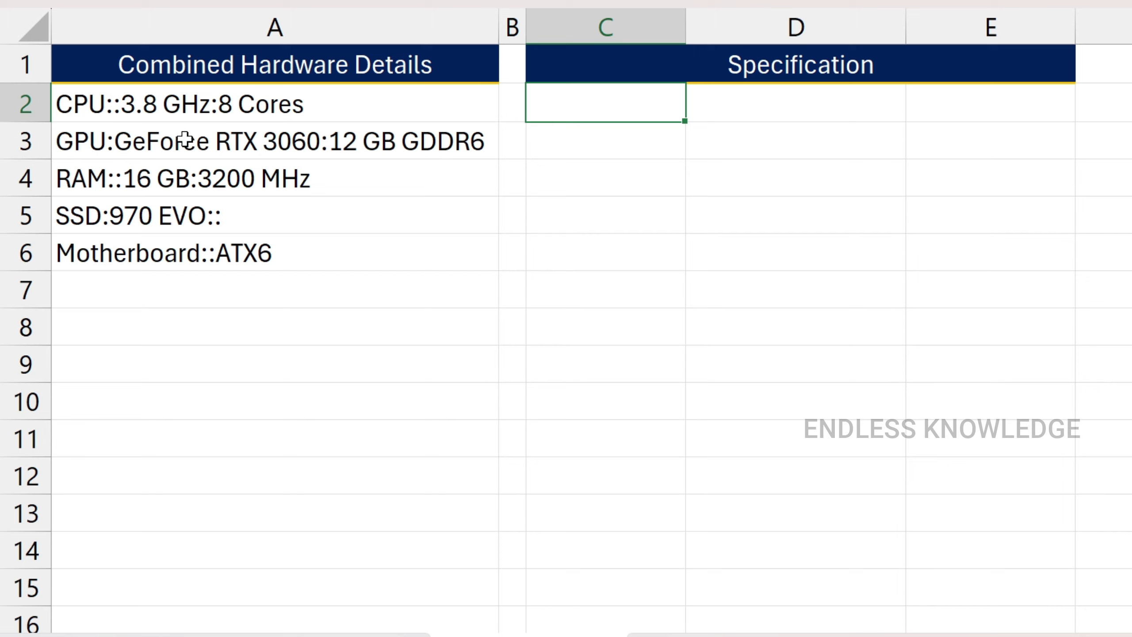
- Enter =TEXTSPLIT(A2,":") in C2 of the Ignore Empty Values sheet to split the hardware details at colons
{"action": "left_click", "coordinate": [117, 107]}
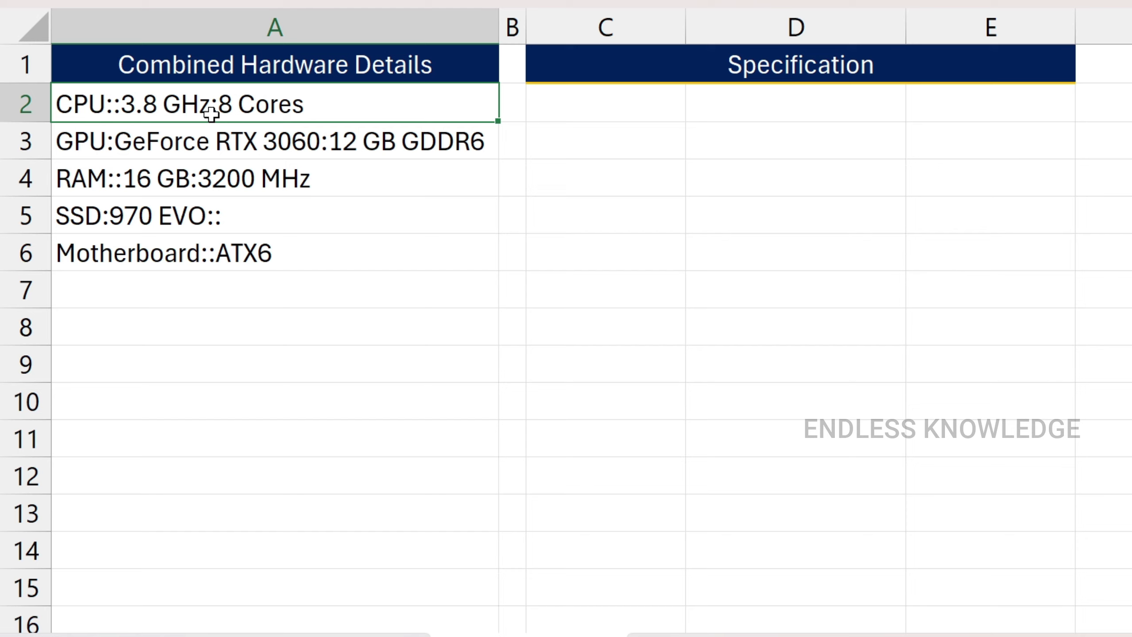
{"action": "left_click", "coordinate": [590, 103]}
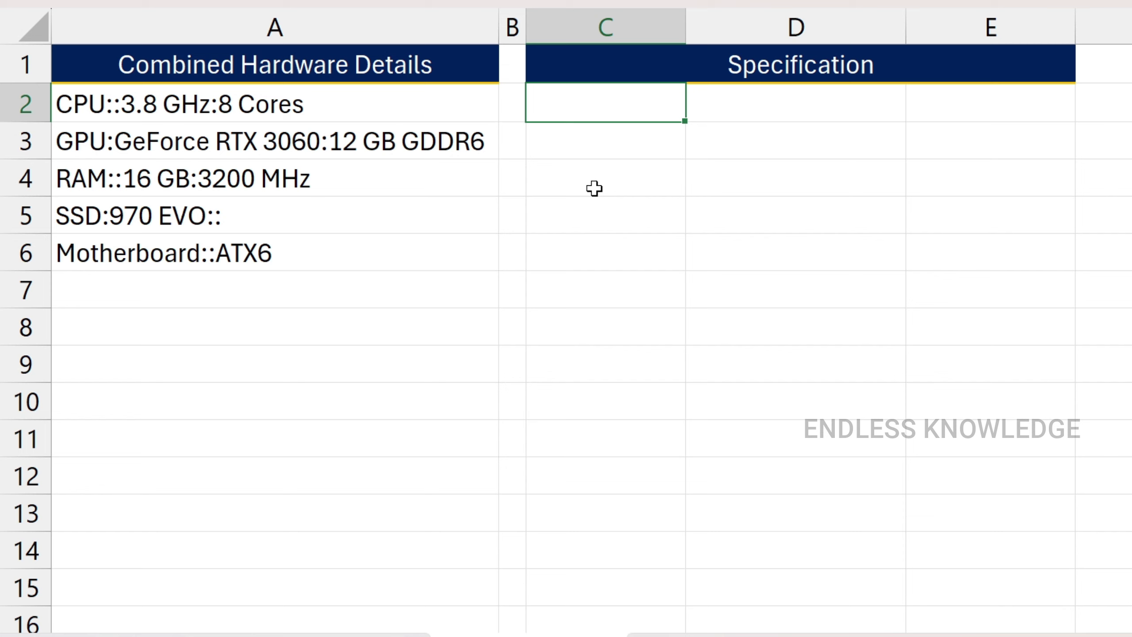
{"action": "type", "text": "=TEXTSPLIT("}
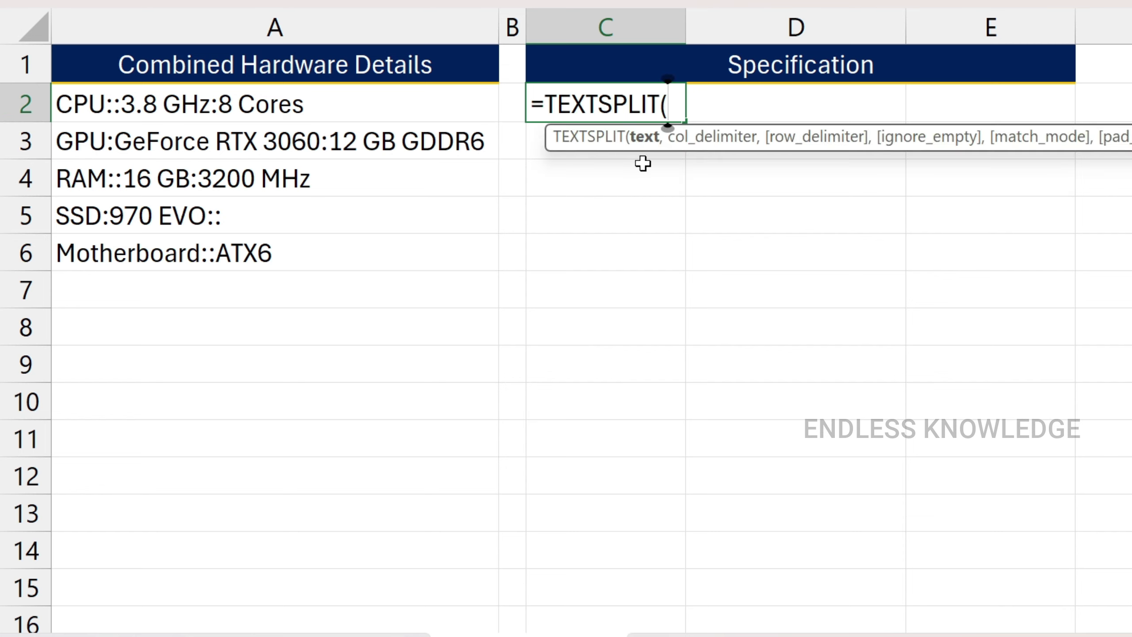
{"action": "left_click", "coordinate": [400, 100]}
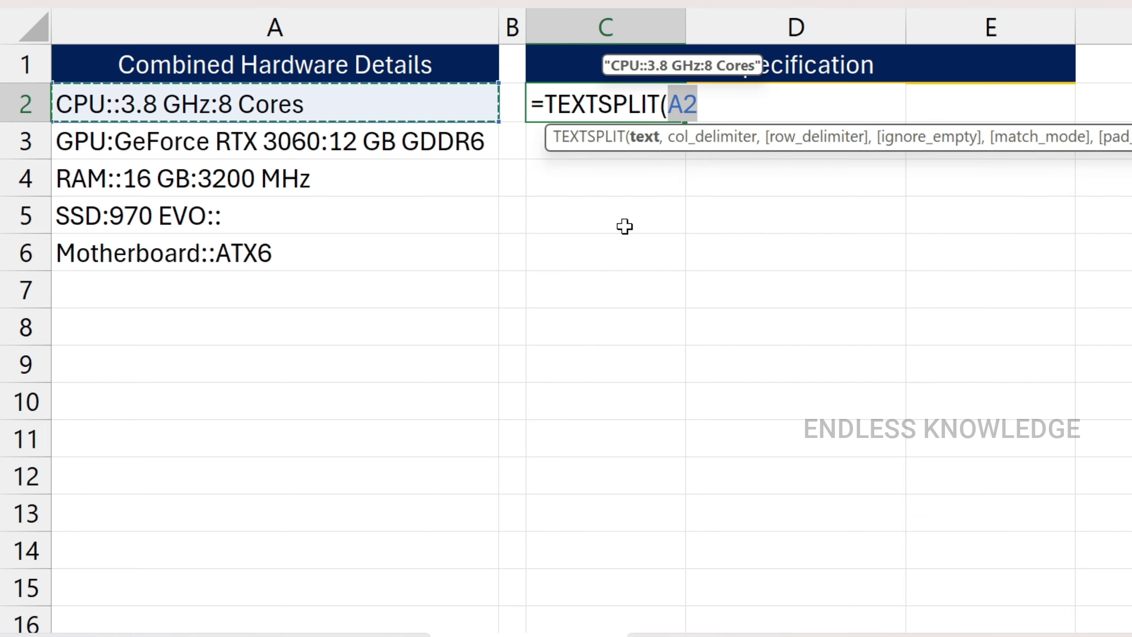
{"action": "type", "text": ","}
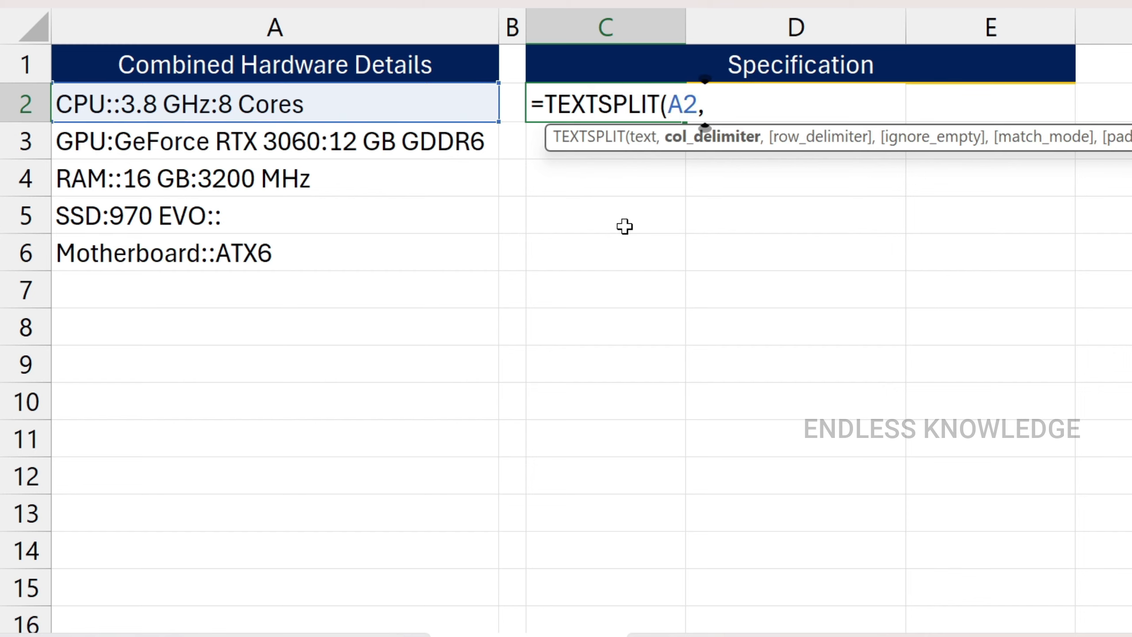
{"action": "type", "text": "\":\")"}
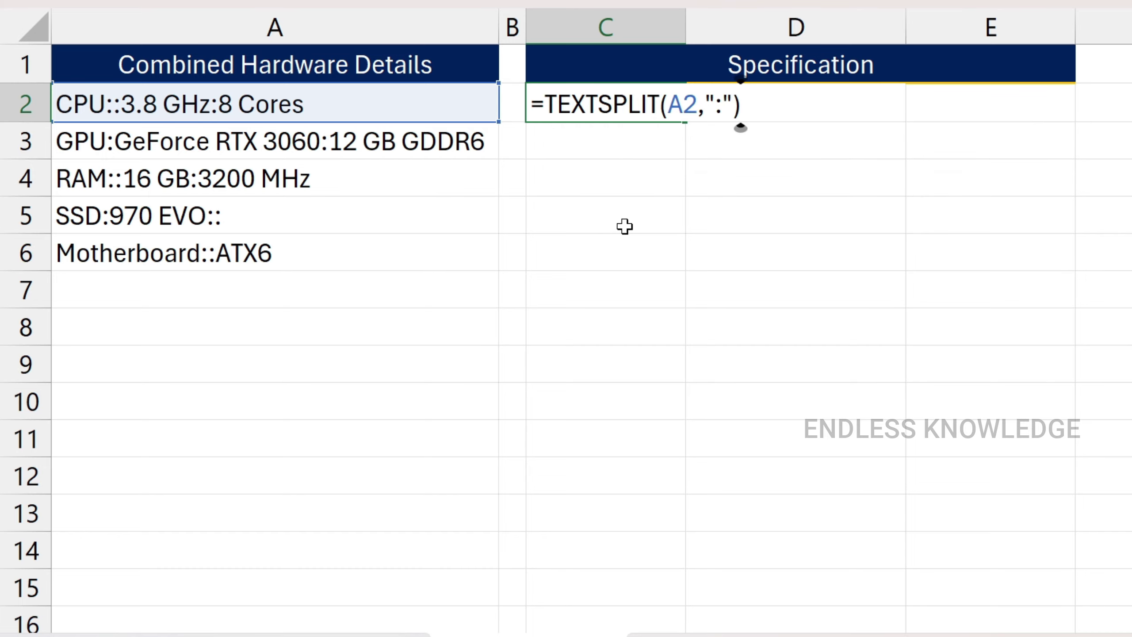
{"action": "key", "text": "Return"}
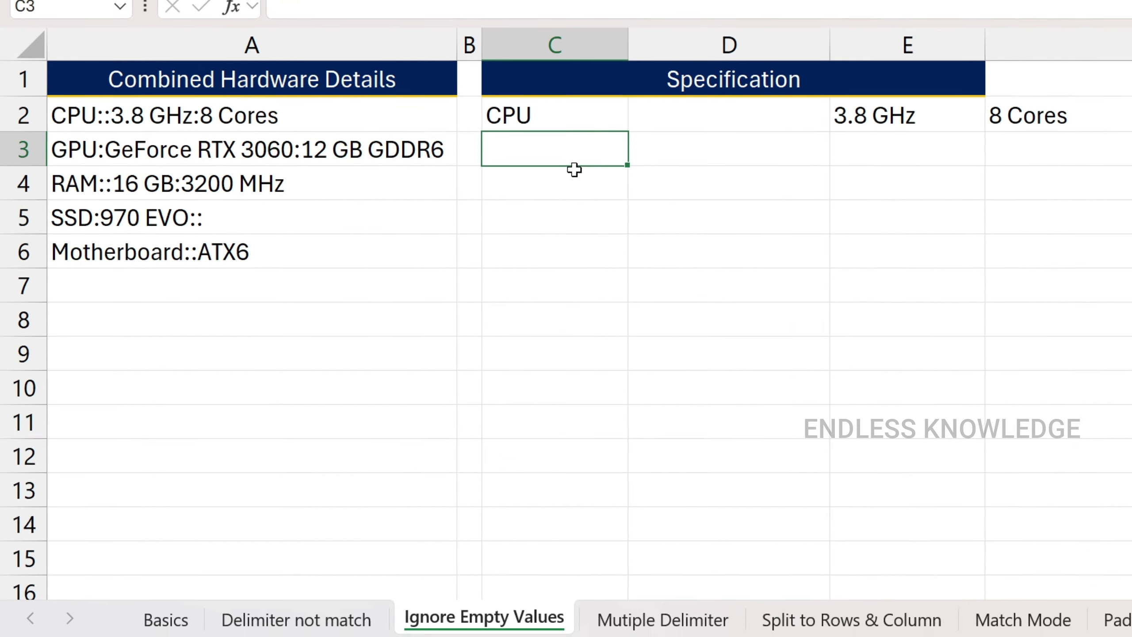
- Fill the C2 formula down to C6 and check the empty cells D4 and D6
{"action": "left_click", "coordinate": [628, 94]}
{"action": "left_click_drag", "start_coordinate": [685, 121], "coordinate": [676, 168]}
{"action": "left_click_drag", "start_coordinate": [586, 177], "coordinate": [580, 249]}
{"action": "left_click", "coordinate": [694, 185]}
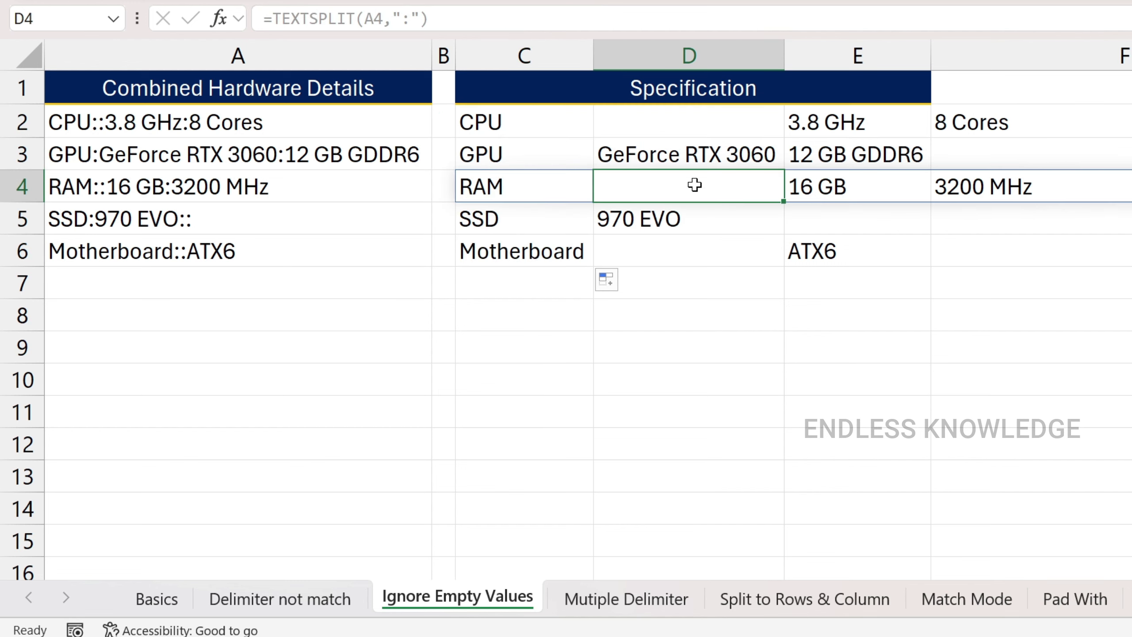
{"action": "left_click", "coordinate": [696, 243]}
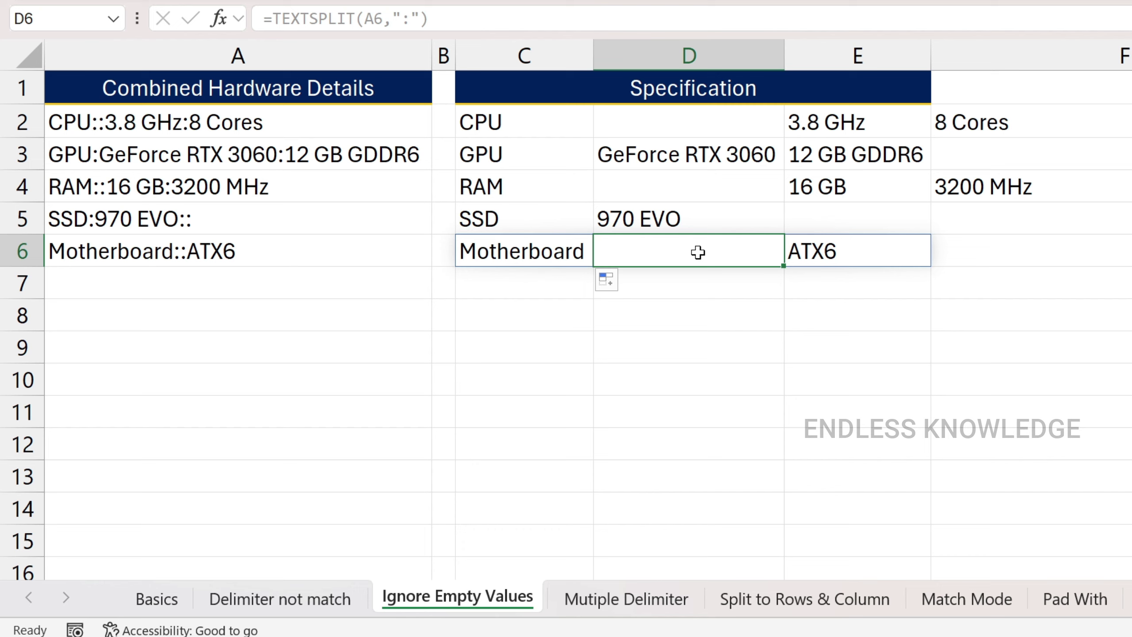
- Change C2 to =TEXTSPLIT(A2,":",,TRUE) so empty values are ignored, and fill the formula down to C6
{"action": "left_click", "coordinate": [518, 120]}
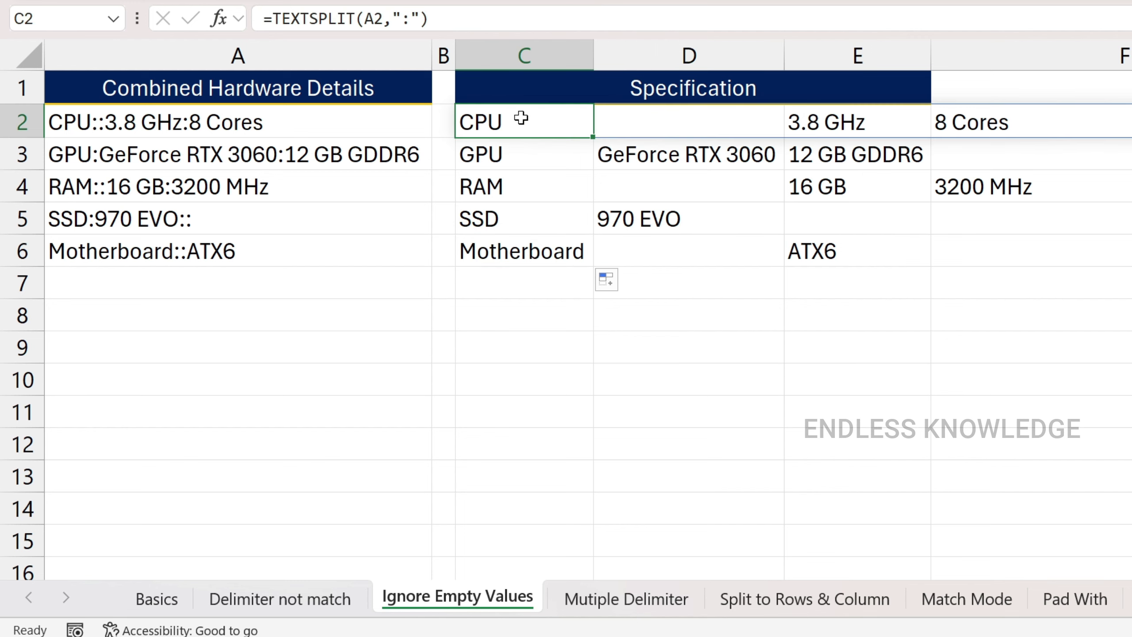
{"action": "double_click", "coordinate": [517, 120]}
{"action": "left_click", "coordinate": [634, 120]}
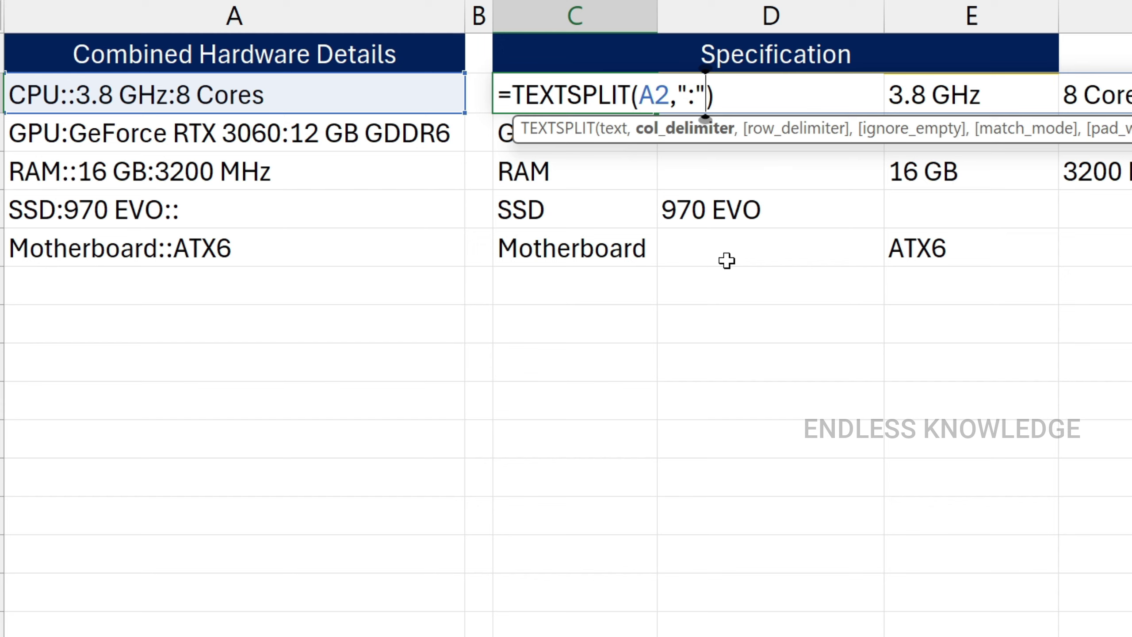
{"action": "type", "text": ","}
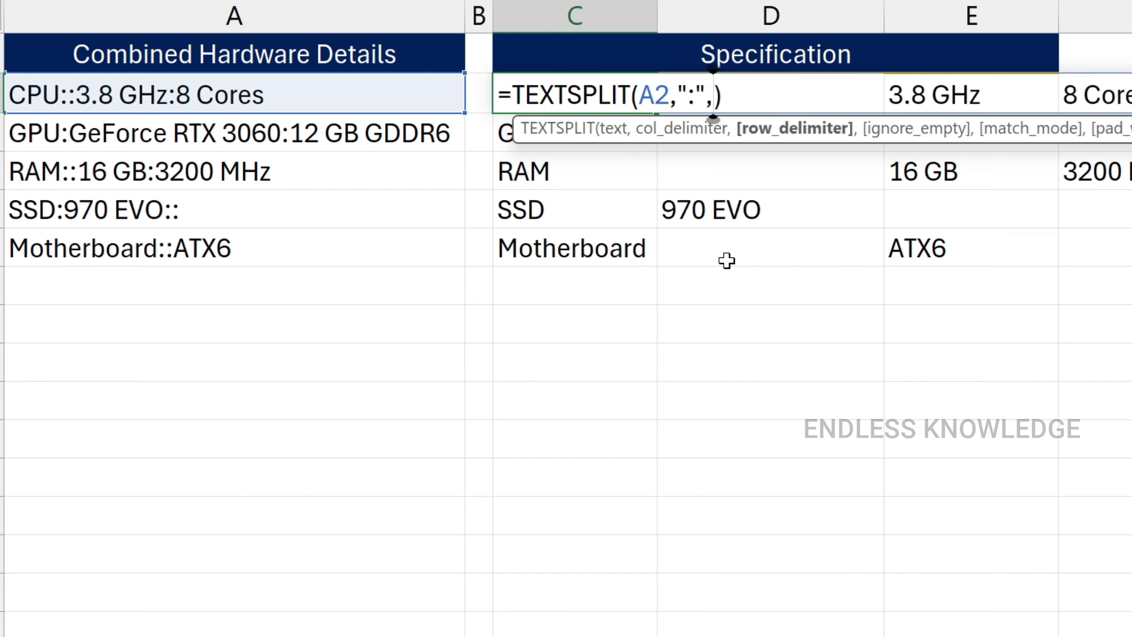
{"action": "type", "text": ","}
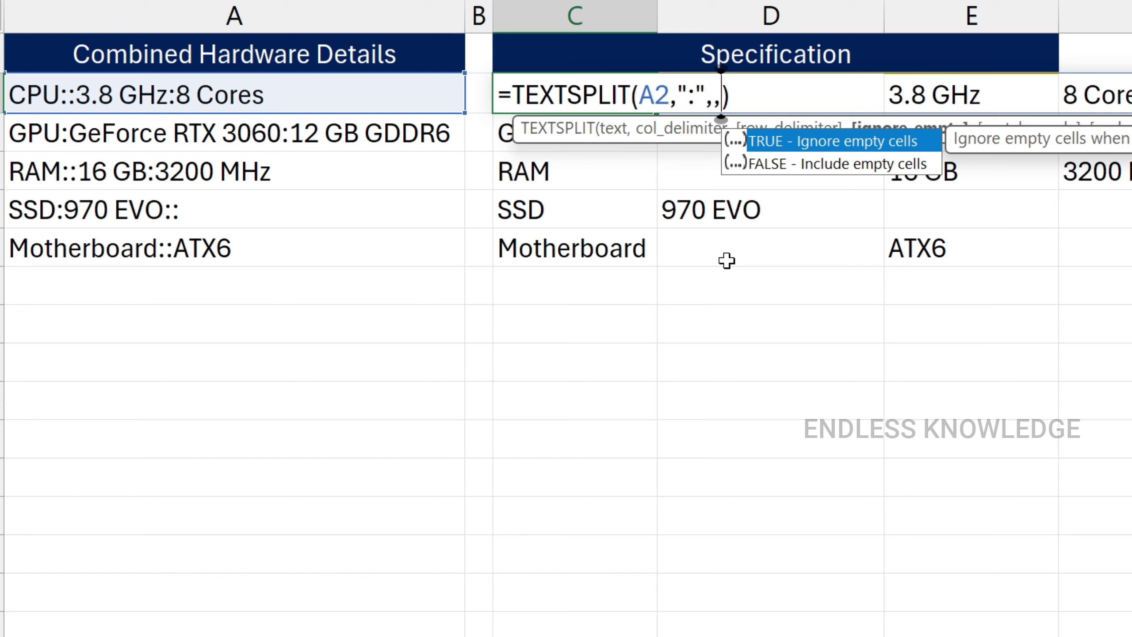
{"action": "key", "text": "Down"}
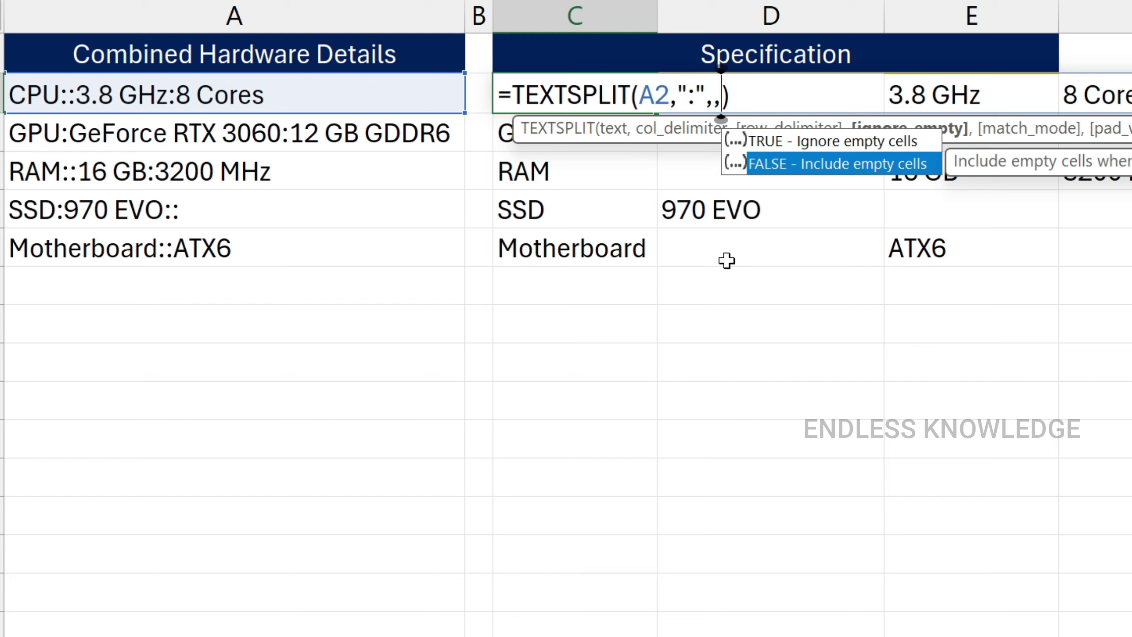
{"action": "key", "text": "Up"}
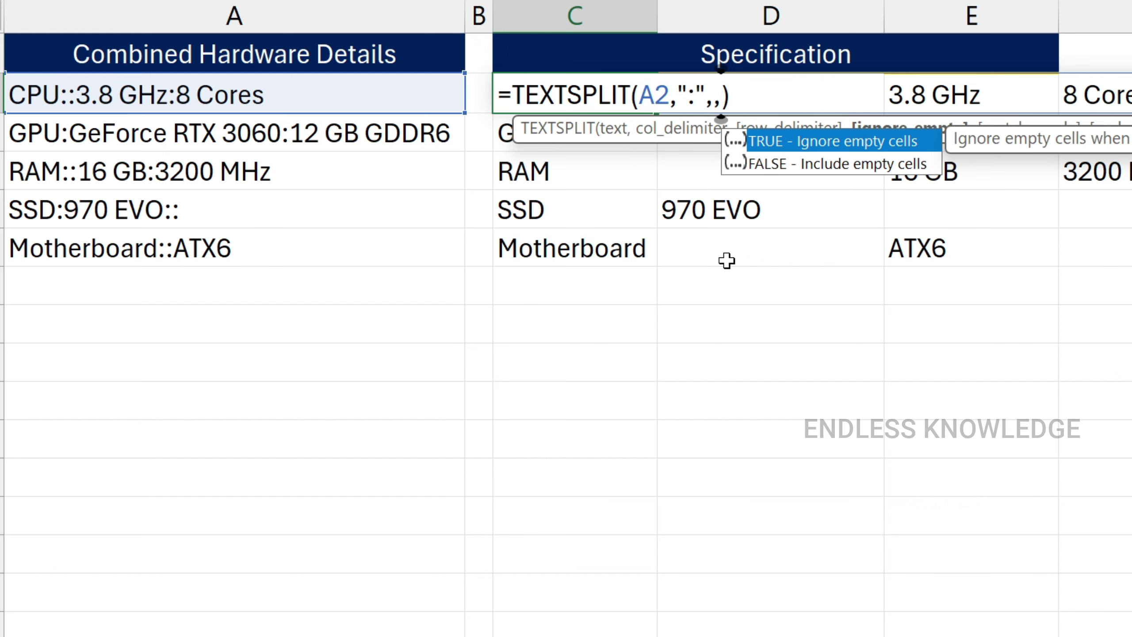
{"action": "key", "text": "Tab"}
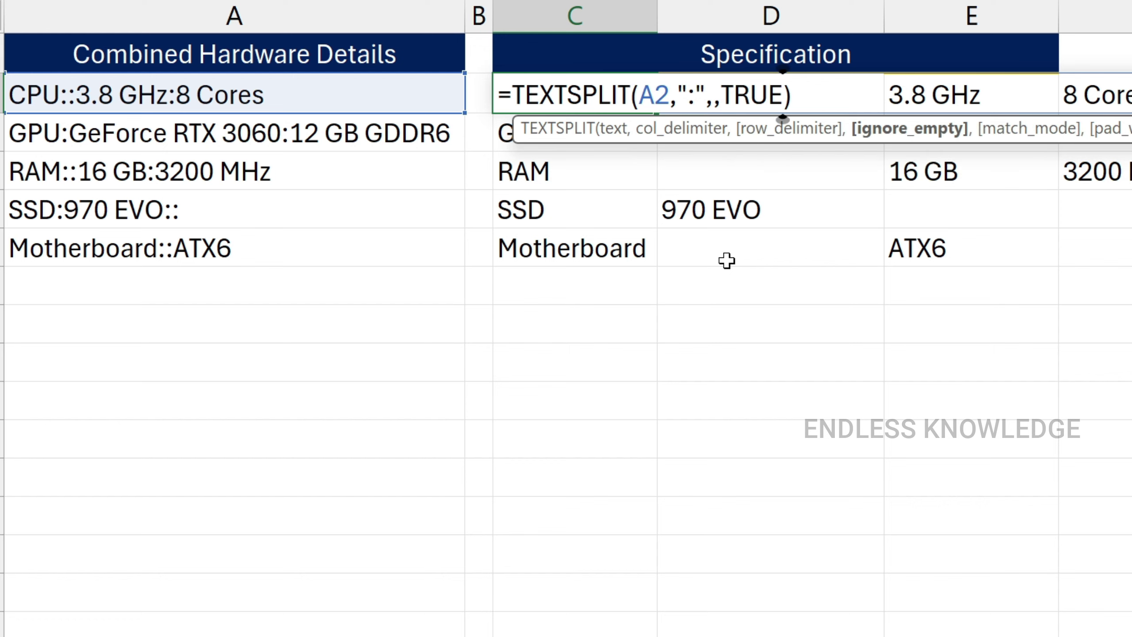
{"action": "key", "text": "Return"}
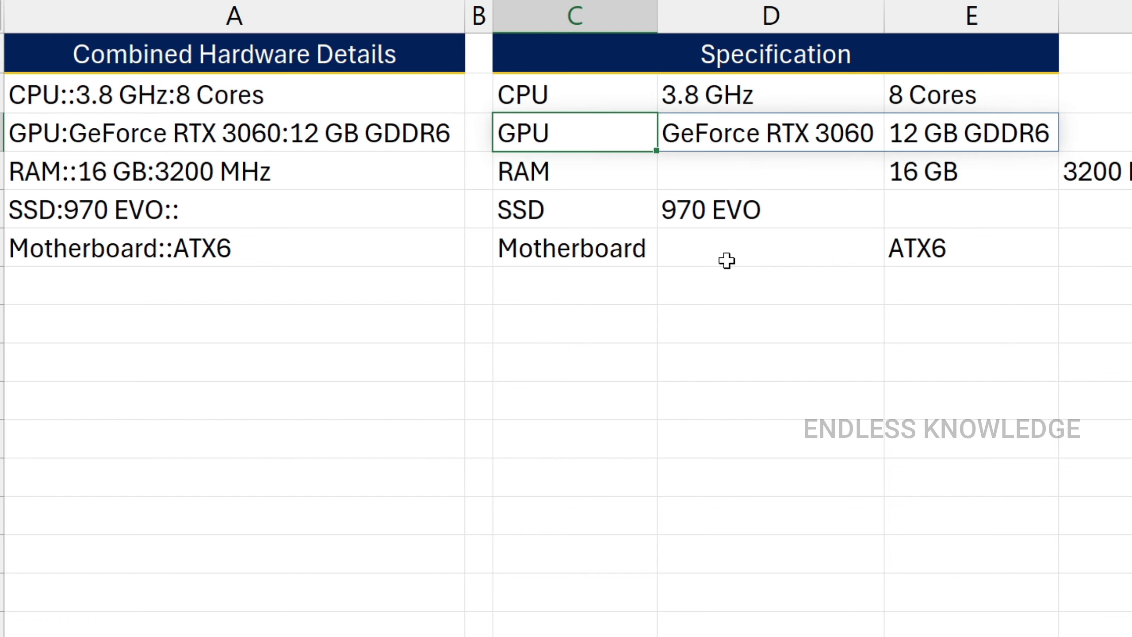
{"action": "left_click", "coordinate": [644, 104]}
{"action": "left_click_drag", "start_coordinate": [656, 111], "coordinate": [649, 268]}
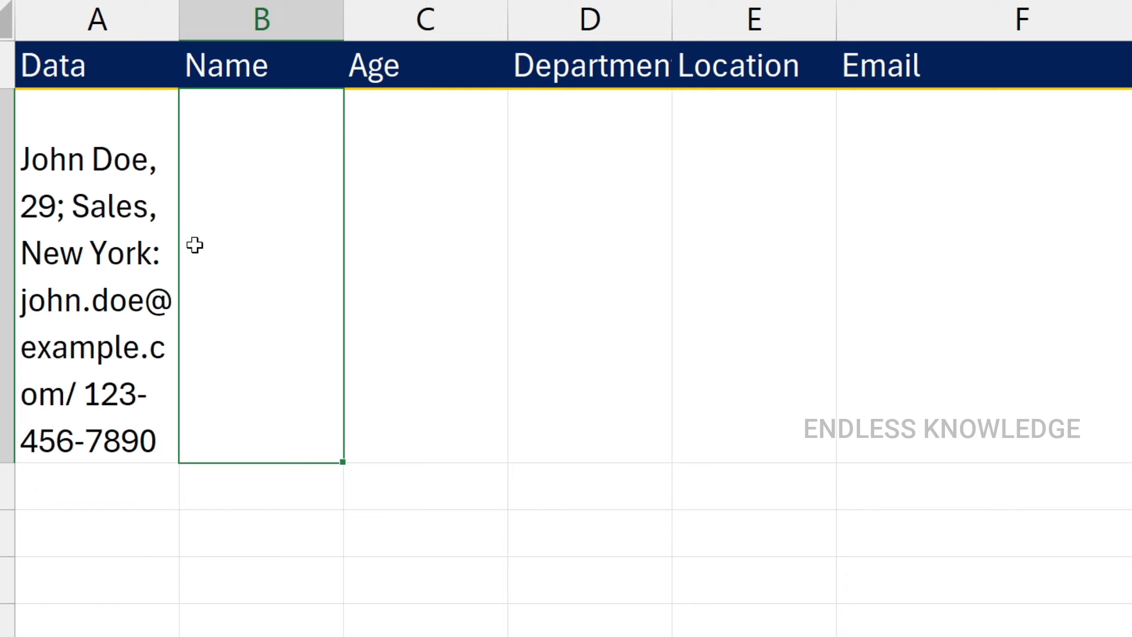
- Enter =TEXTSPLIT(A2,{",",":",";","/"}) in B2 of the Mutiple Delimiter sheet to split the combined data into columns
{"action": "left_click", "coordinate": [159, 219]}
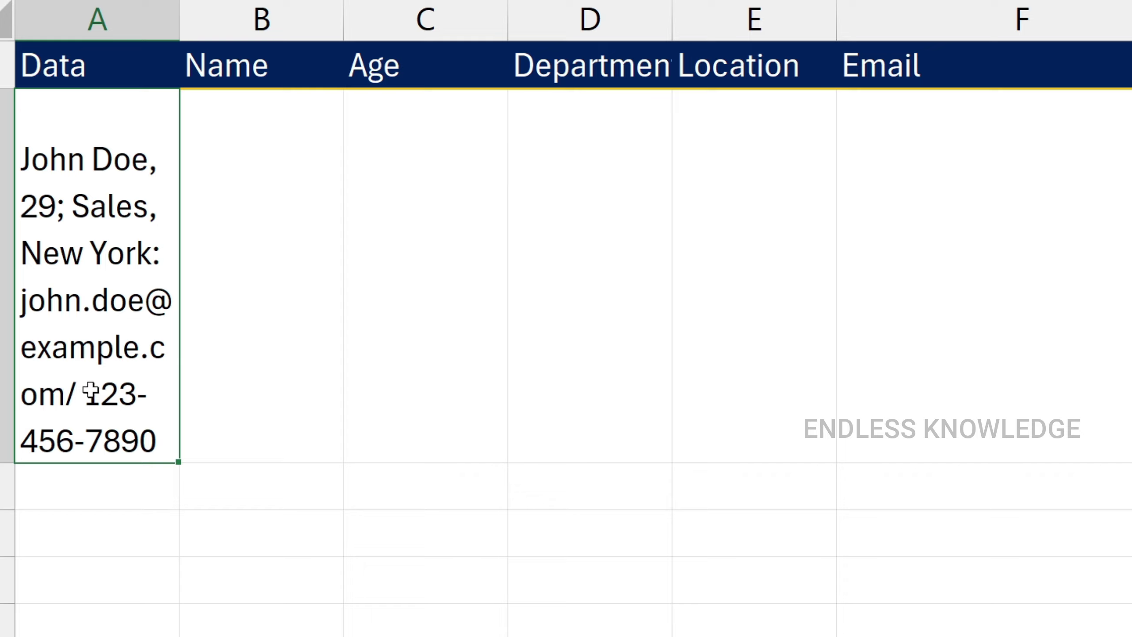
{"action": "left_click", "coordinate": [266, 247]}
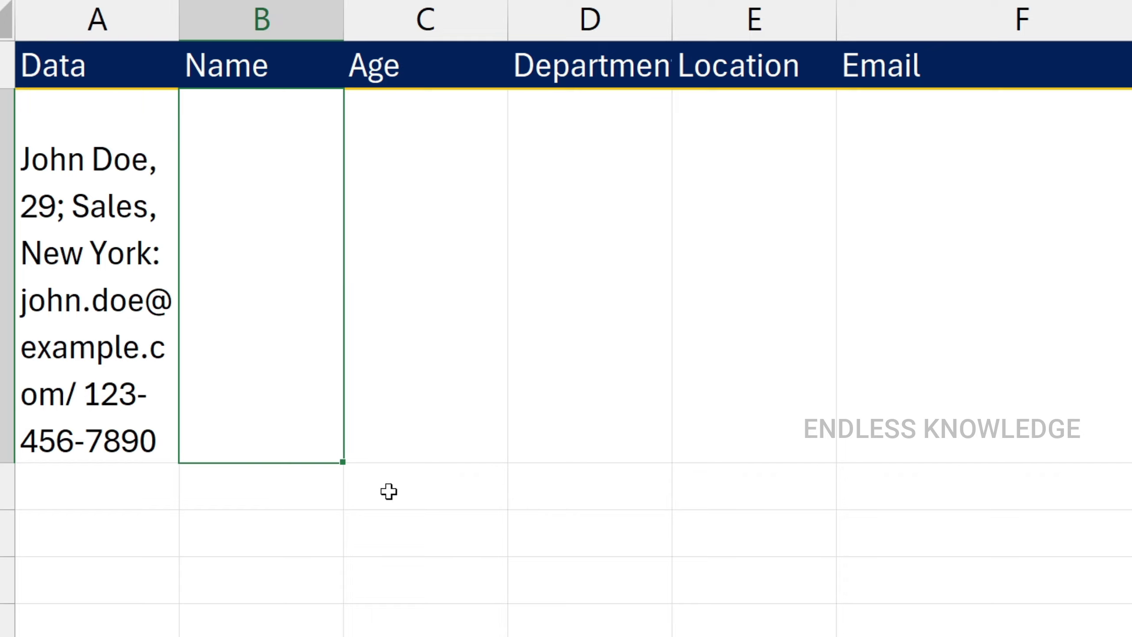
{"action": "type", "text": "=text"}
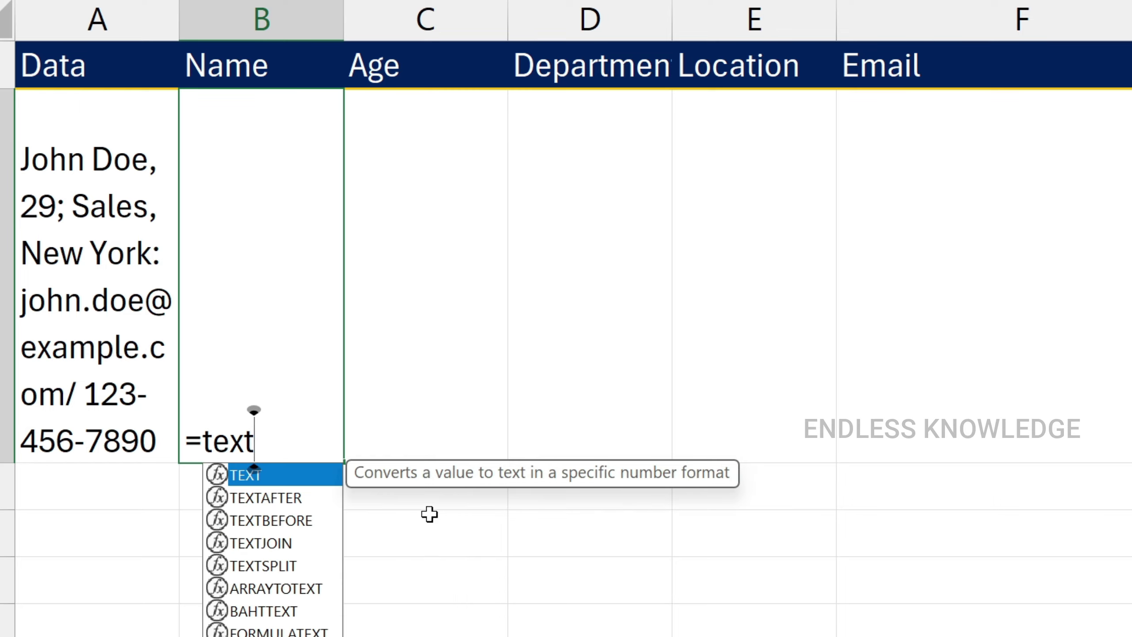
{"action": "key", "text": "Down"}
{"action": "key", "text": "Down"}
{"action": "key", "text": "Down"}
{"action": "key", "text": "Down"}
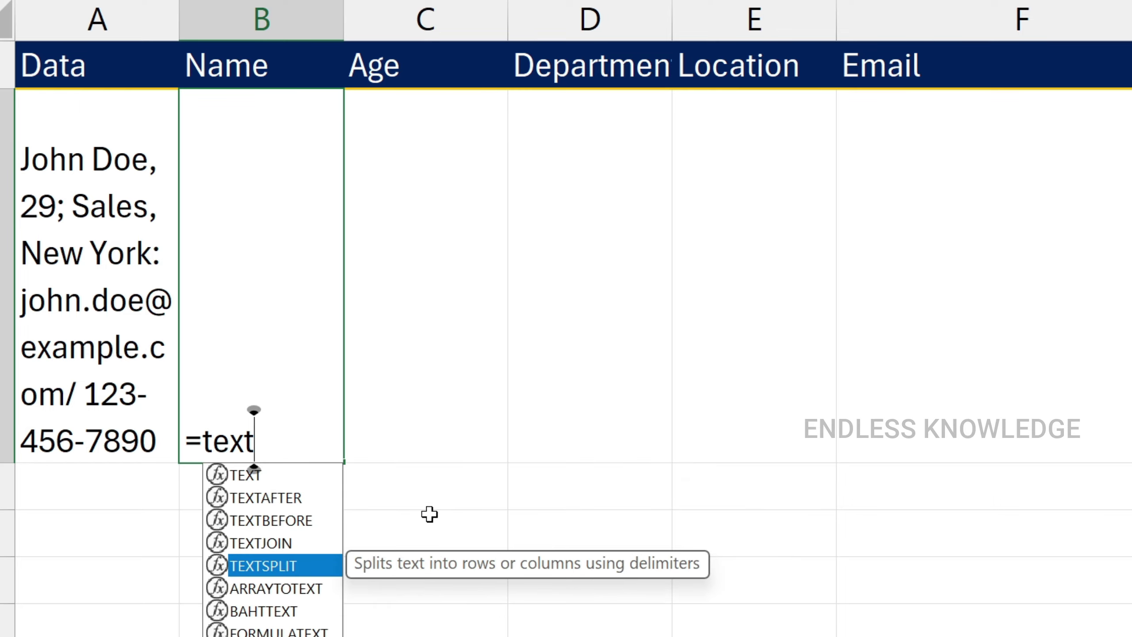
{"action": "key", "text": "Tab"}
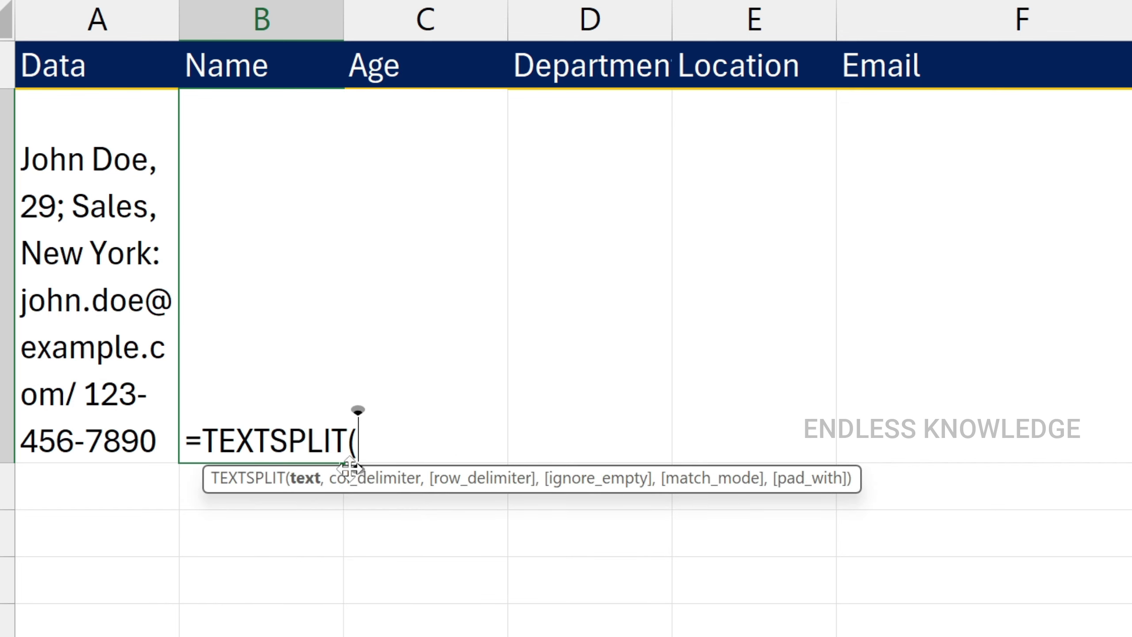
{"action": "left_click", "coordinate": [104, 173]}
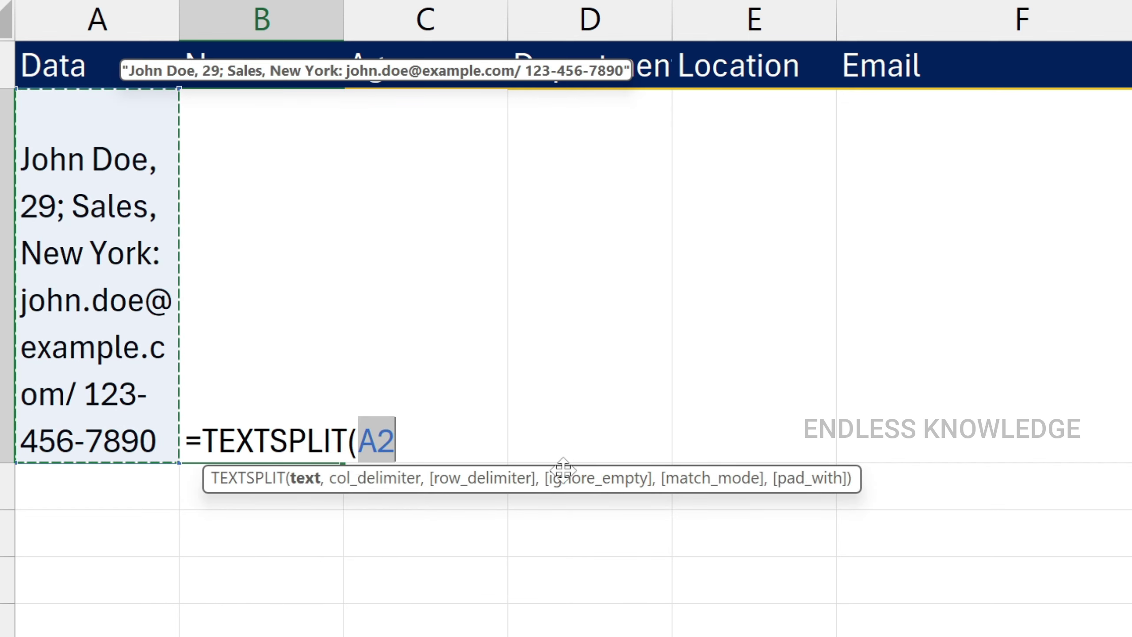
{"action": "type", "text": ","}
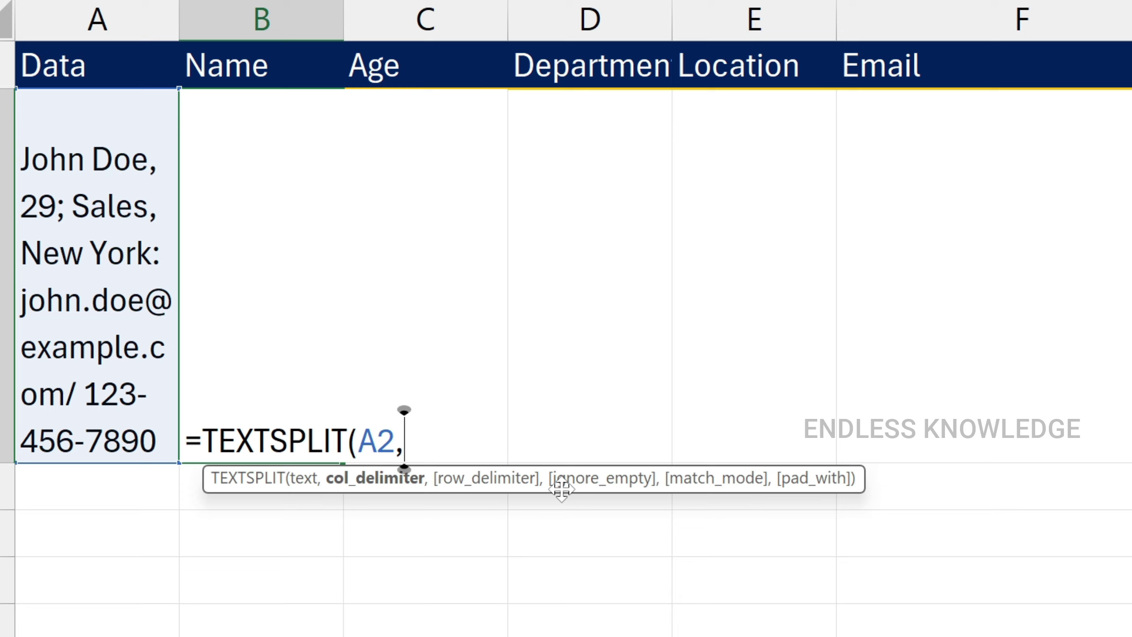
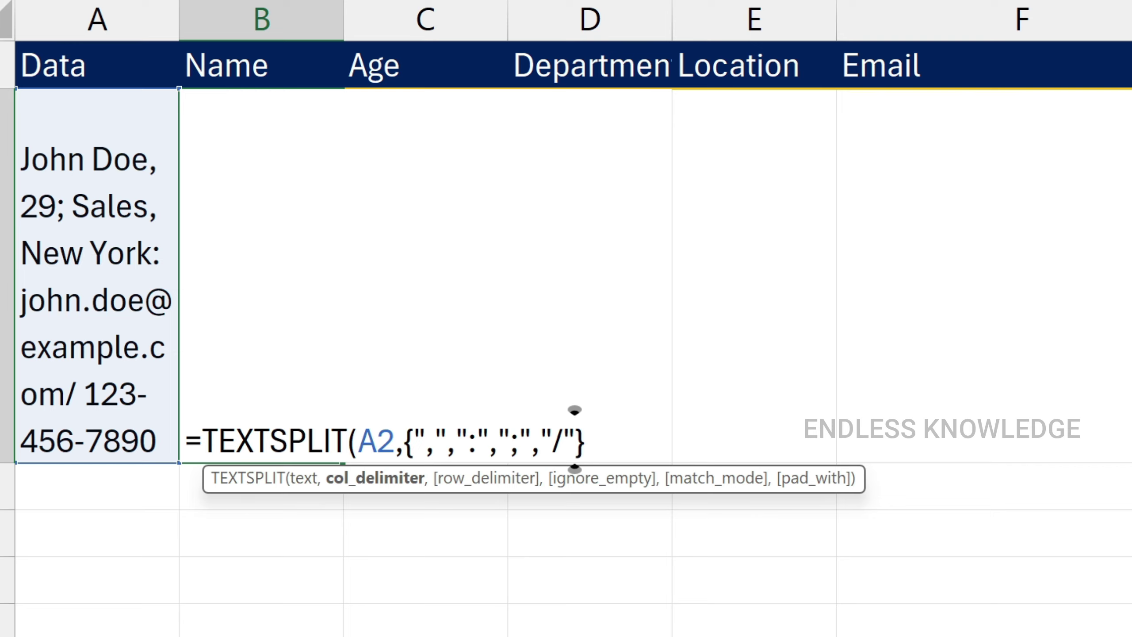
{"action": "key", "text": "Right"}
{"action": "type", "text": ")"}
{"action": "key", "text": "Return"}
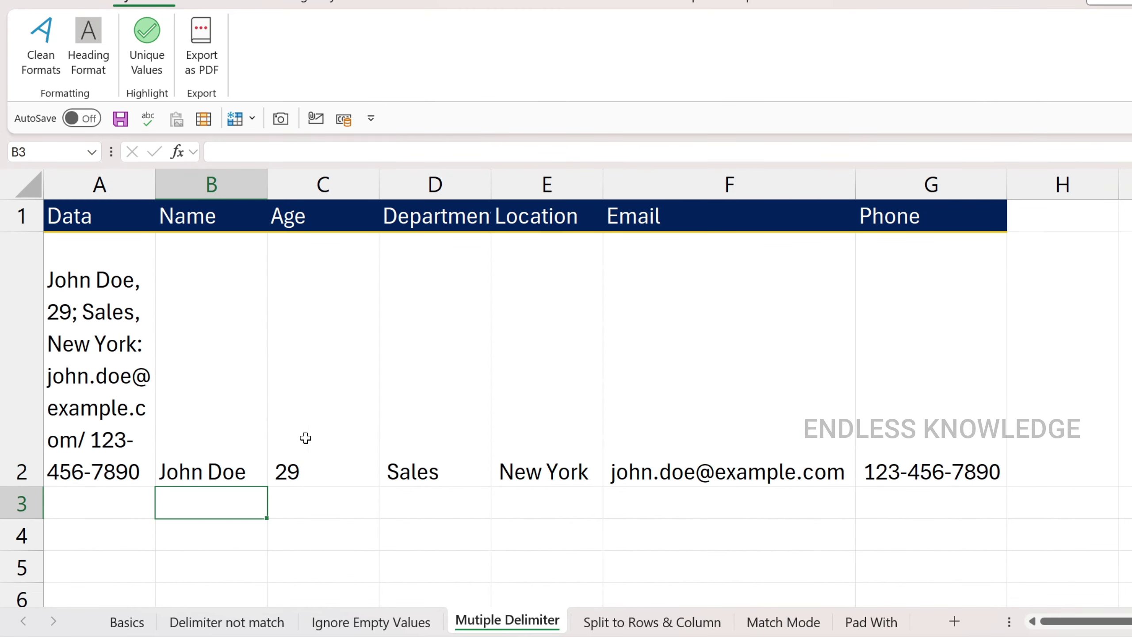
- Check the spilled values in row 2 for stray spaces and change B2 to =TRIM(TEXTSPLIT(A2,{",",":",";","/"}))
{"action": "key", "text": "Up"}
{"action": "key", "text": "Right"}
{"action": "key", "text": "Right"}
{"action": "key", "text": "Right"}
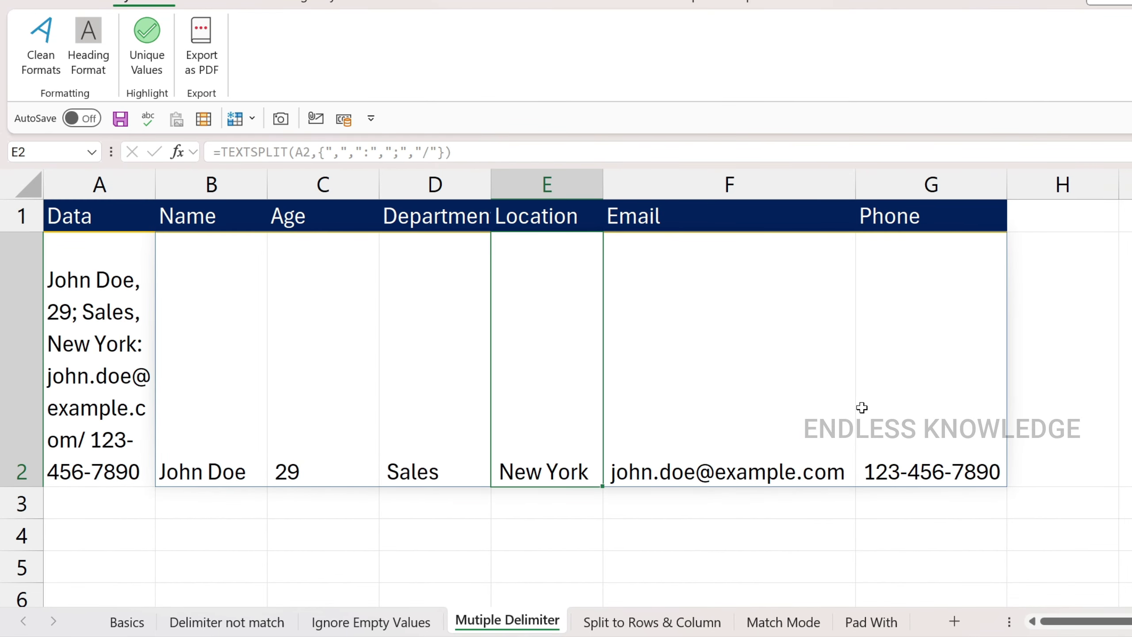
{"action": "double_click", "coordinate": [217, 471]}
{"action": "left_click", "coordinate": [170, 472]}
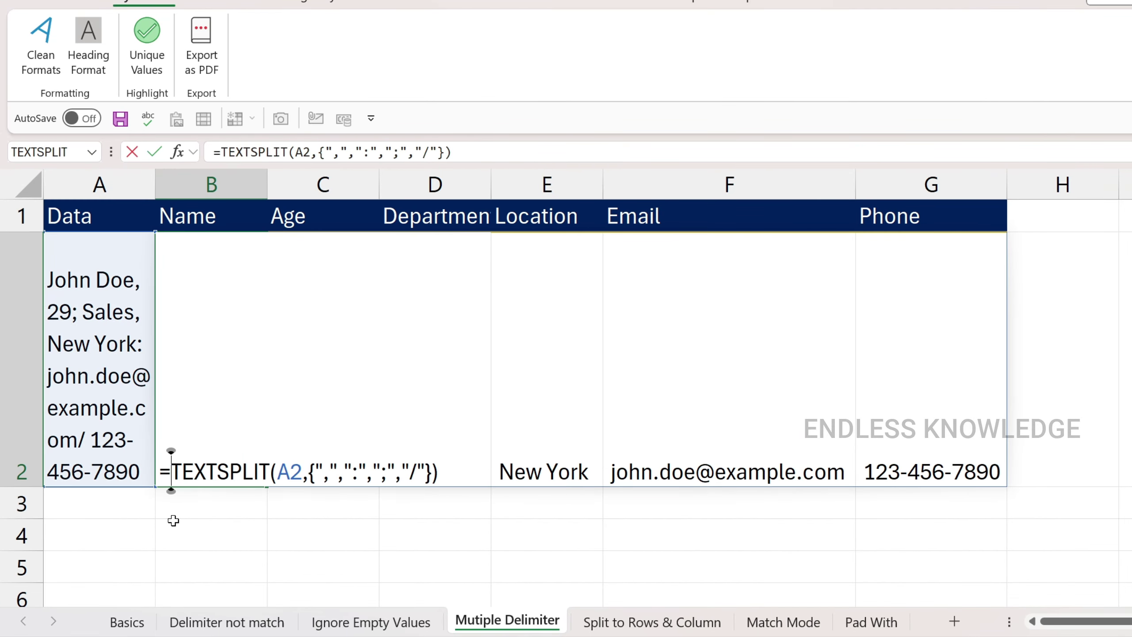
{"action": "type", "text": "tre"}
{"action": "key", "text": "BackSpace"}
{"action": "key", "text": "BackSpace"}
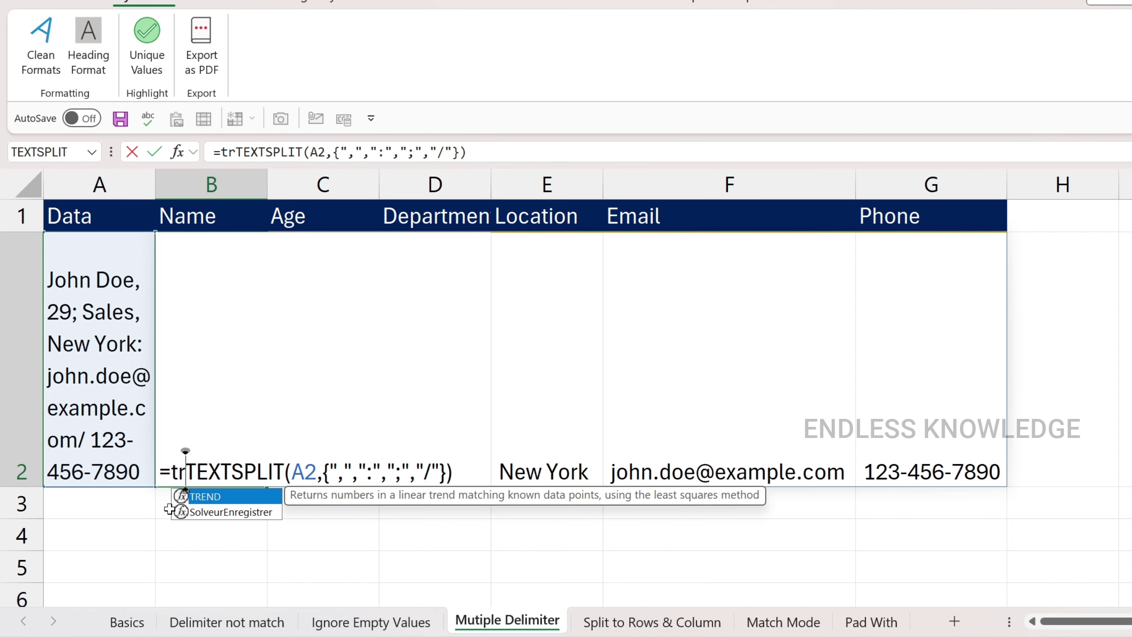
{"action": "type", "text": "rim"}
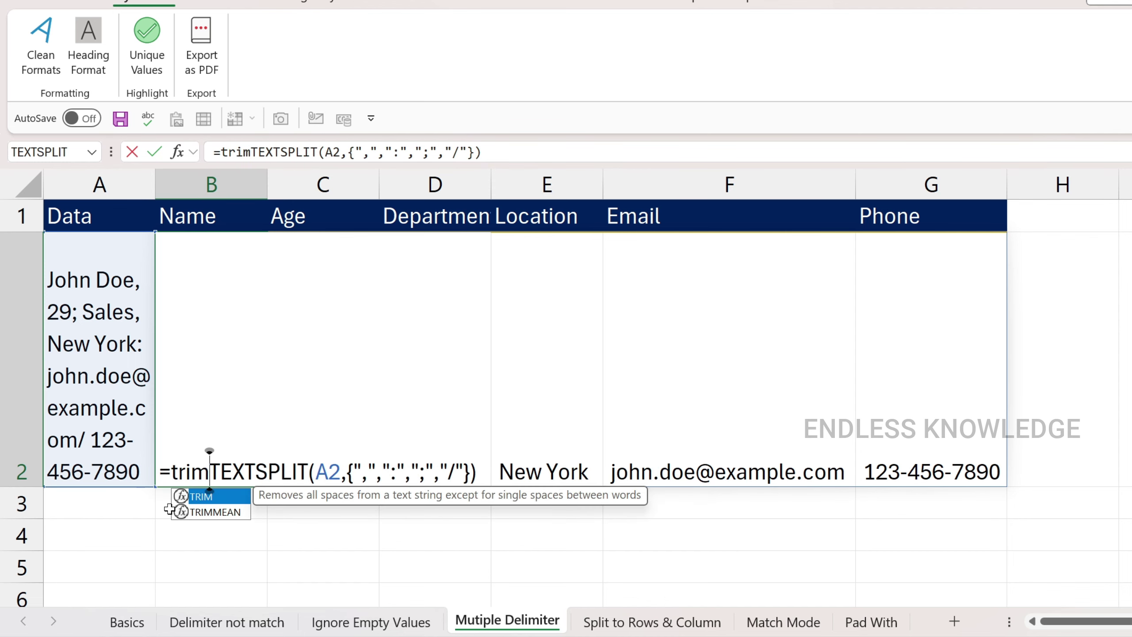
{"action": "key", "text": "Tab"}
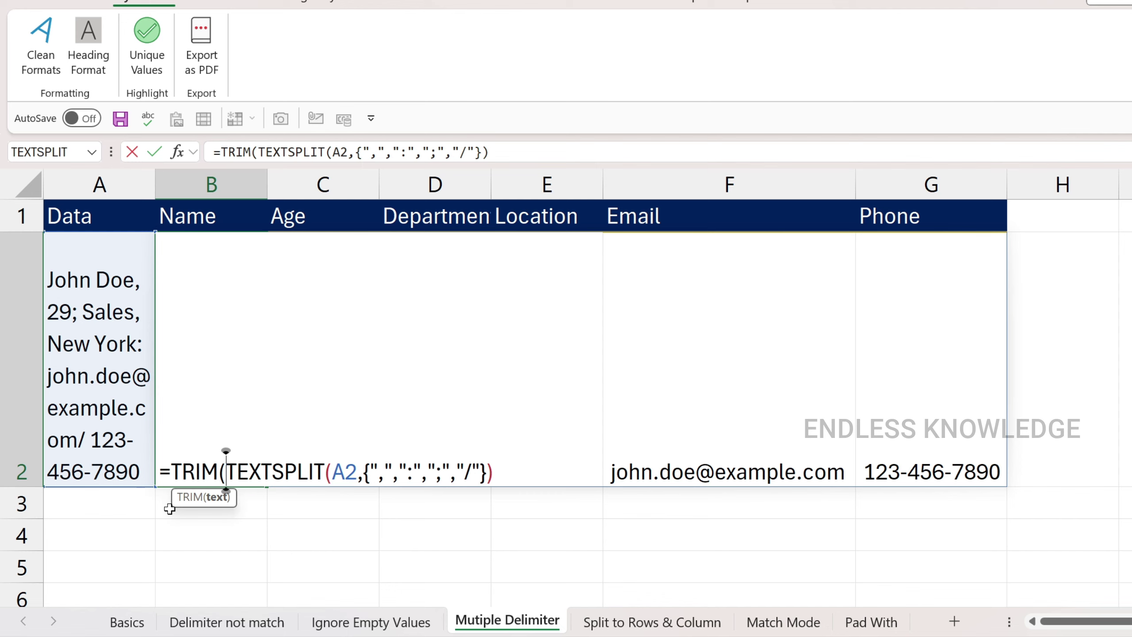
{"action": "key", "text": "End"}
{"action": "type", "text": ")"}
{"action": "key", "text": "Return"}
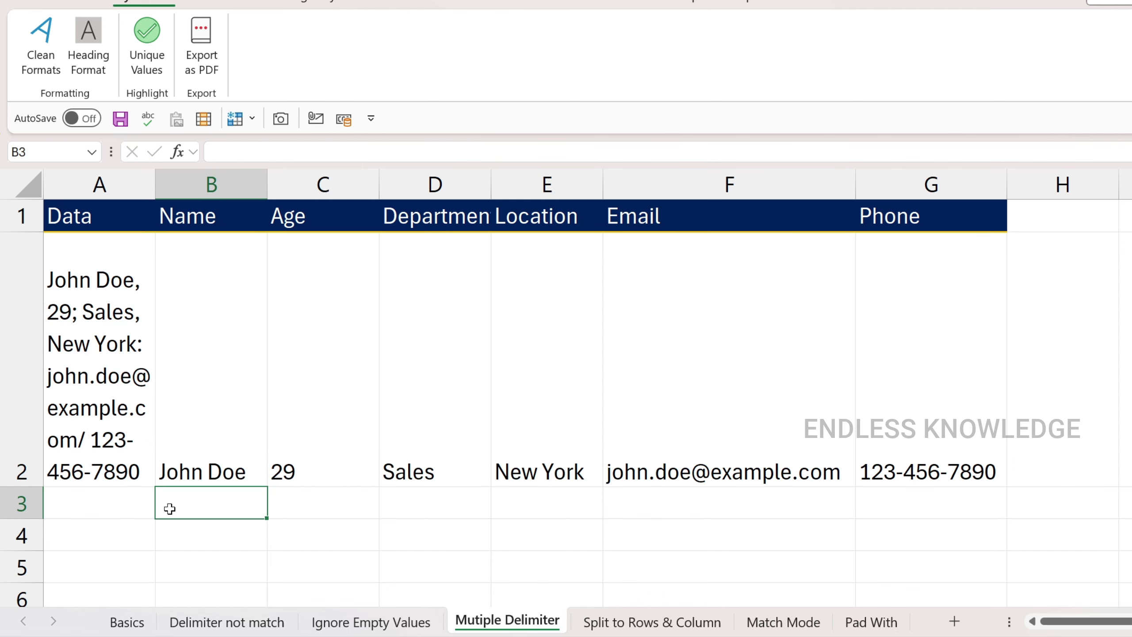
- Review the TRIM formula in B2 and highlight its array of delimiters
{"action": "left_click", "coordinate": [226, 441]}
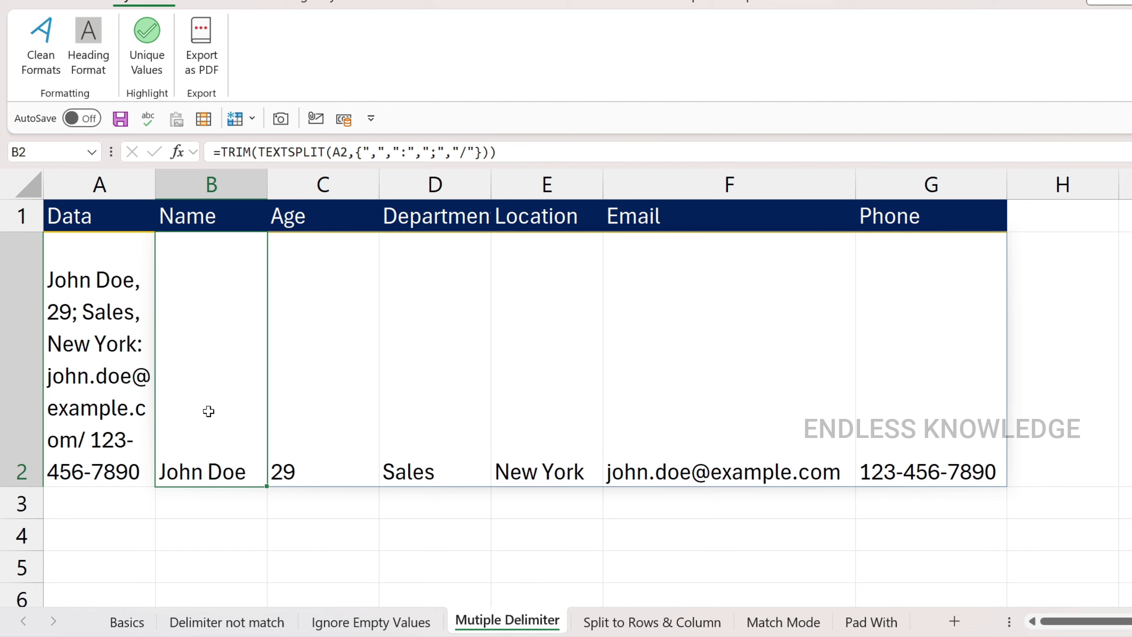
{"action": "double_click", "coordinate": [226, 471]}
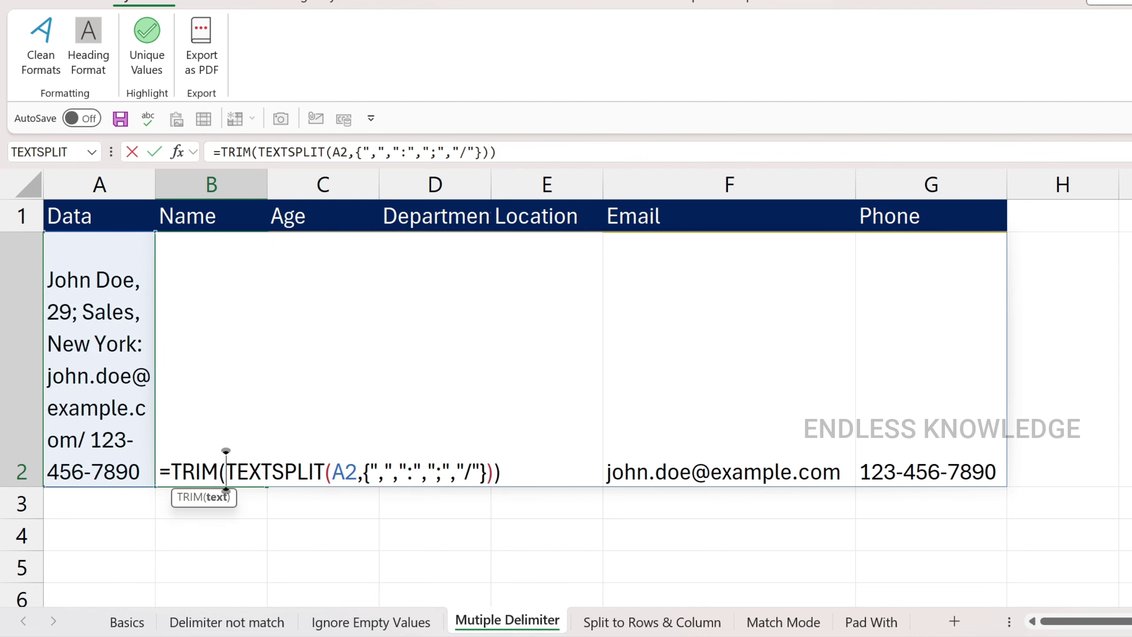
{"action": "left_click_drag", "start_coordinate": [363, 472], "coordinate": [488, 471]}
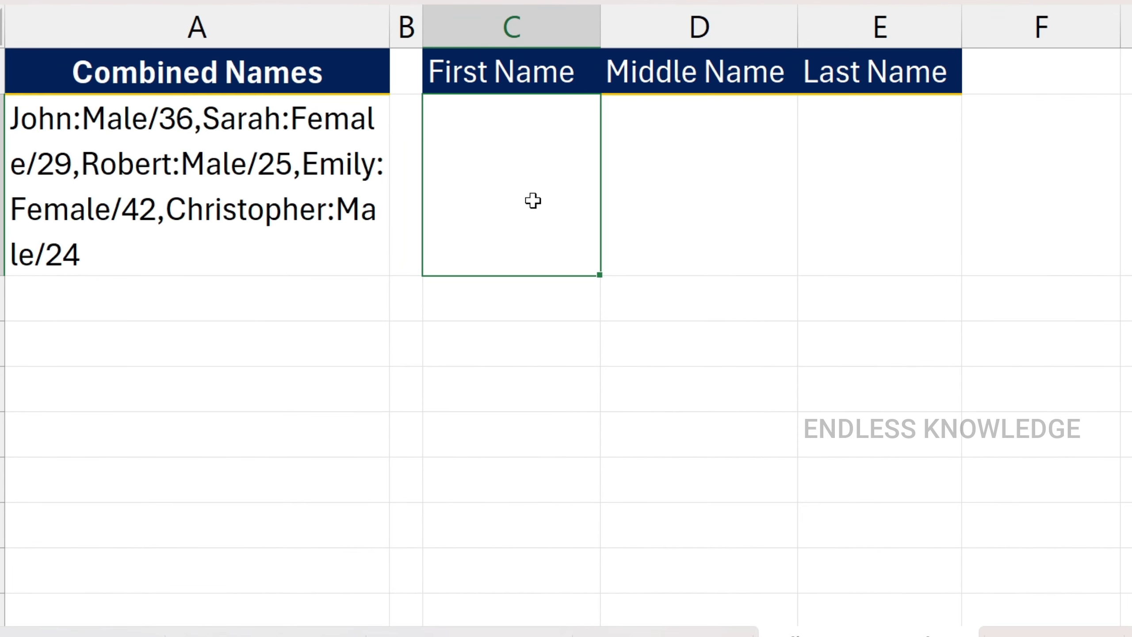
- Begin a TEXTSPLIT formula on A2 in C2 of the Split to Rows & Column sheet, with {":","/"} as the column delimiters
{"action": "left_click_drag", "start_coordinate": [525, 172], "coordinate": [1121, 178]}
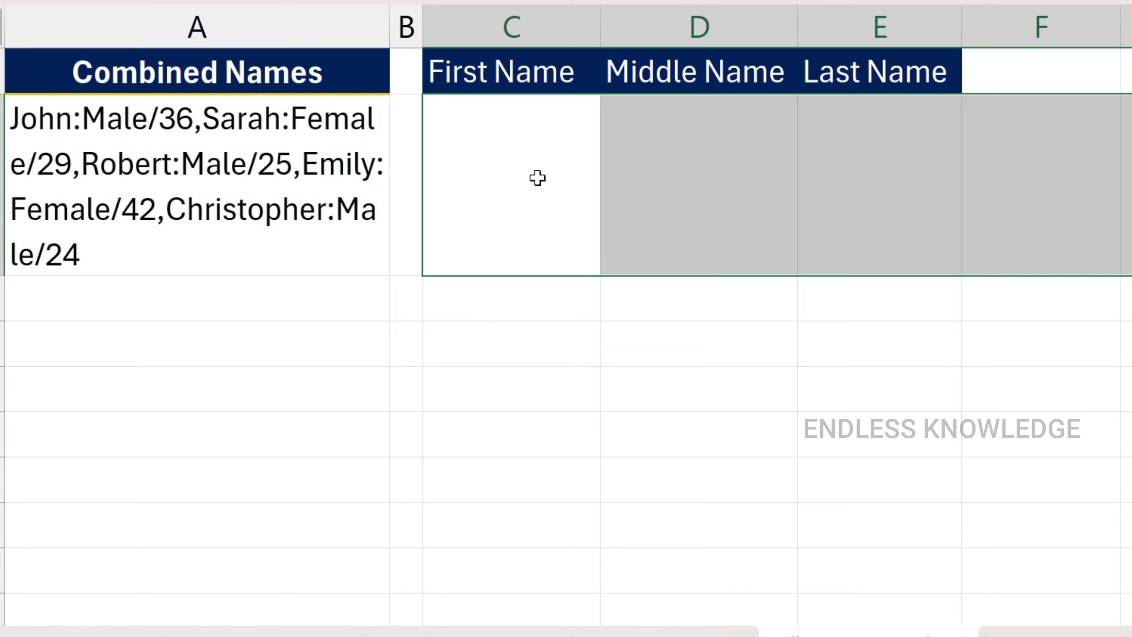
{"action": "left_click", "coordinate": [537, 177]}
{"action": "type", "text": "=TEXTSPLIT(A2,"}
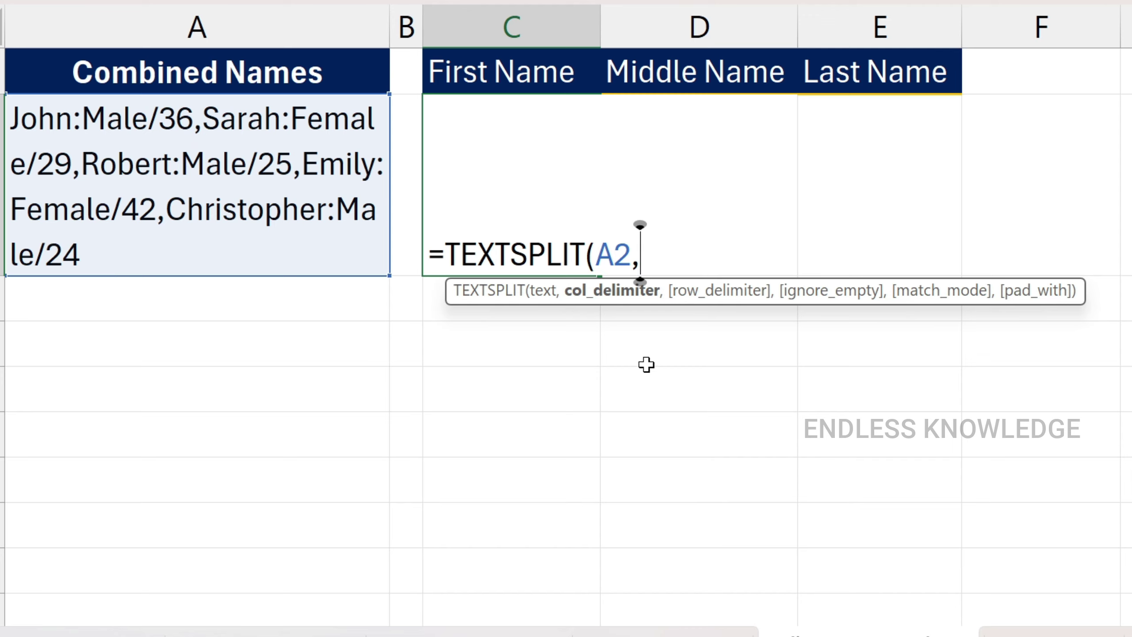
{"action": "type", "text": "{}"}
{"action": "type", "text": "\"\""}
{"action": "key", "text": "Left"}
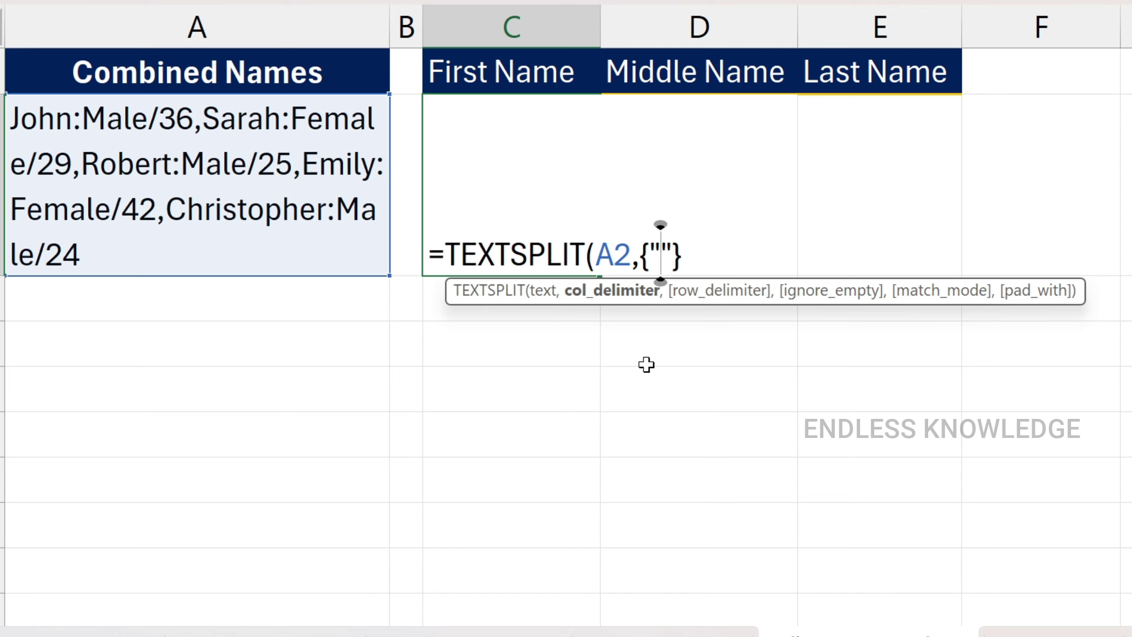
{"action": "type", "text": ":"}
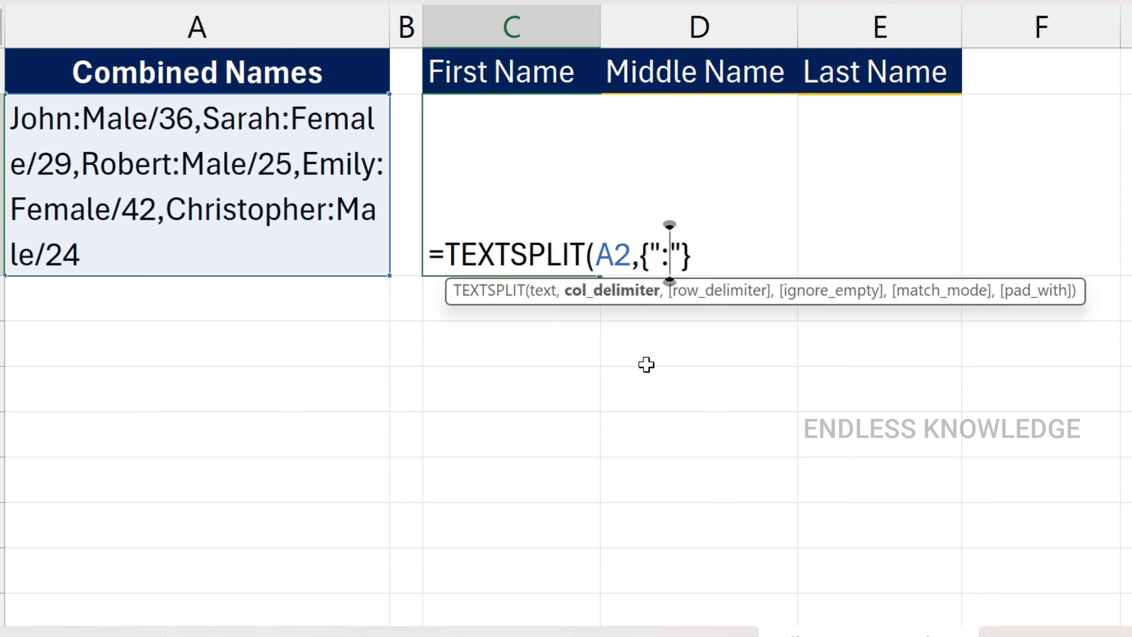
{"action": "key", "text": "Right"}
{"action": "type", "text": ","}
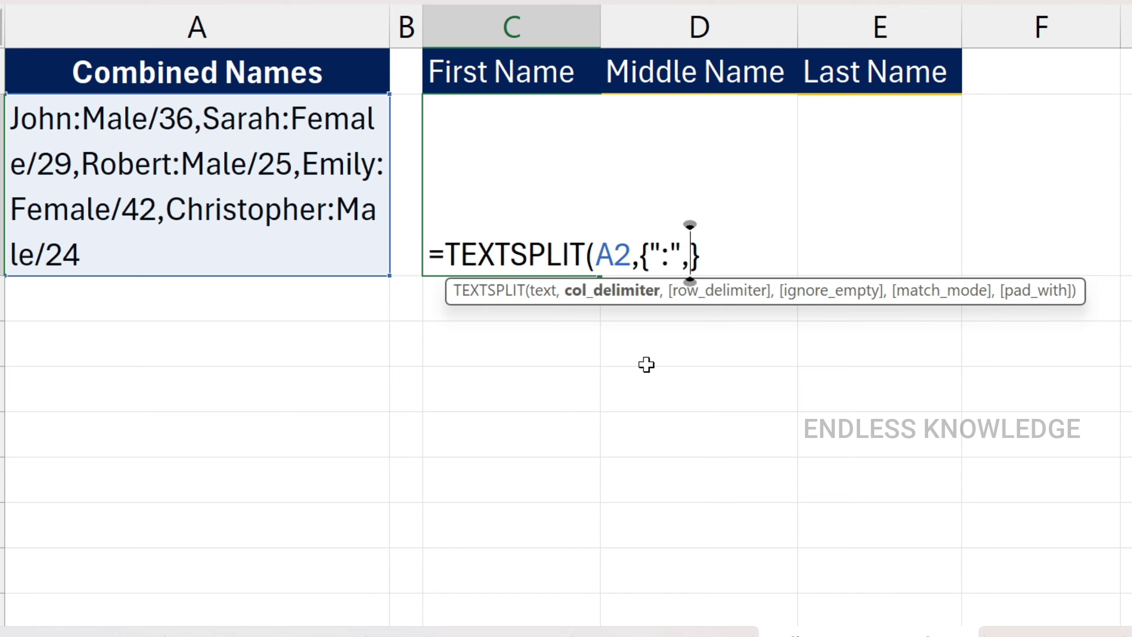
{"action": "type", "text": "\"\""}
{"action": "key", "text": "Left"}
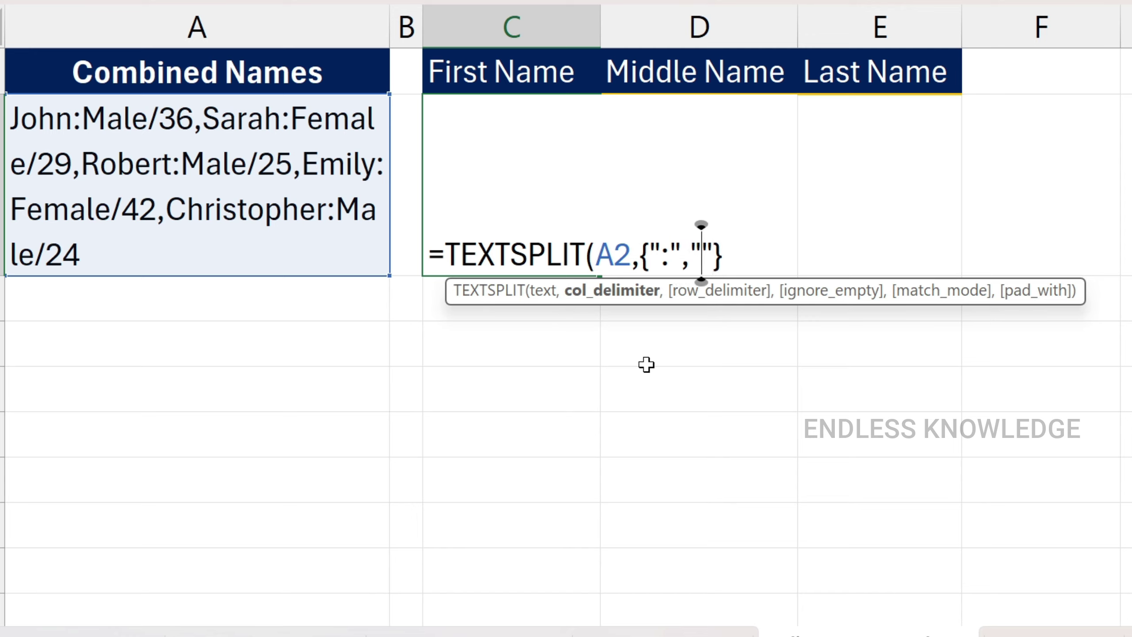
{"action": "type", "text": "/"}
{"action": "key", "text": "Right"}
{"action": "key", "text": "Right"}
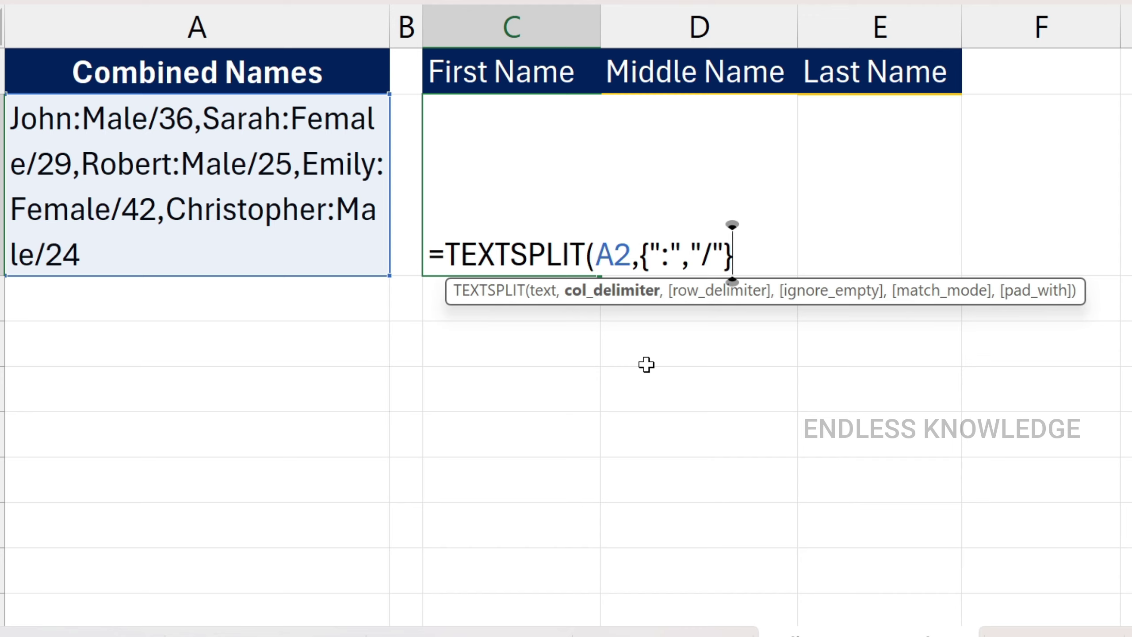
- Complete the C2 formula as =TEXTSPLIT(A2,{":","/"},",") so commas split the data into rows
{"action": "type", "text": ","}
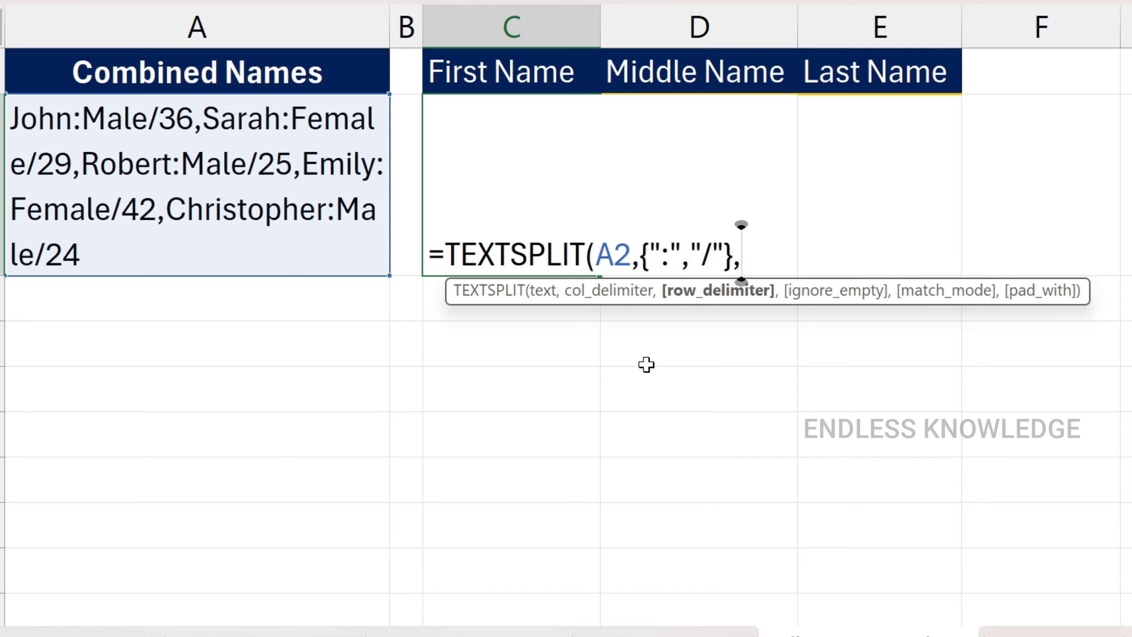
{"action": "type", "text": "\",\")"}
{"action": "key", "text": "Return"}
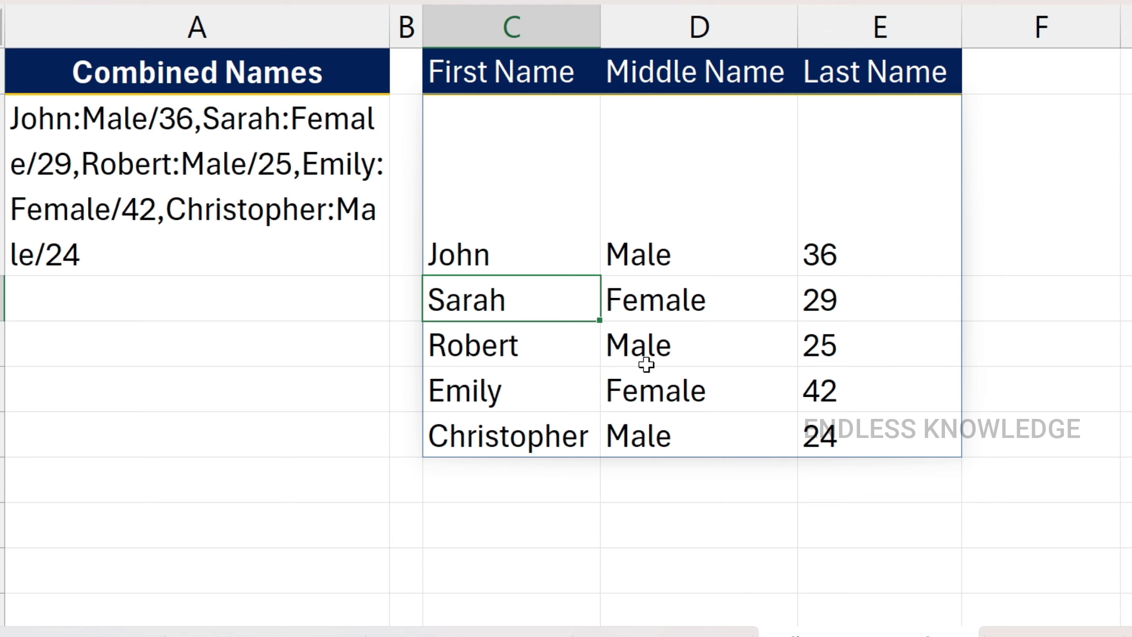
- Compare the rows and columns spilled from C2 with the combined source text in A2
{"action": "left_click", "coordinate": [501, 154]}
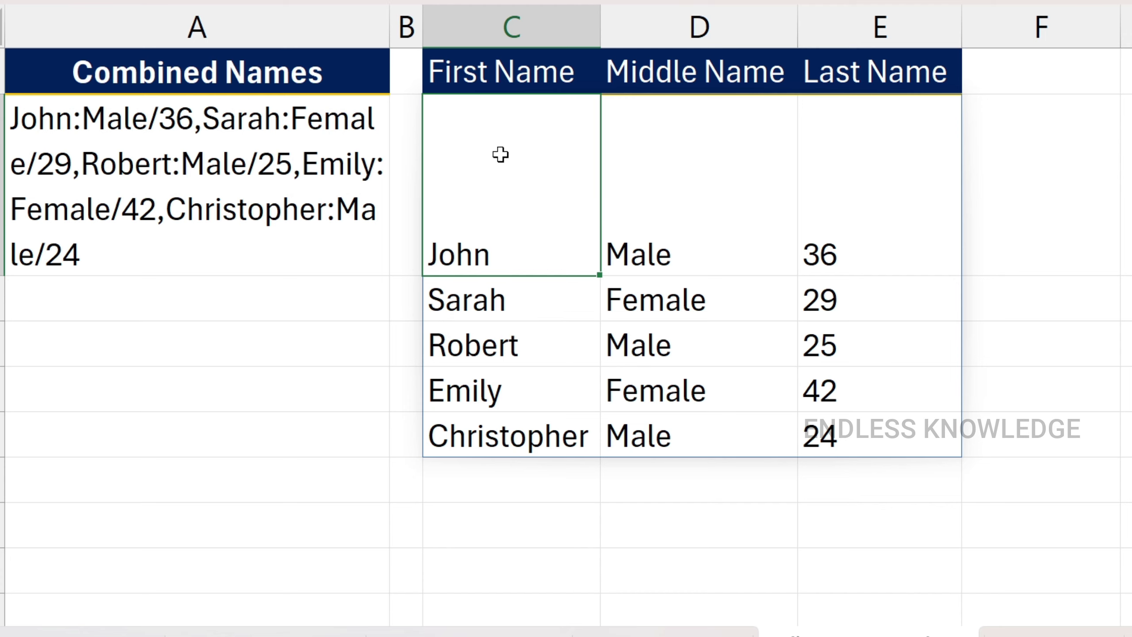
{"action": "left_click", "coordinate": [156, 169]}
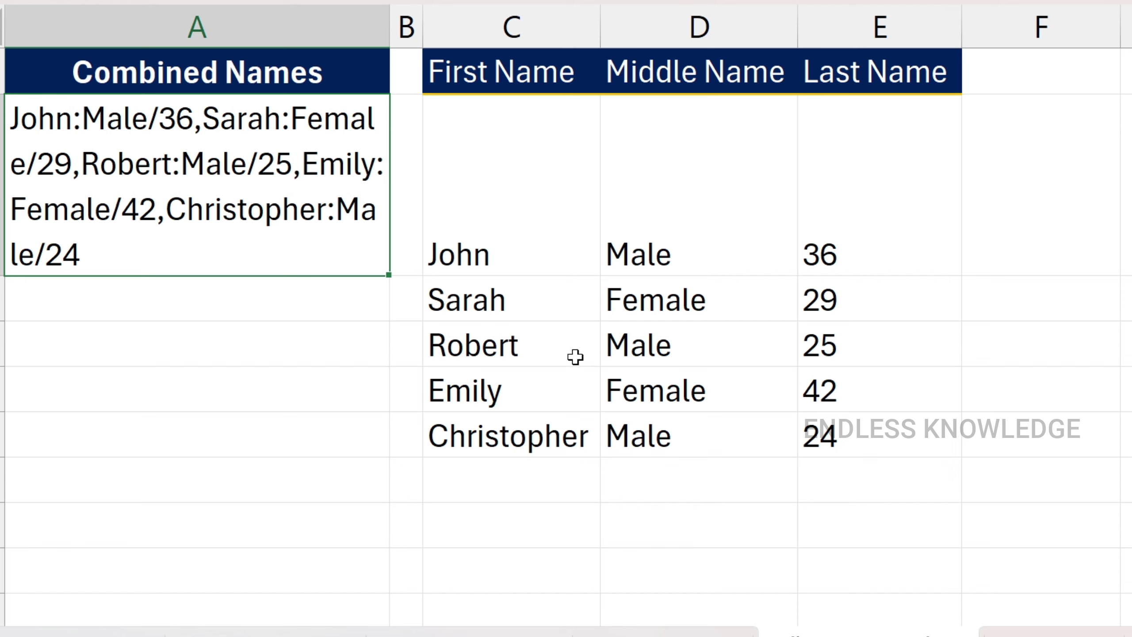
{"action": "left_click", "coordinate": [852, 447]}
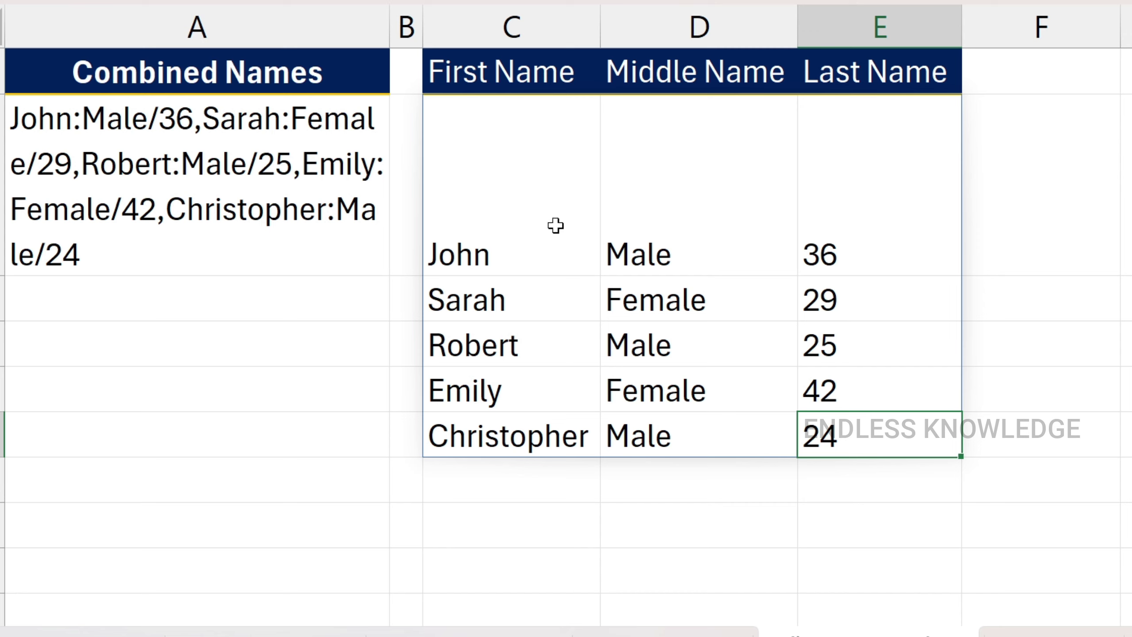
{"action": "left_click", "coordinate": [275, 178]}
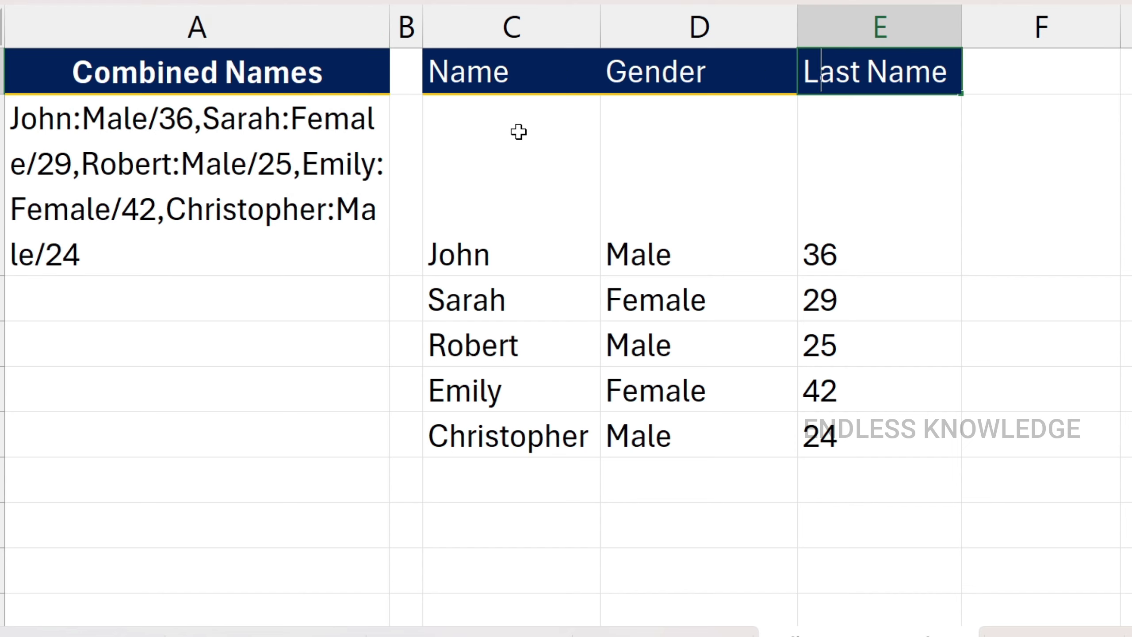
- Rename the Last Name header in E1 to Age and return to C2
{"action": "type", "text": "Age"}
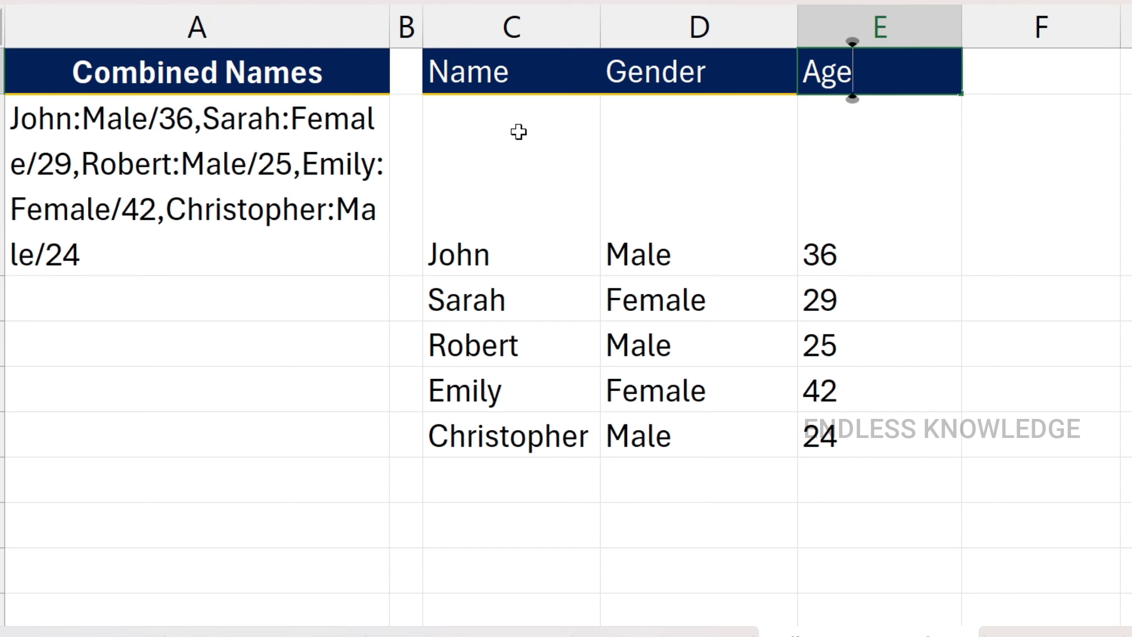
{"action": "key", "text": "Return"}
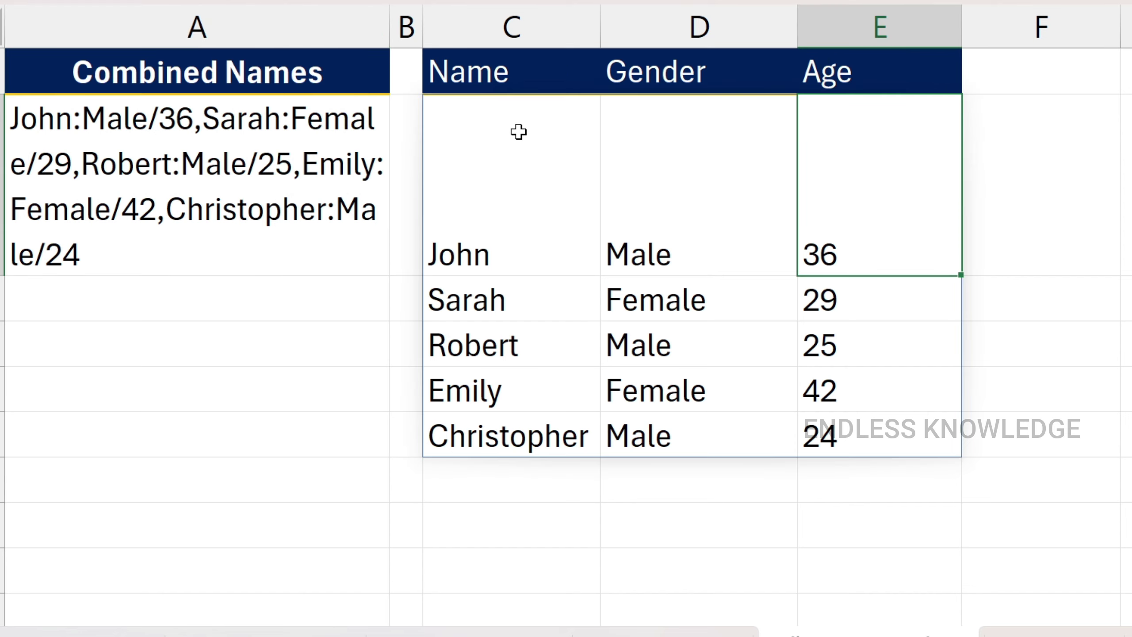
{"action": "left_click", "coordinate": [512, 177]}
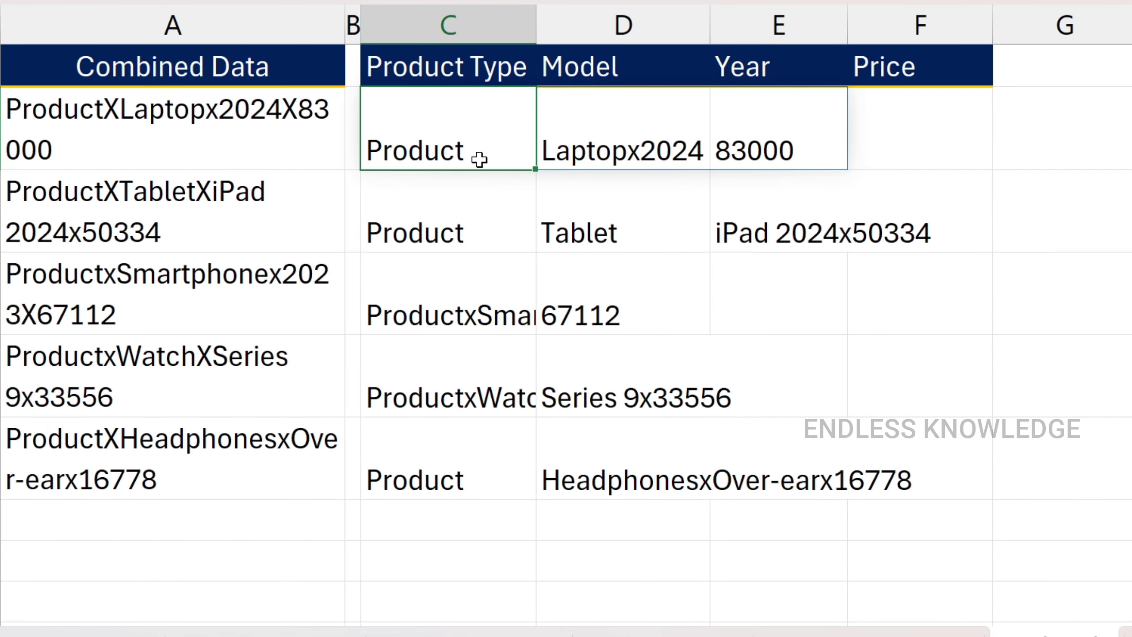
- Examine the TEXTSPLIT formula in C2 of the Match Mode sheet, comparing its "X" delimiter and split output with the combined text in A2
{"action": "double_click", "coordinate": [478, 125]}
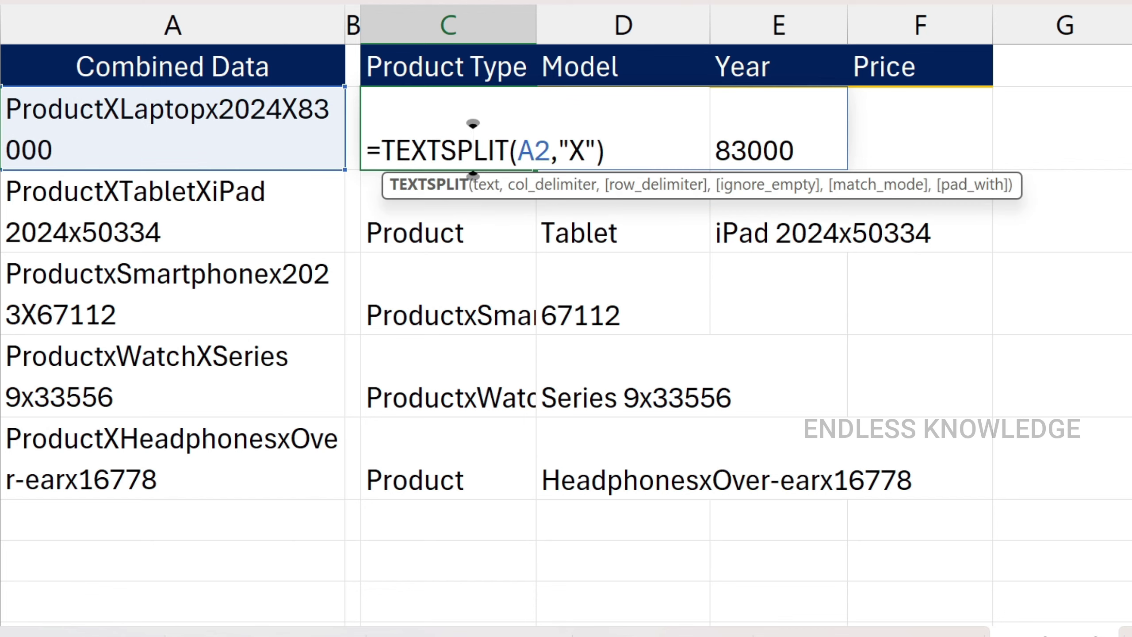
{"action": "left_click", "coordinate": [102, 116]}
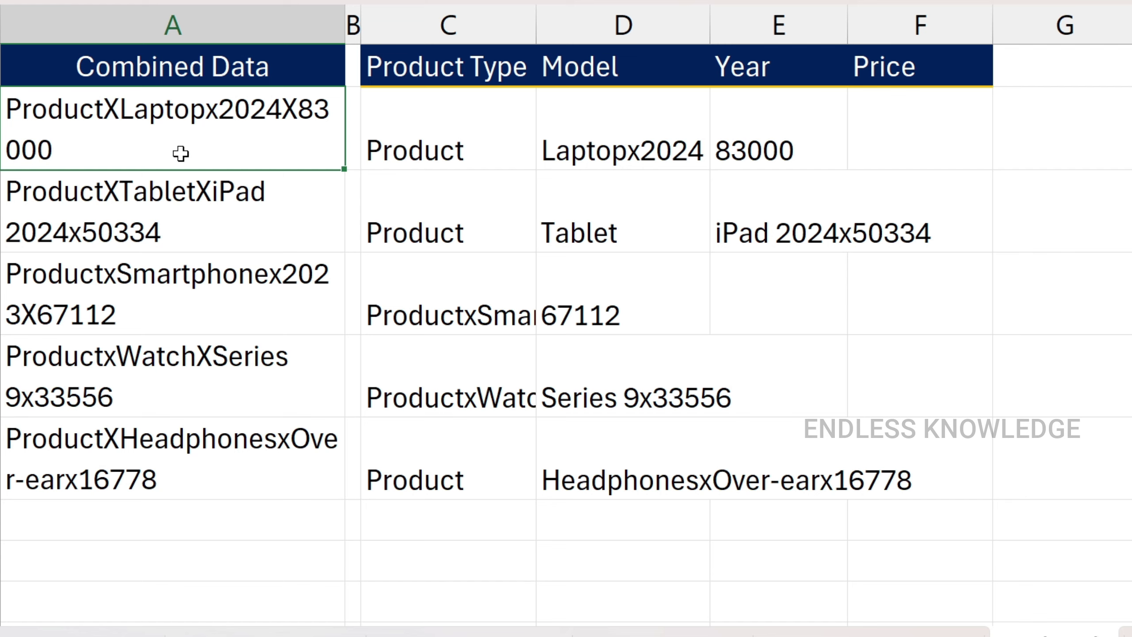
{"action": "left_click", "coordinate": [415, 127]}
{"action": "double_click", "coordinate": [448, 130]}
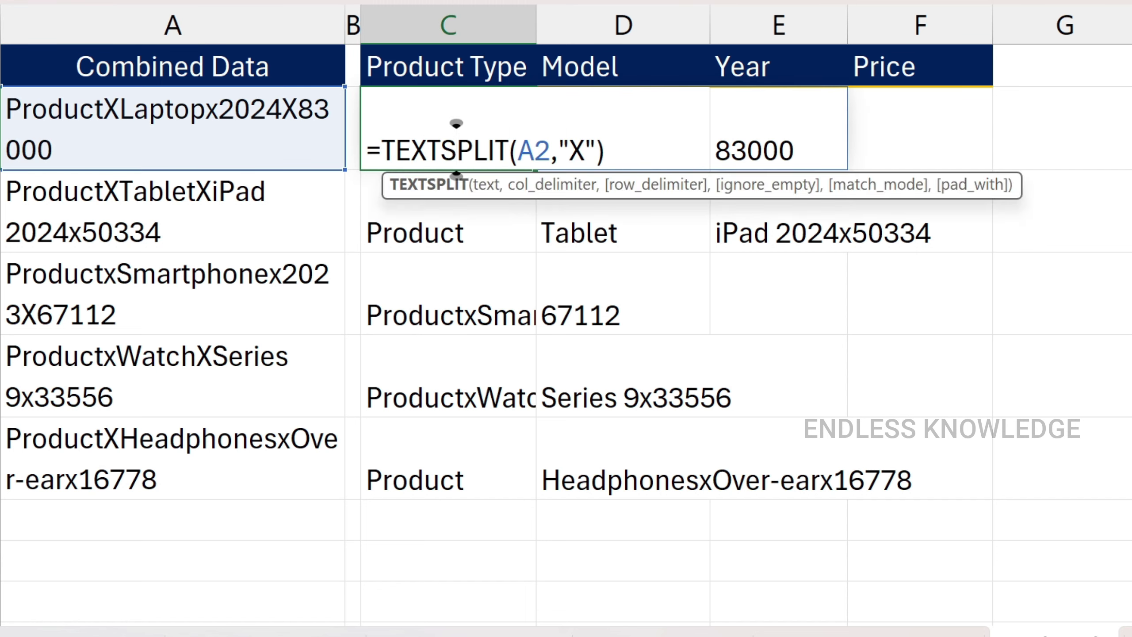
{"action": "left_click", "coordinate": [585, 151]}
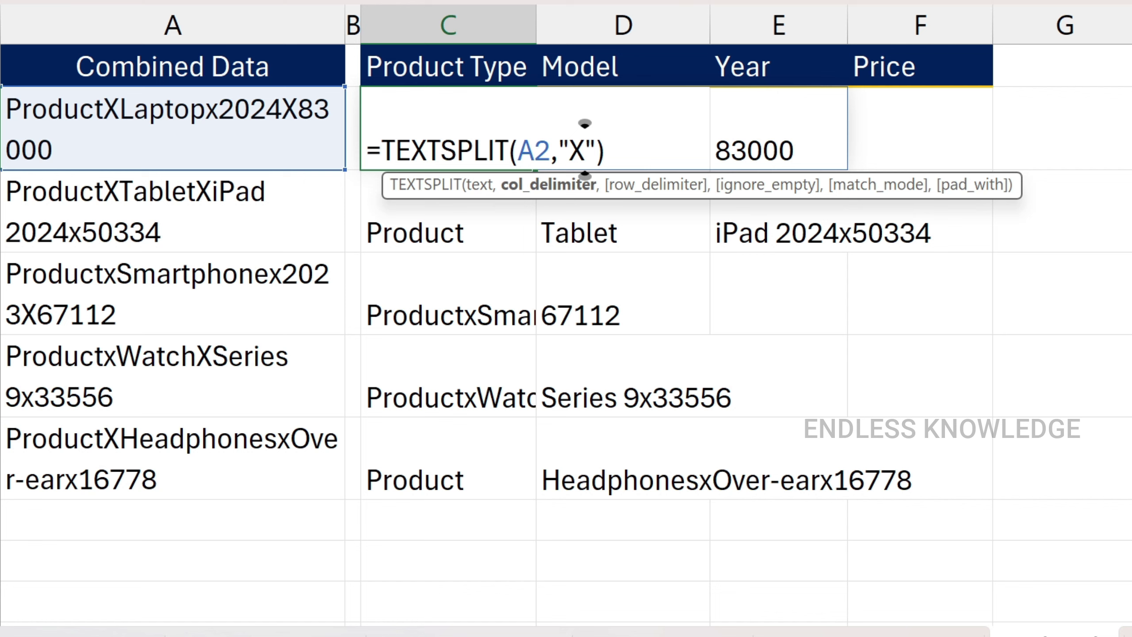
{"action": "key", "text": "Return"}
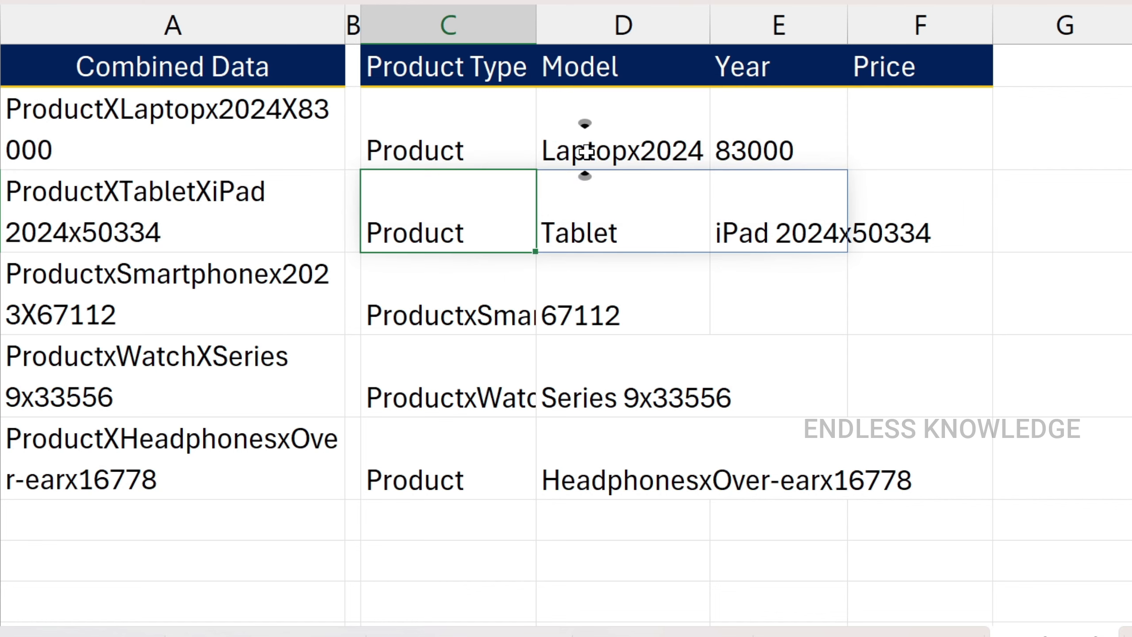
{"action": "left_click", "coordinate": [505, 144]}
{"action": "left_click", "coordinate": [662, 147]}
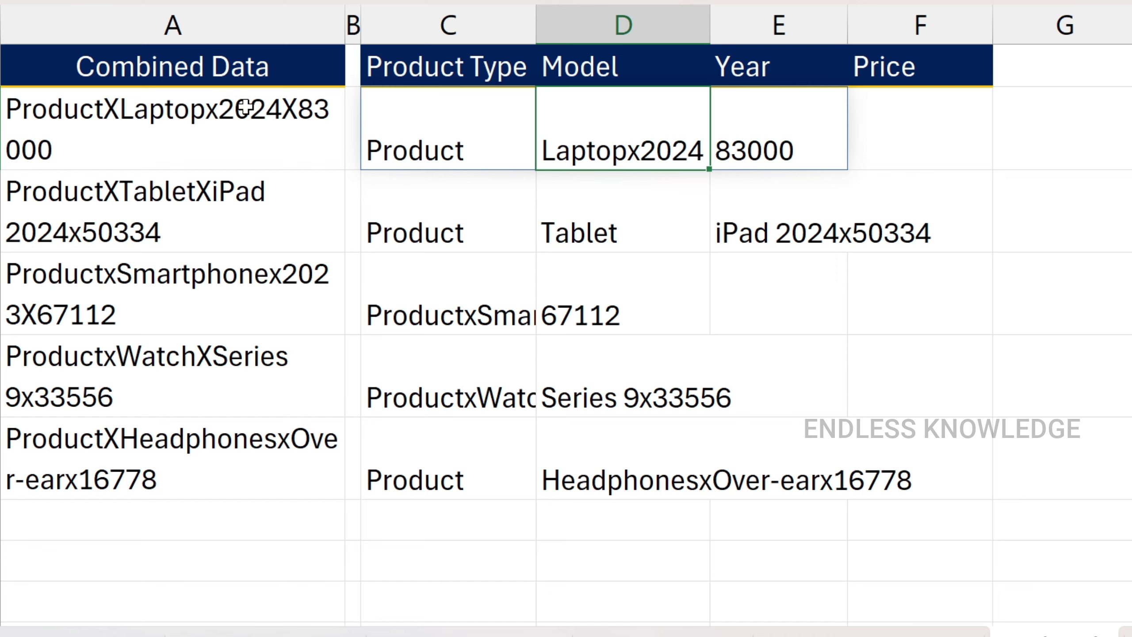
- Make the C2 formula's delimiter match case-insensitive, as =TEXTSPLIT(A2,"X",,,1), leaving the row delimiter and ignore-empty arguments blank
{"action": "double_click", "coordinate": [505, 146]}
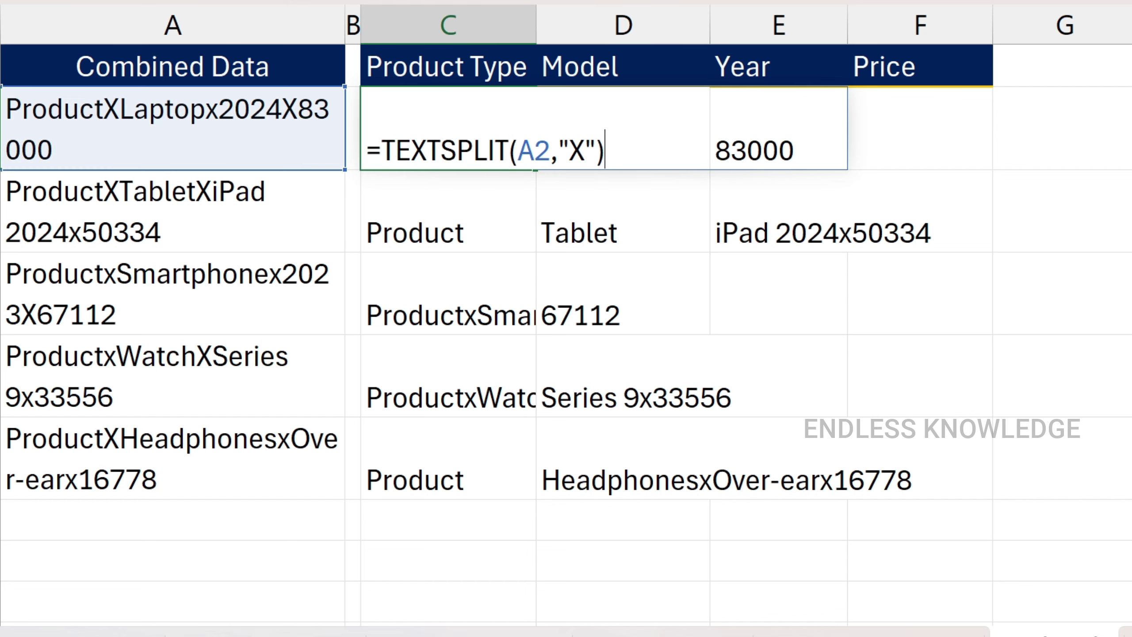
{"action": "left_click", "coordinate": [596, 150]}
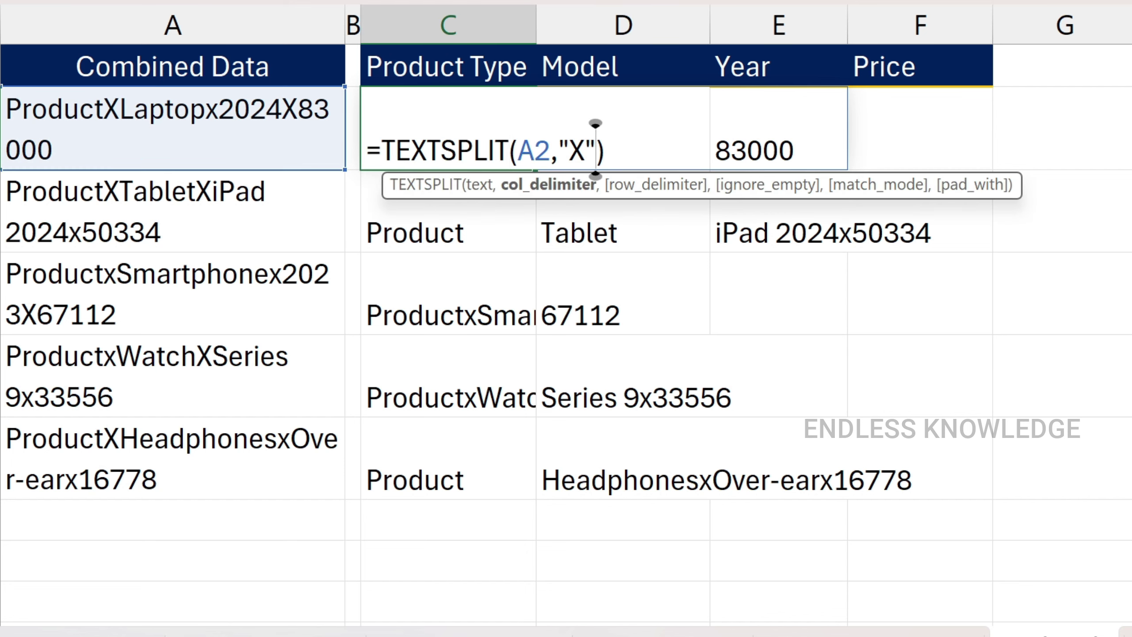
{"action": "type", "text": ","}
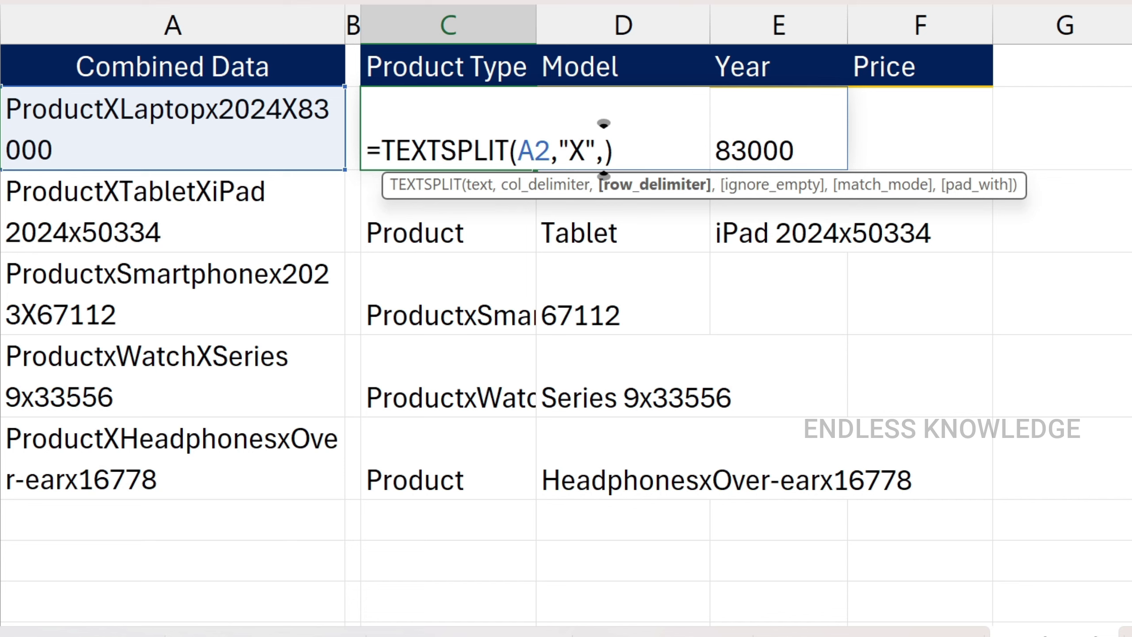
{"action": "type", "text": ","}
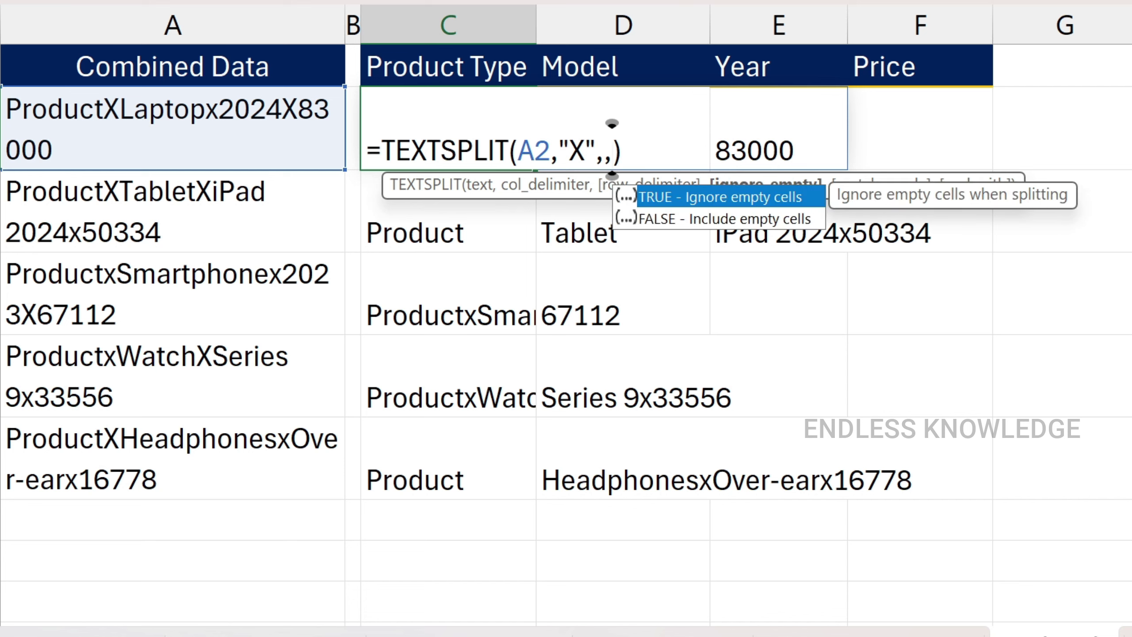
{"action": "type", "text": ","}
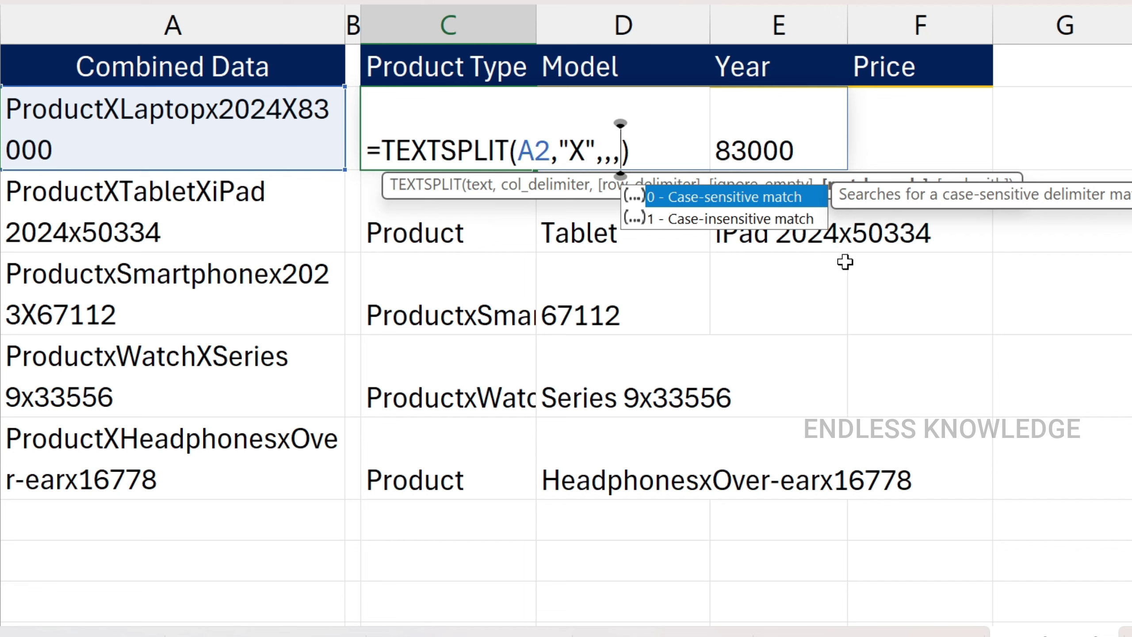
{"action": "key", "text": "Down"}
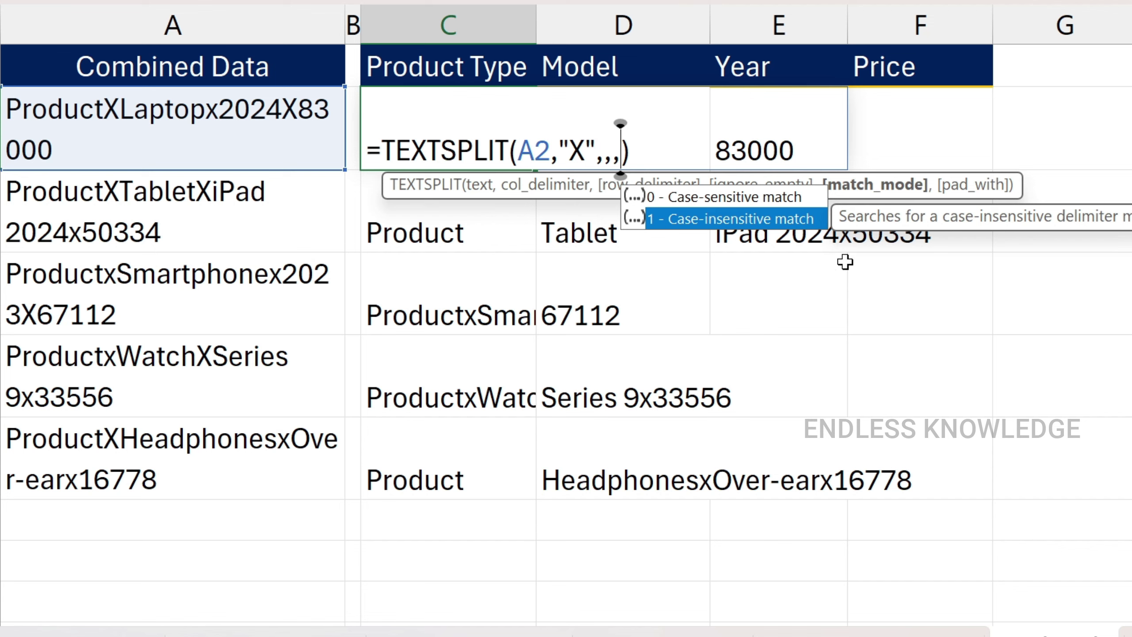
{"action": "key", "text": "Tab"}
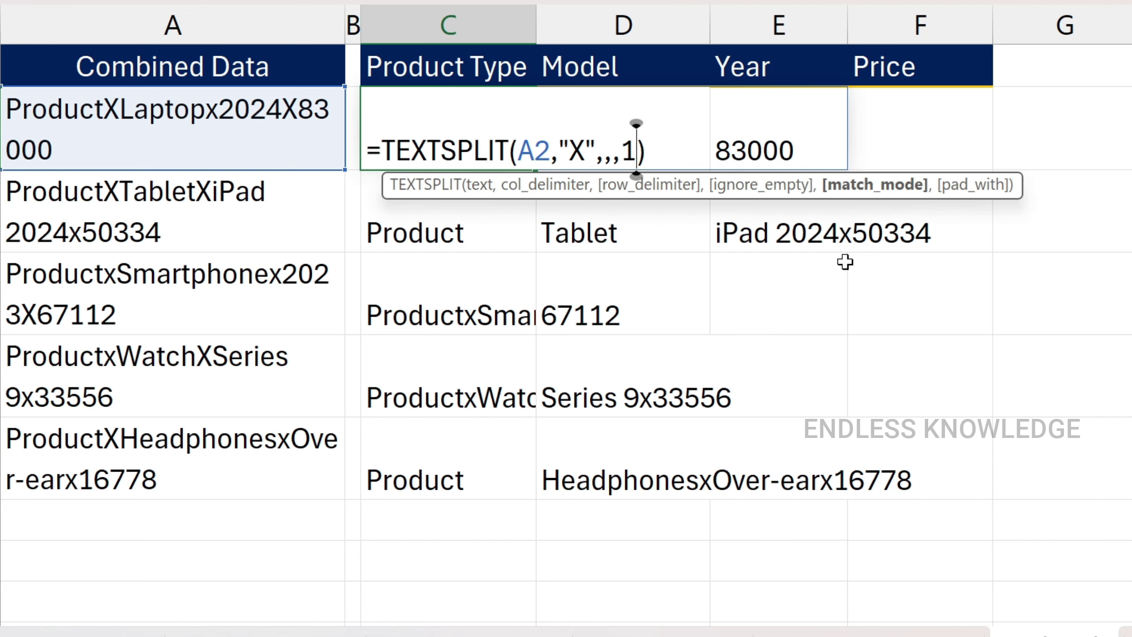
{"action": "key", "text": "Return"}
- Fill the case-insensitive TEXTSPLIT formula from C2 down to C6
{"action": "left_click", "coordinate": [507, 138]}
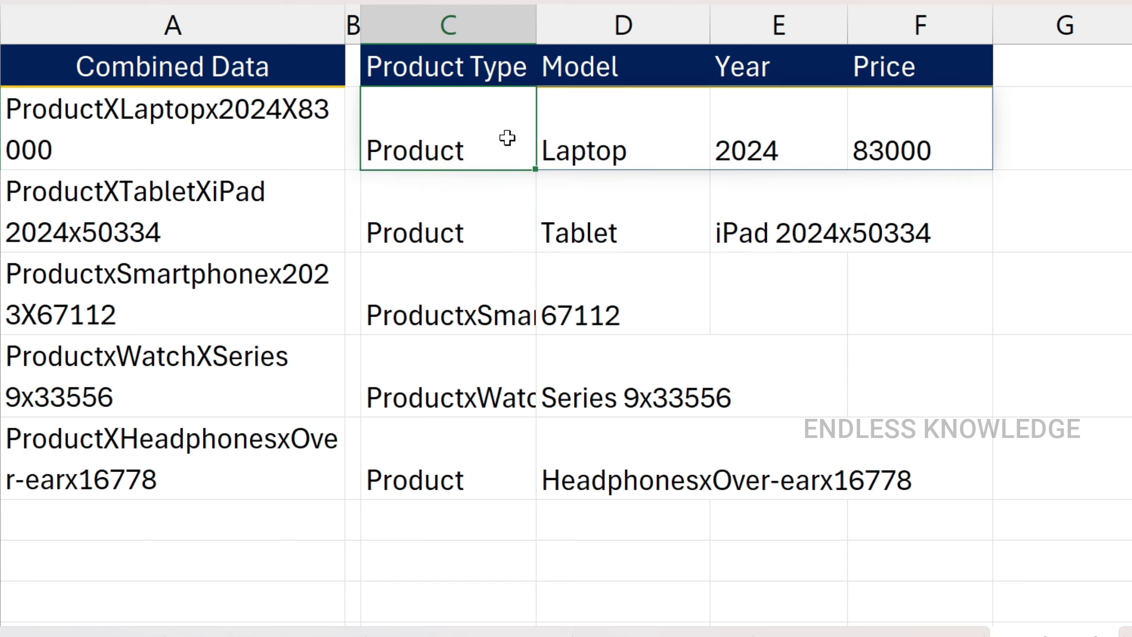
{"action": "left_click_drag", "start_coordinate": [535, 169], "coordinate": [542, 503]}
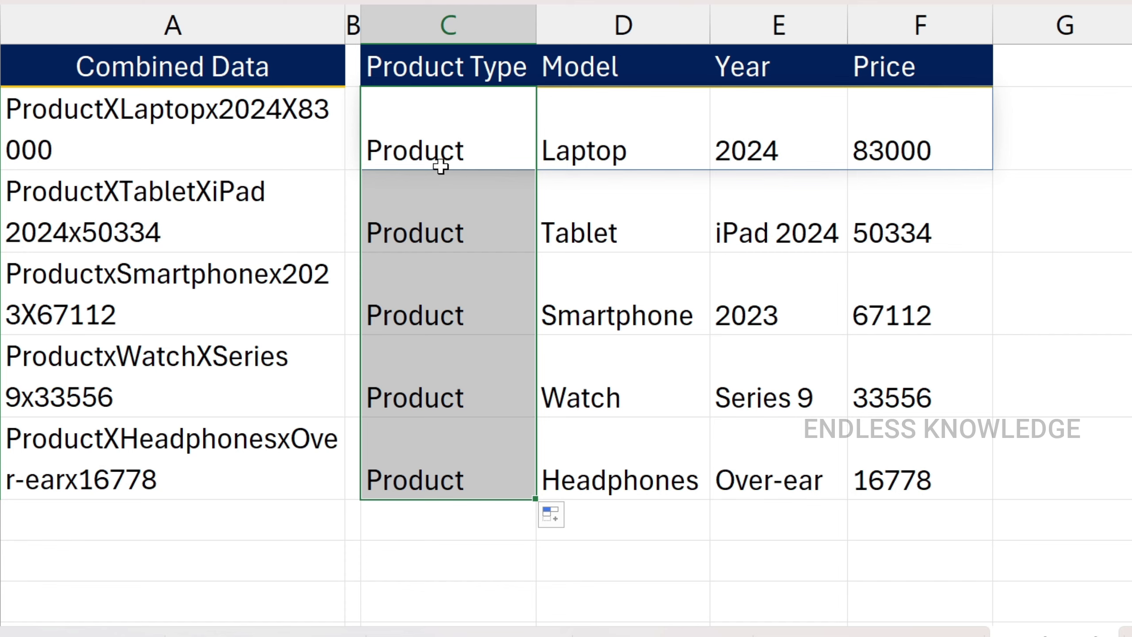
{"action": "left_click", "coordinate": [478, 132]}
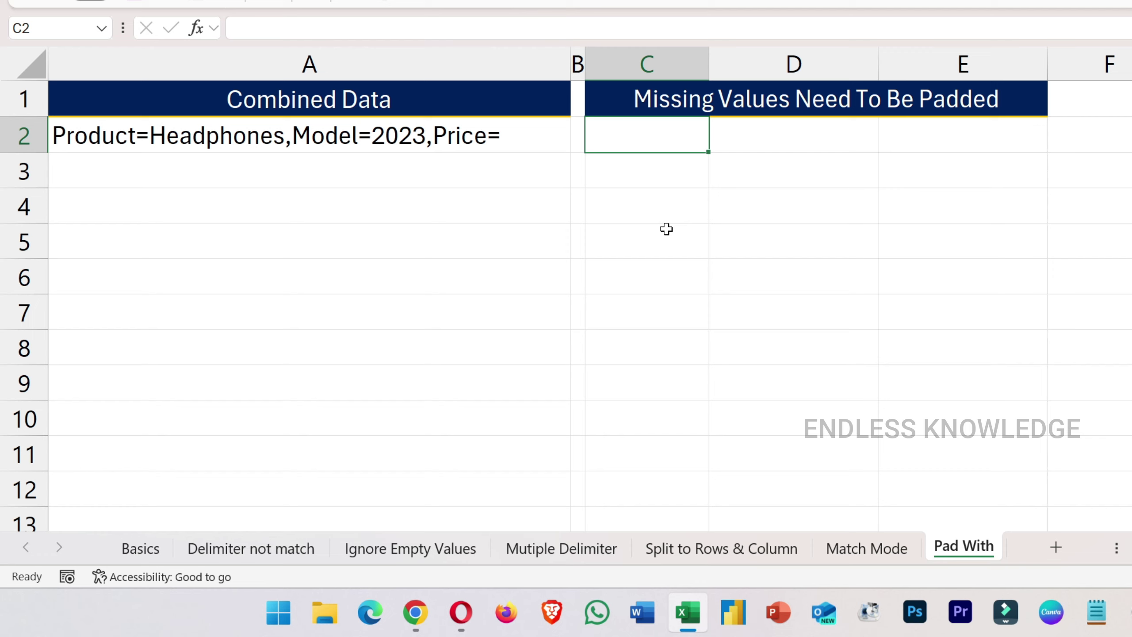
- Begin a TEXTSPLIT formula in C2 of the Pad With sheet, using the combined data in A2 as the text
{"action": "left_click", "coordinate": [504, 142]}
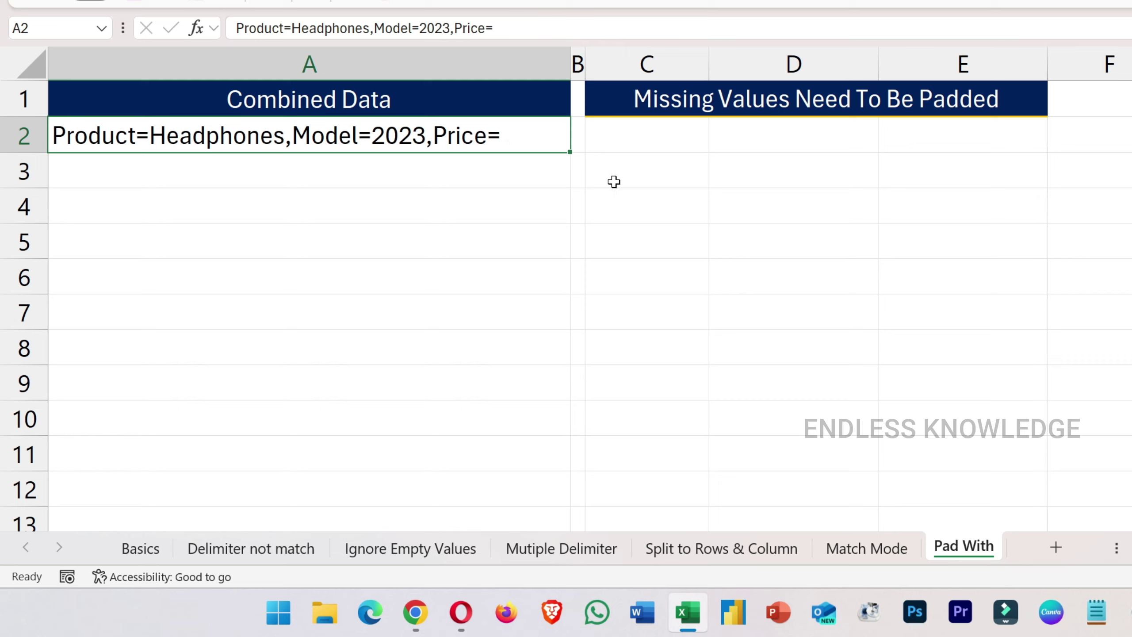
{"action": "left_click", "coordinate": [664, 139]}
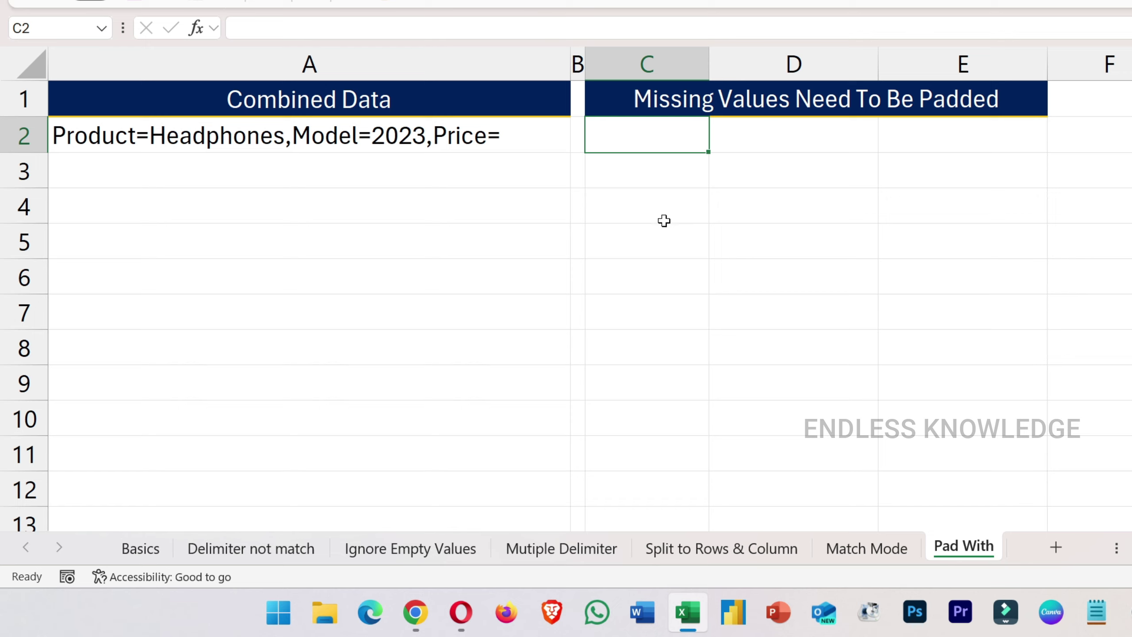
{"action": "type", "text": "=te"}
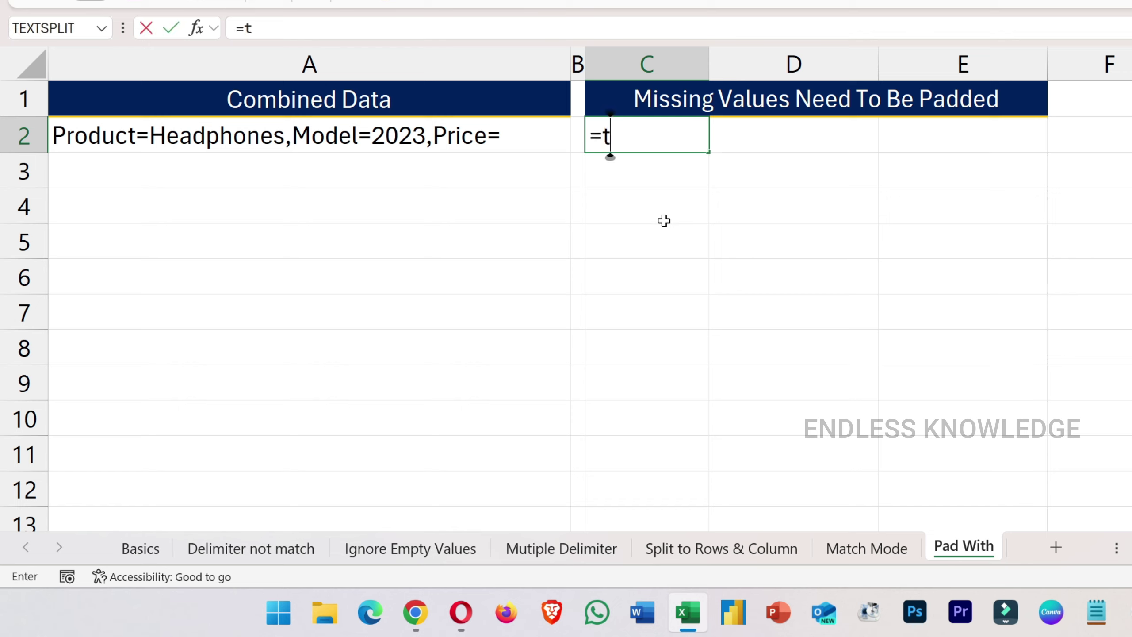
{"action": "key", "text": "Down"}
{"action": "key", "text": "Down"}
{"action": "key", "text": "Down"}
{"action": "key", "text": "Down"}
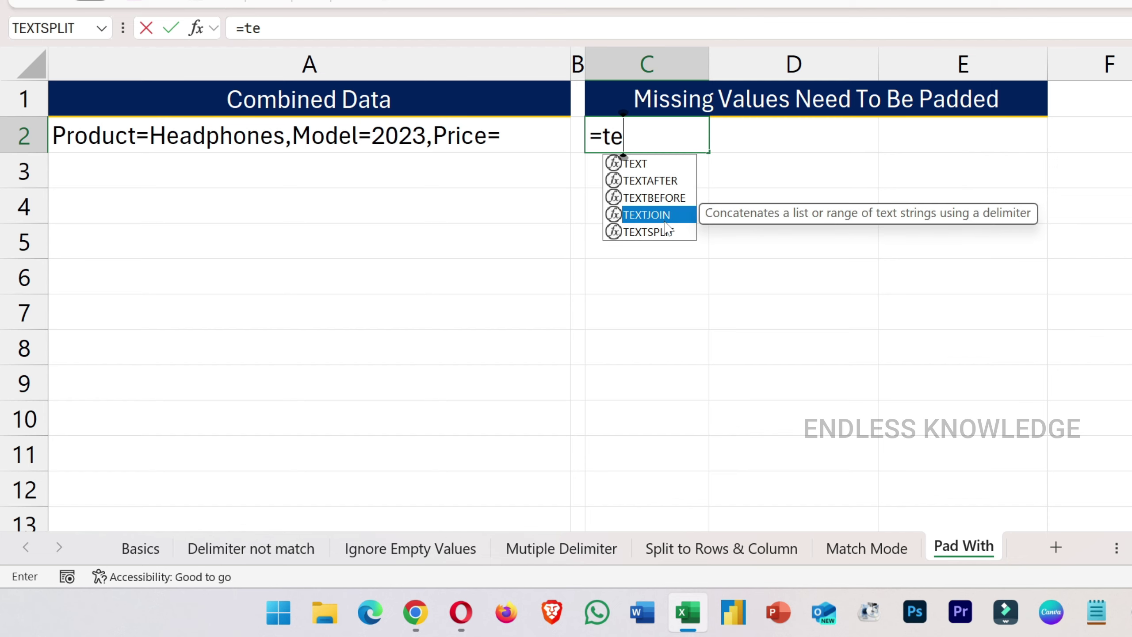
{"action": "key", "text": "Tab"}
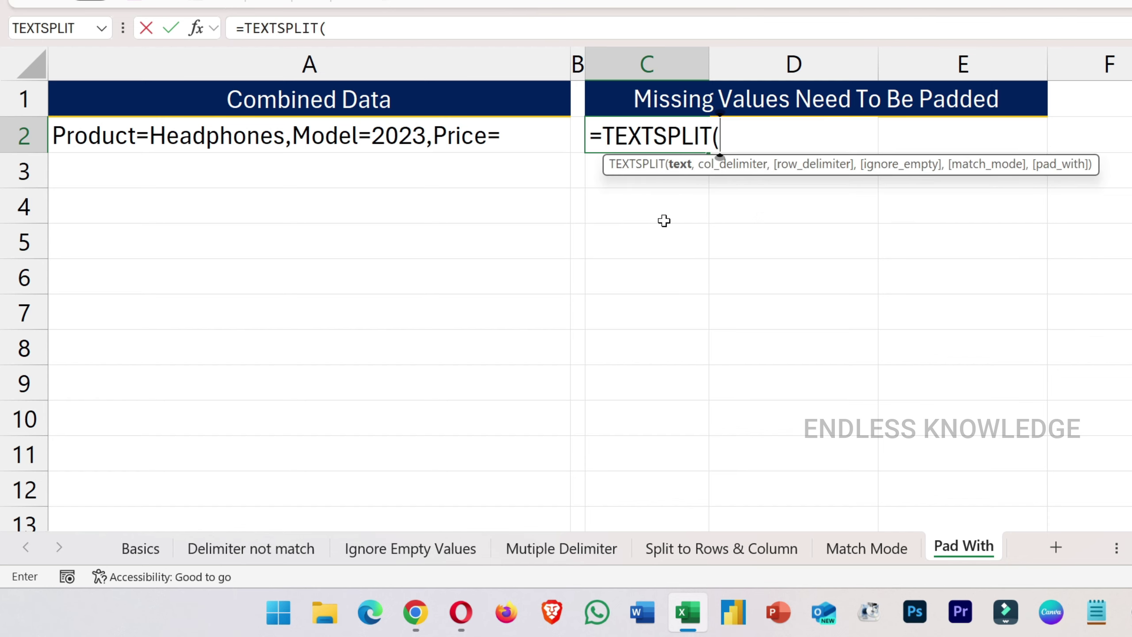
{"action": "left_click", "coordinate": [468, 133]}
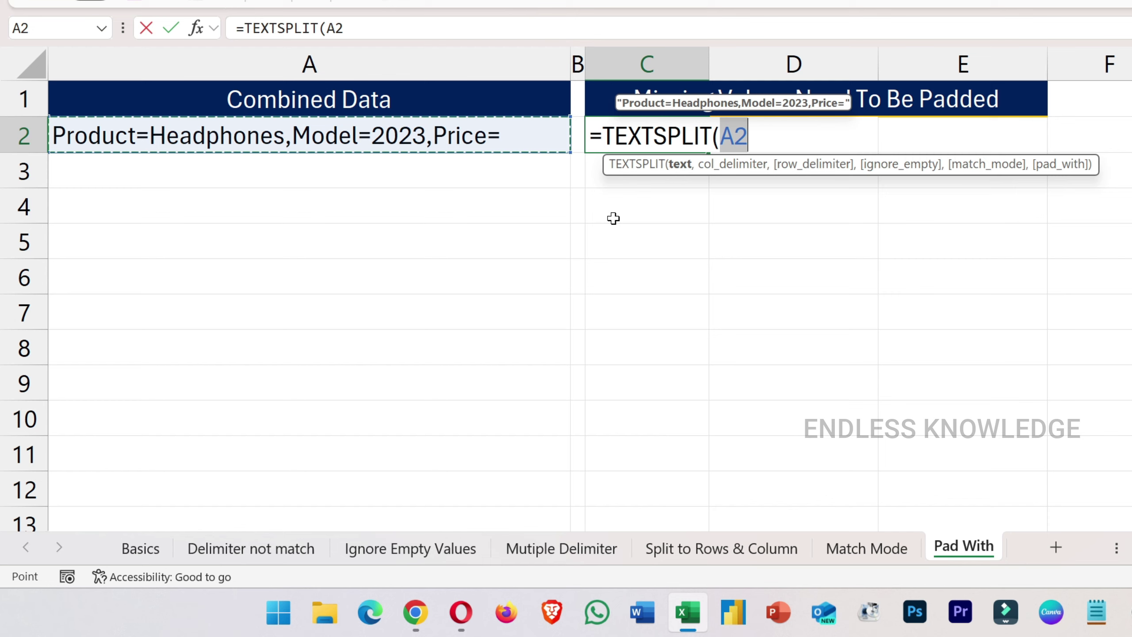
- Complete the C2 formula as =TEXTSPLIT(A2,"=",","), with the equals sign as column delimiter and the comma as row delimiter
{"action": "type", "text": ","}
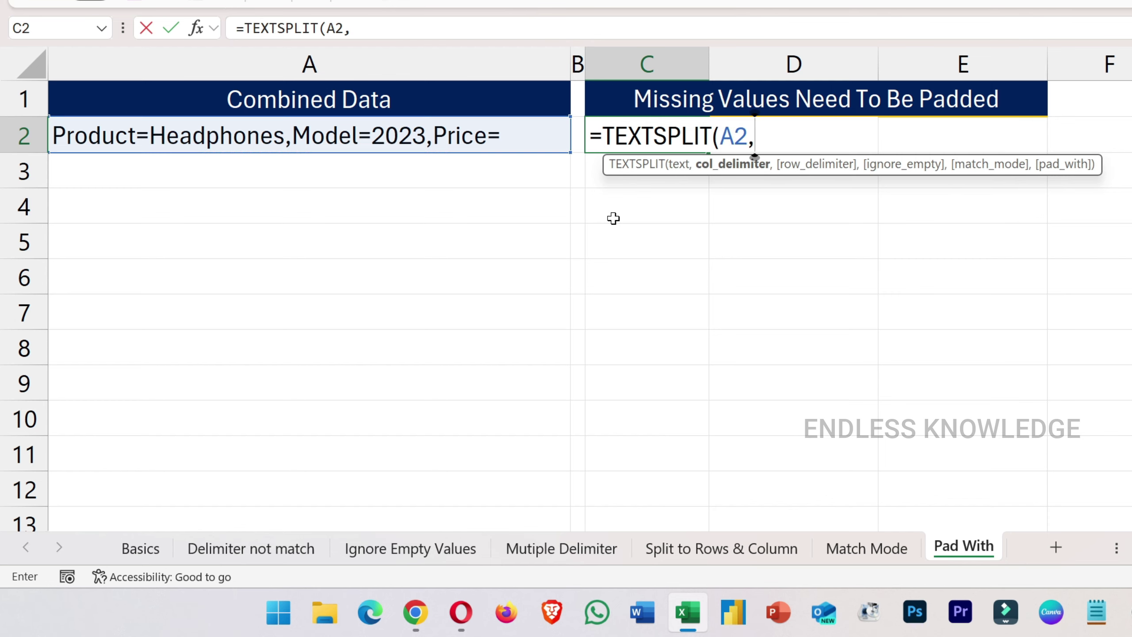
{"action": "type", "text": "\"=\""}
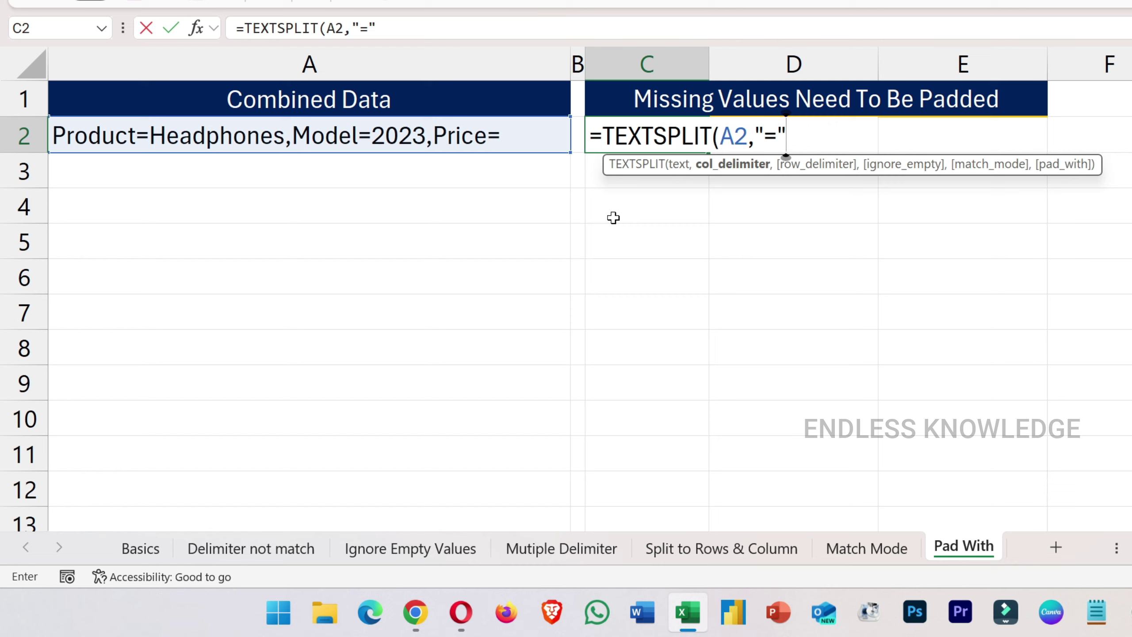
{"action": "type", "text": ","}
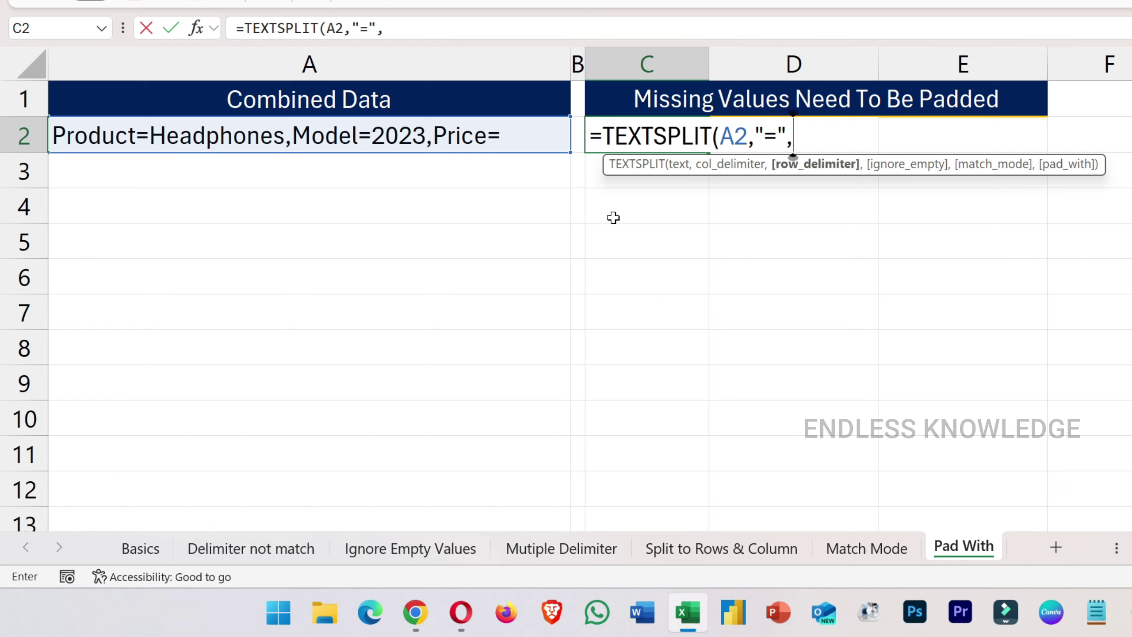
{"action": "type", "text": "\",\")"}
{"action": "key", "text": "Return"}
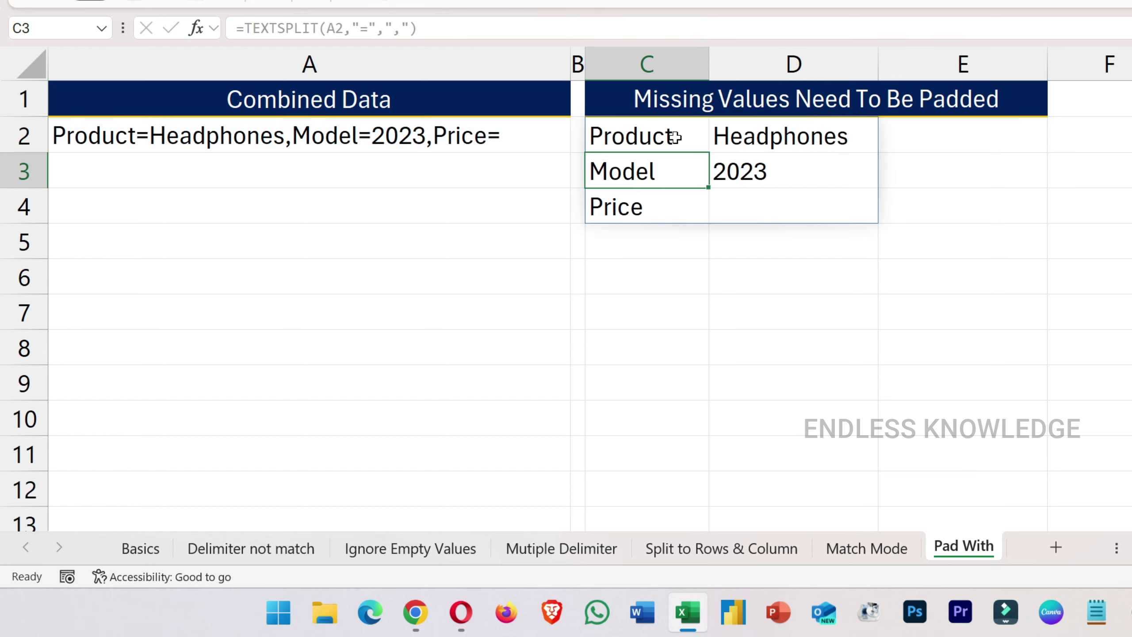
- Add TRUE as the ignore-empty argument, making the C2 formula =TEXTSPLIT(A2,"=",",",TRUE)
{"action": "left_click", "coordinate": [675, 137]}
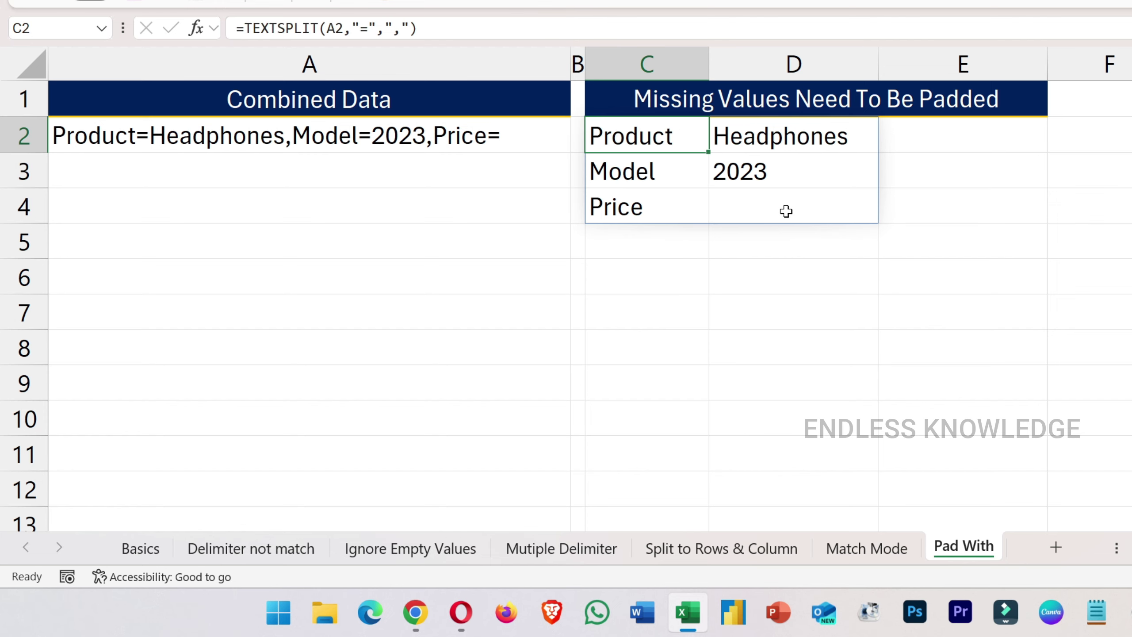
{"action": "double_click", "coordinate": [667, 136]}
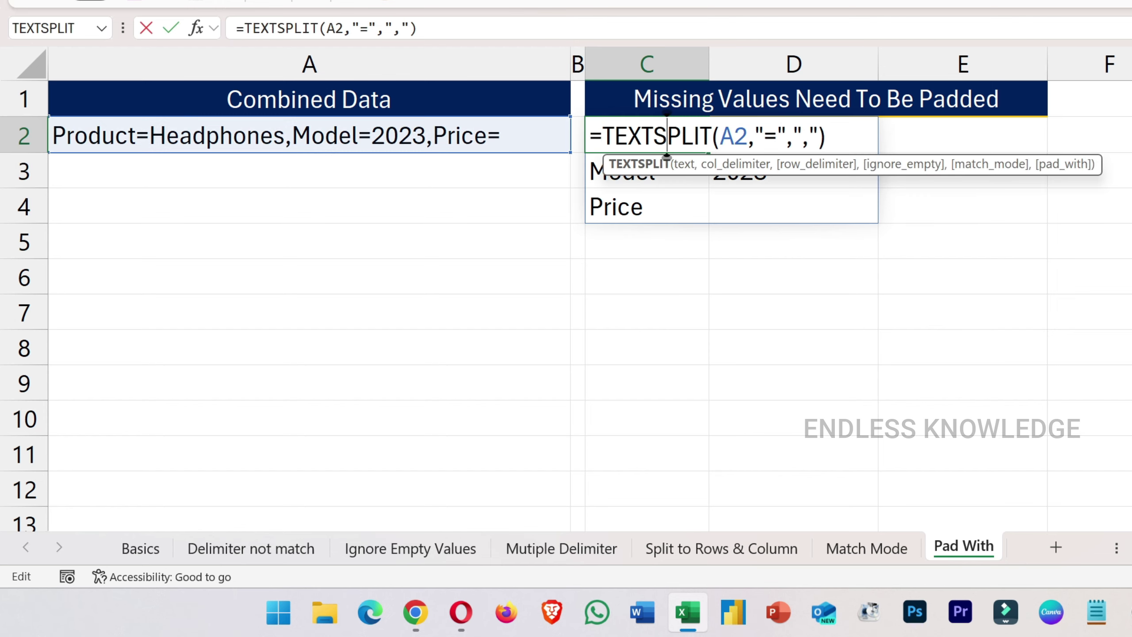
{"action": "left_click", "coordinate": [818, 136]}
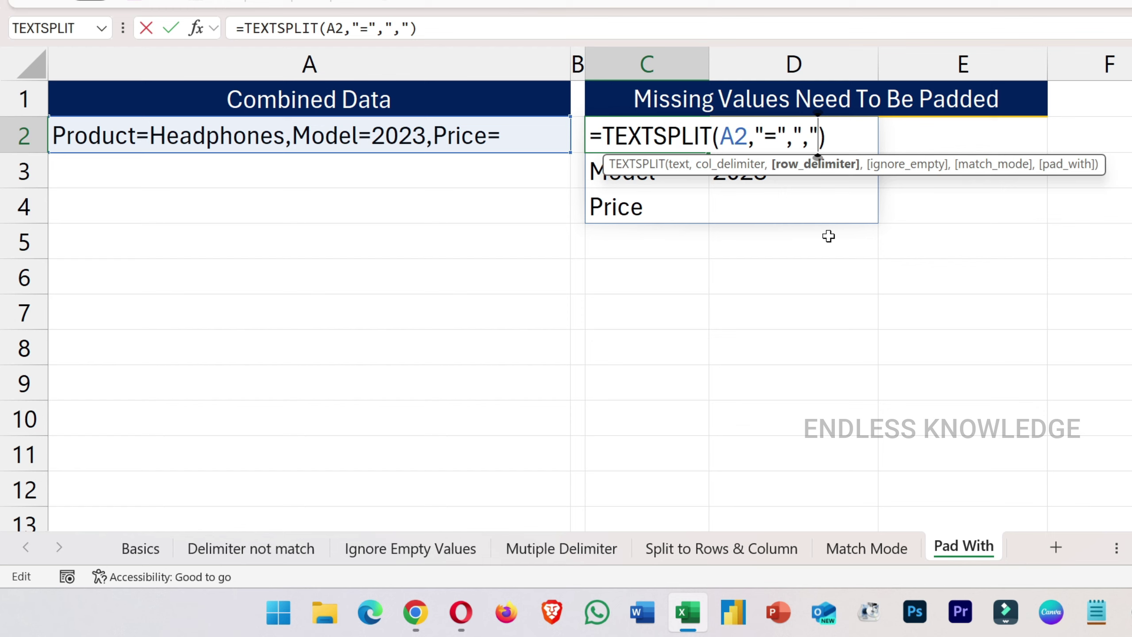
{"action": "type", "text": ","}
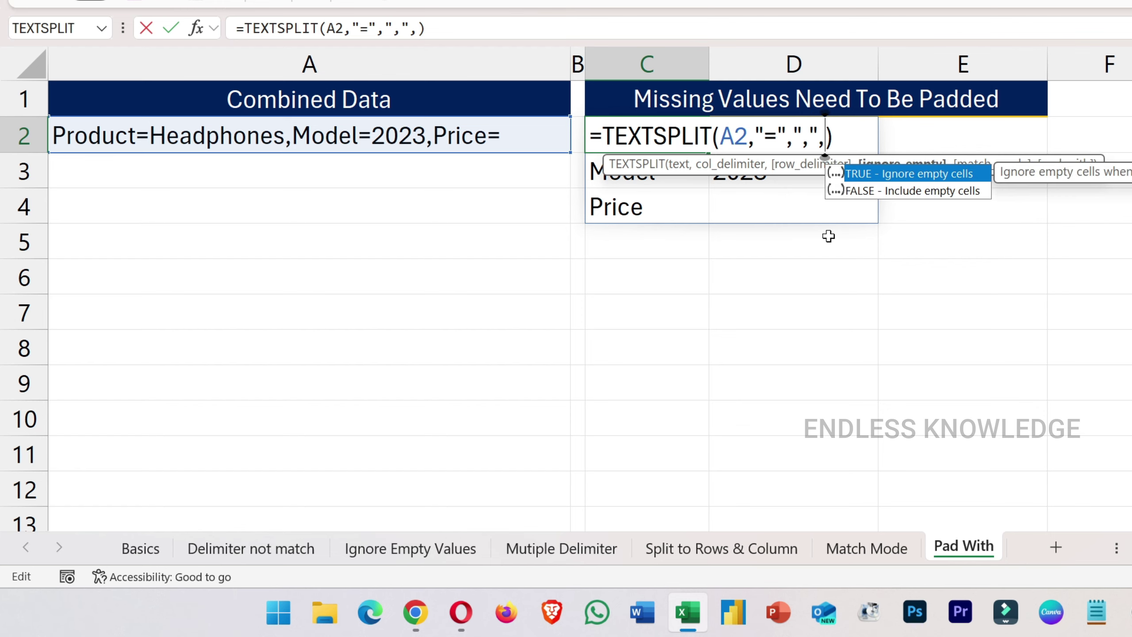
{"action": "key", "text": "Tab"}
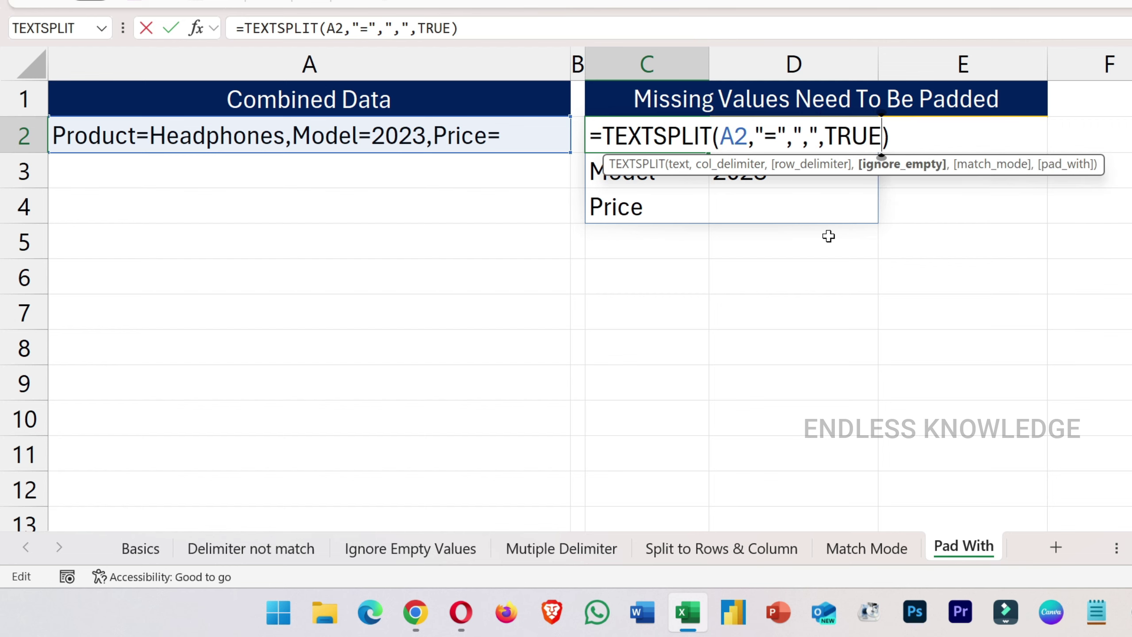
{"action": "key", "text": "Return"}
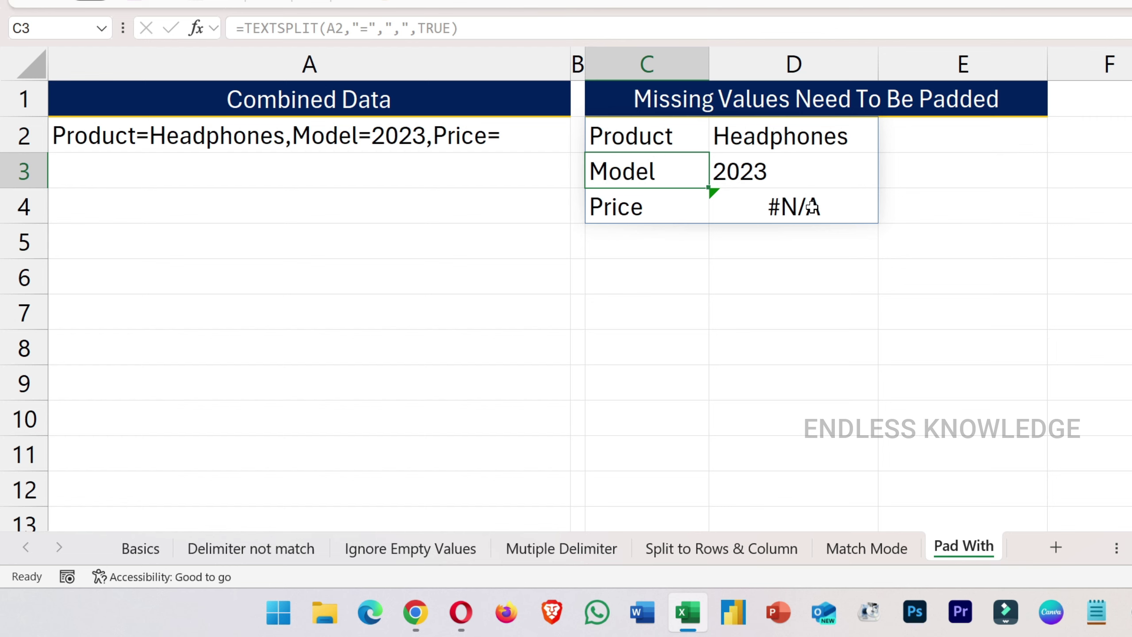
- Try wrapping the TEXTSPLIT formula in C2 in IFNA with "Nil" as the value_if_na argument, and undo the change
{"action": "double_click", "coordinate": [667, 129]}
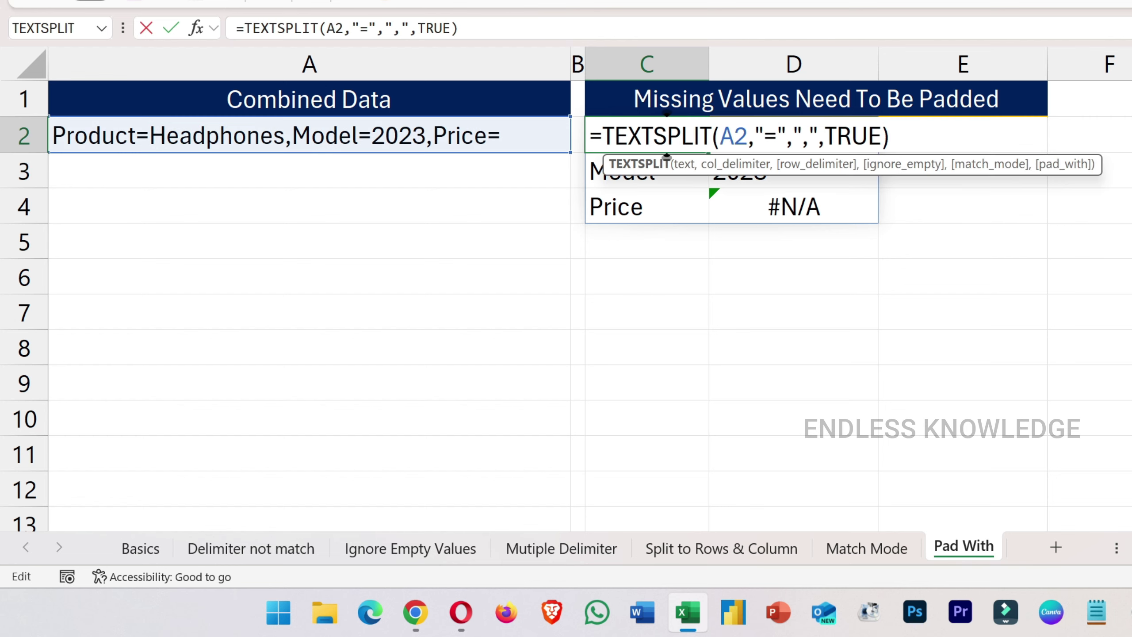
{"action": "left_click", "coordinate": [602, 134]}
{"action": "type", "text": "if"}
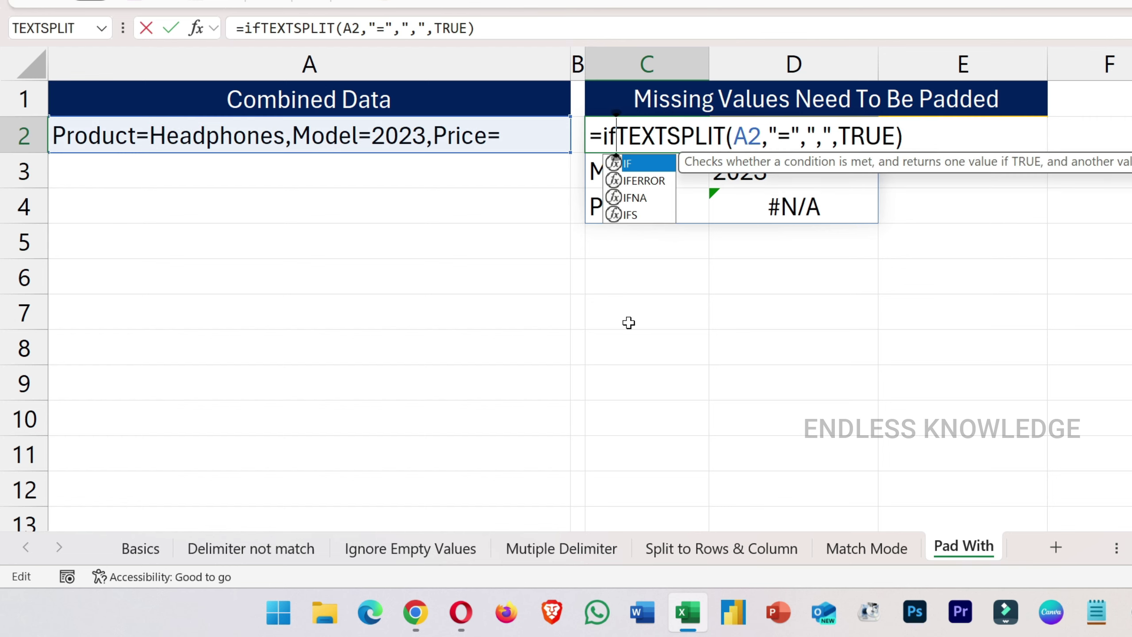
{"action": "type", "text": "na"}
{"action": "key", "text": "Tab"}
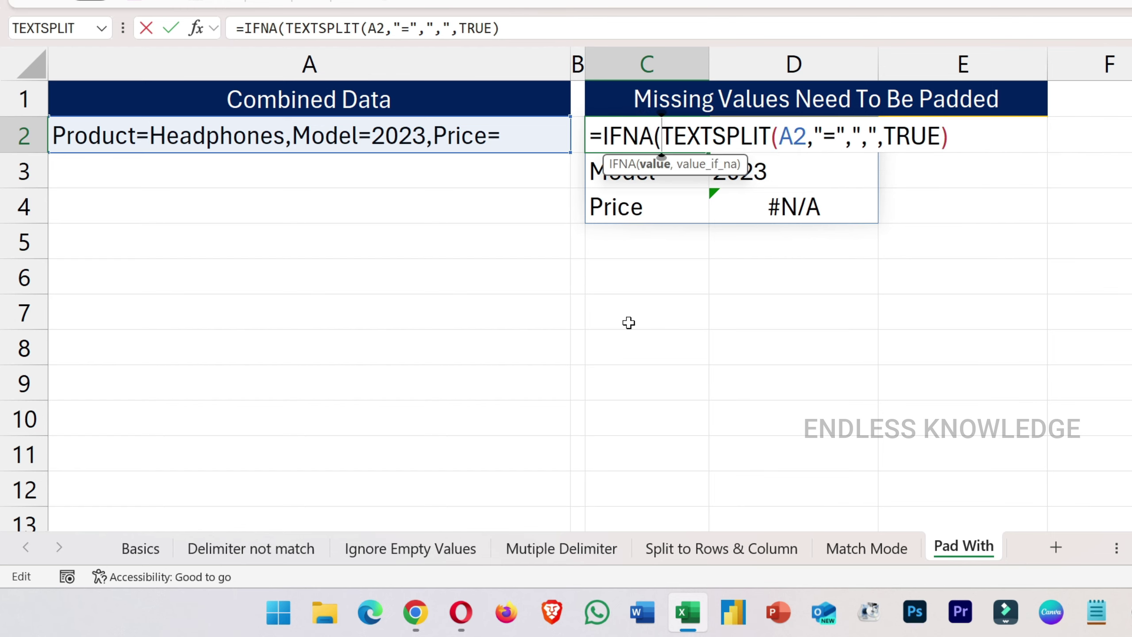
{"action": "key", "text": "End"}
{"action": "type", "text": ","}
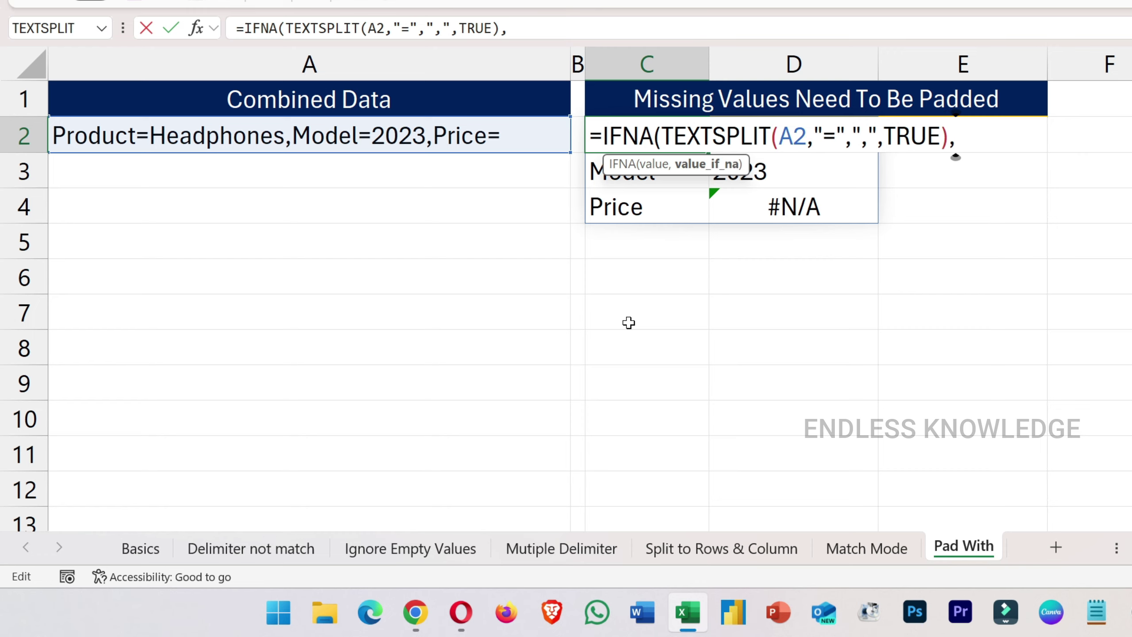
{"action": "type", "text": "\""}
{"action": "type", "text": "Nil"}
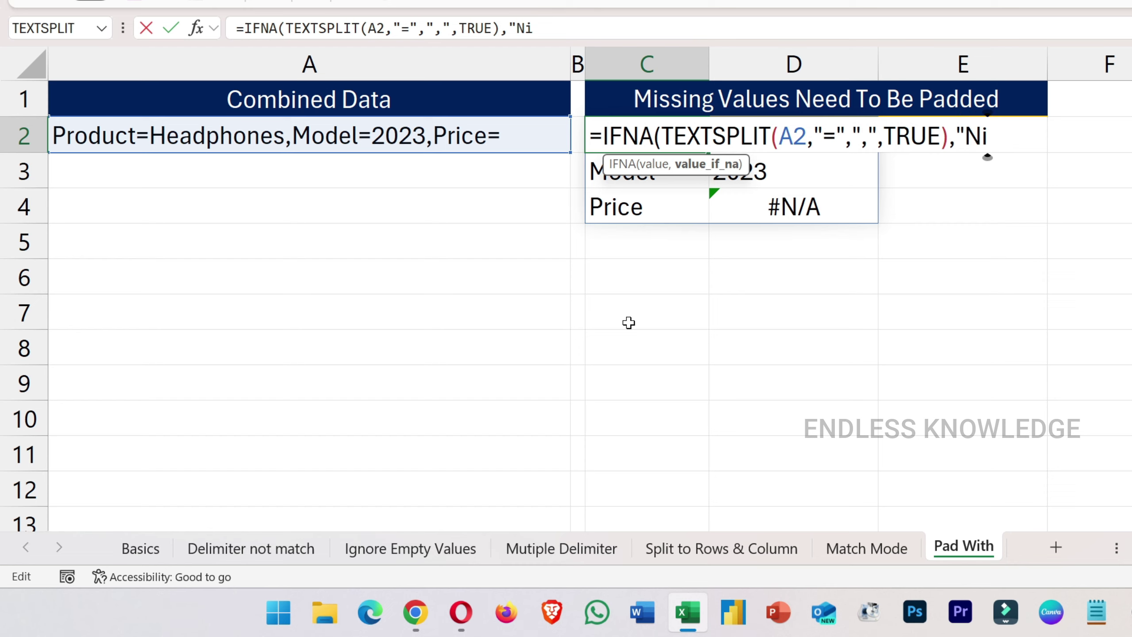
{"action": "type", "text": "\")"}
{"action": "key", "text": "Return"}
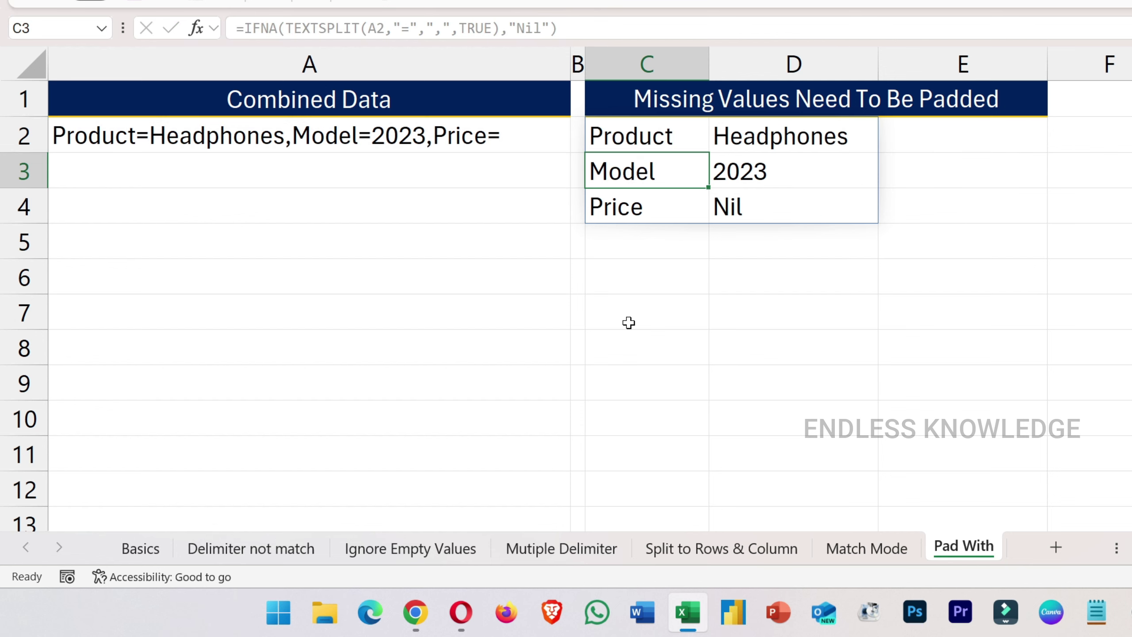
{"action": "key", "text": "ctrl+z"}
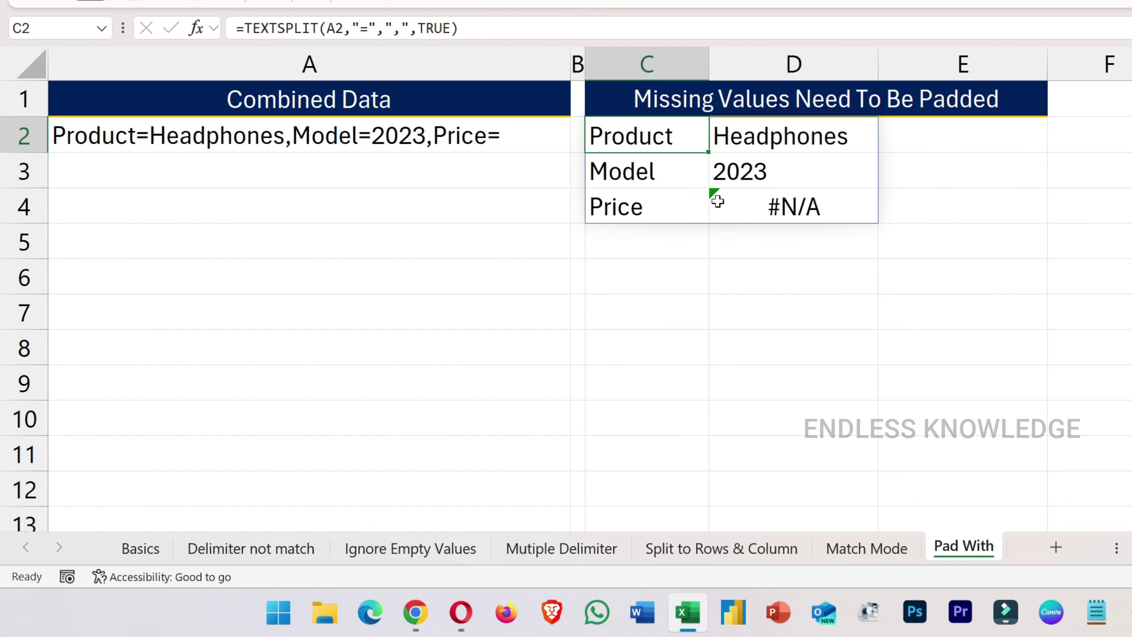
- Skip match mode and add "nil" as the pad_with argument, making the C2 formula =TEXTSPLIT(A2,"=",",",TRUE,,"nil")
{"action": "double_click", "coordinate": [668, 135]}
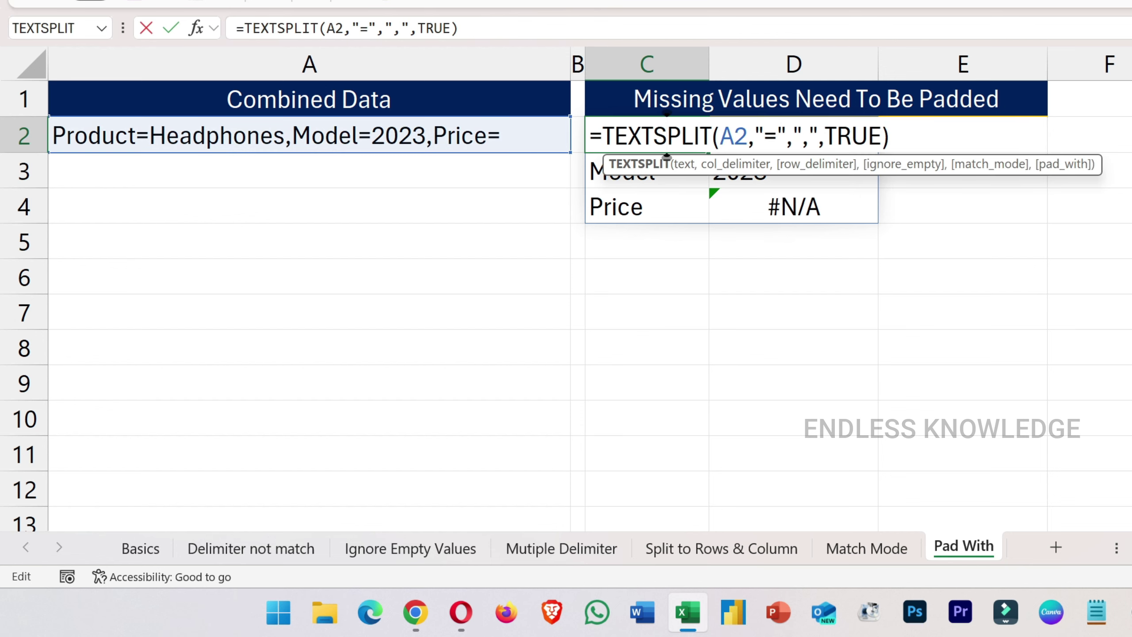
{"action": "left_click", "coordinate": [882, 136]}
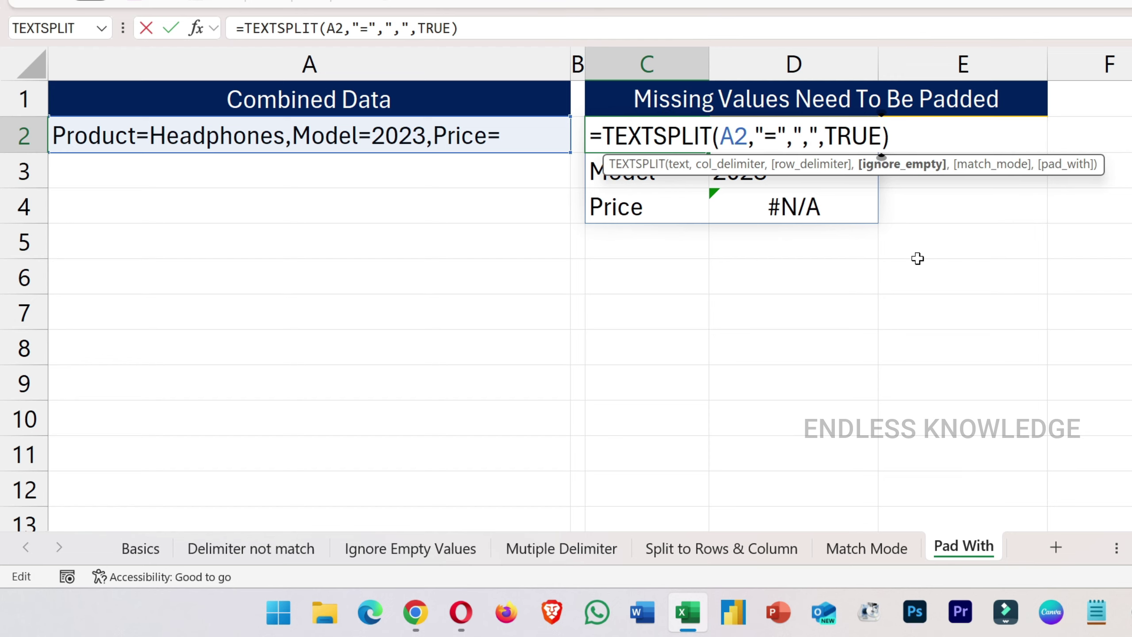
{"action": "type", "text": ",,"}
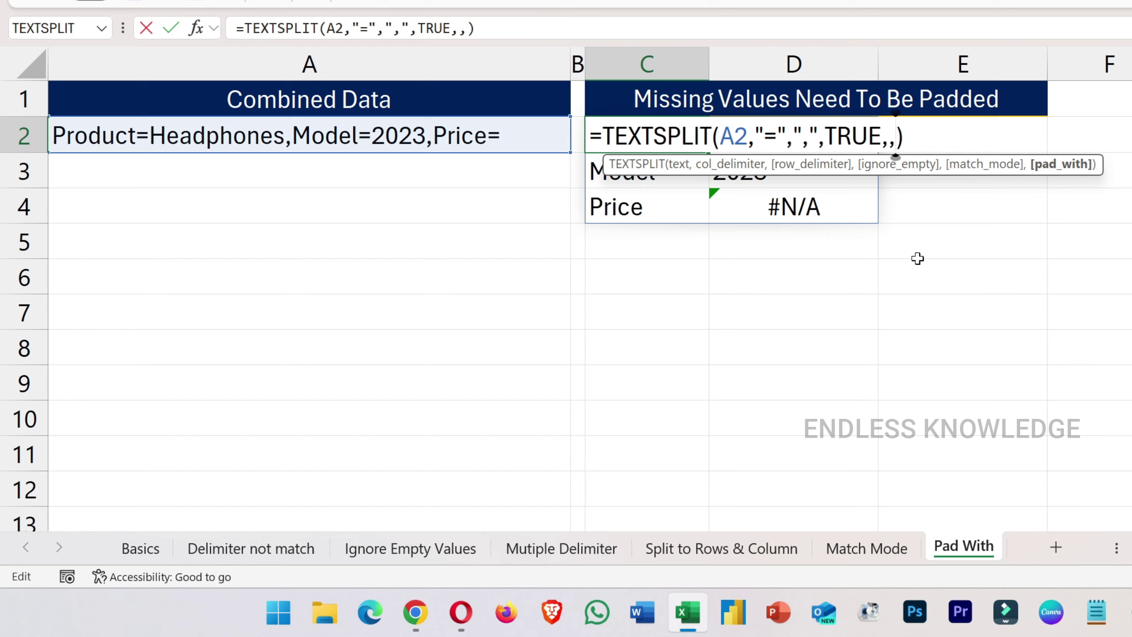
{"action": "type", "text": "\""}
{"action": "key", "text": "Right"}
{"action": "type", "text": "nil"}
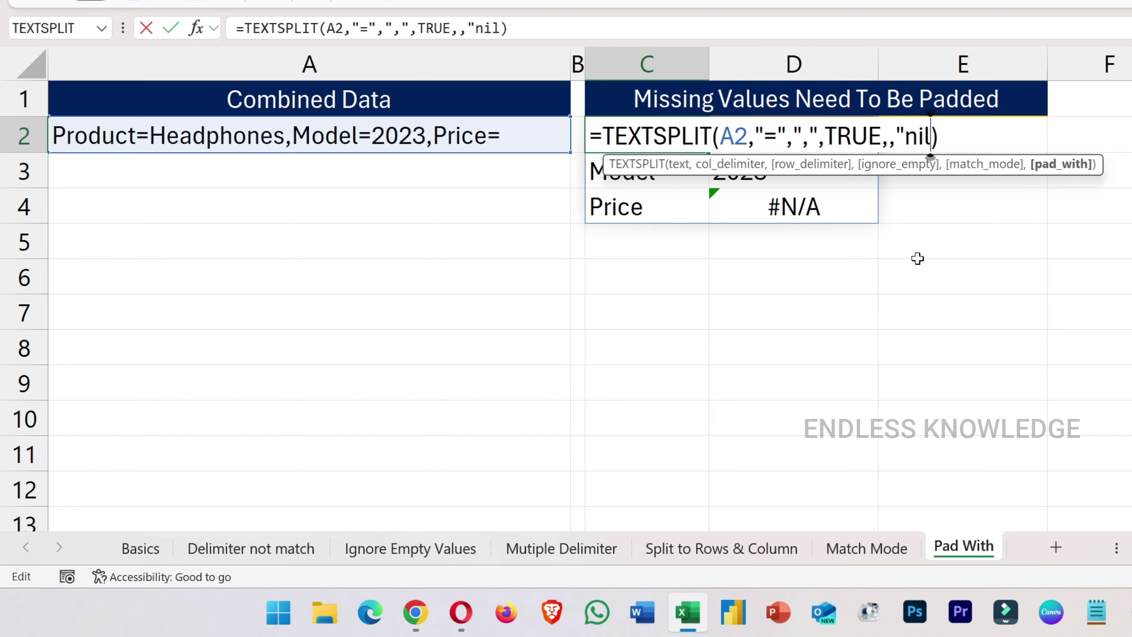
{"action": "type", "text": "\""}
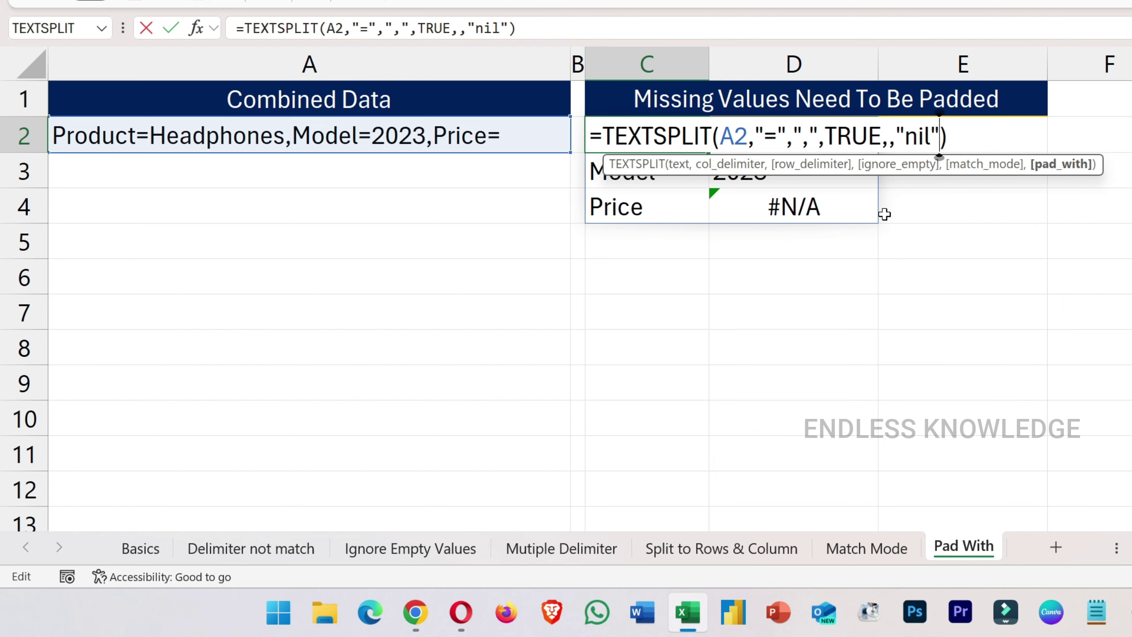
{"action": "key", "text": "Return"}
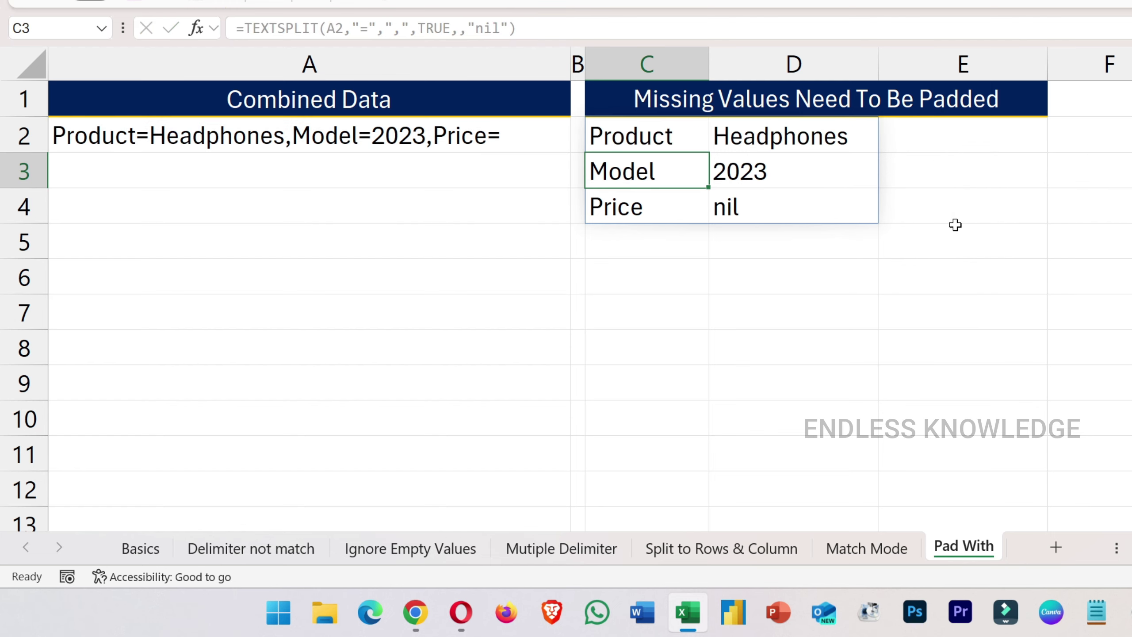
{"action": "left_click", "coordinate": [814, 213]}
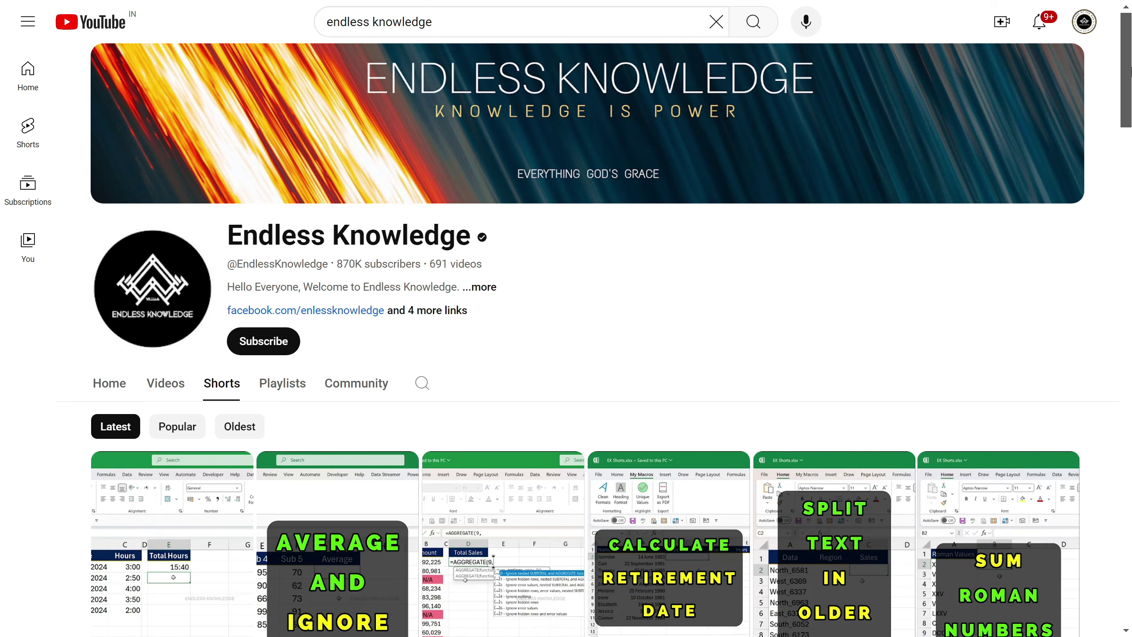
- Browse the Endless Knowledge channel's Shorts on YouTube, from the latest videos down to the older ones
{"action": "scroll", "coordinate": [611, 326], "scroll_direction": "down", "scroll_amount": 5}
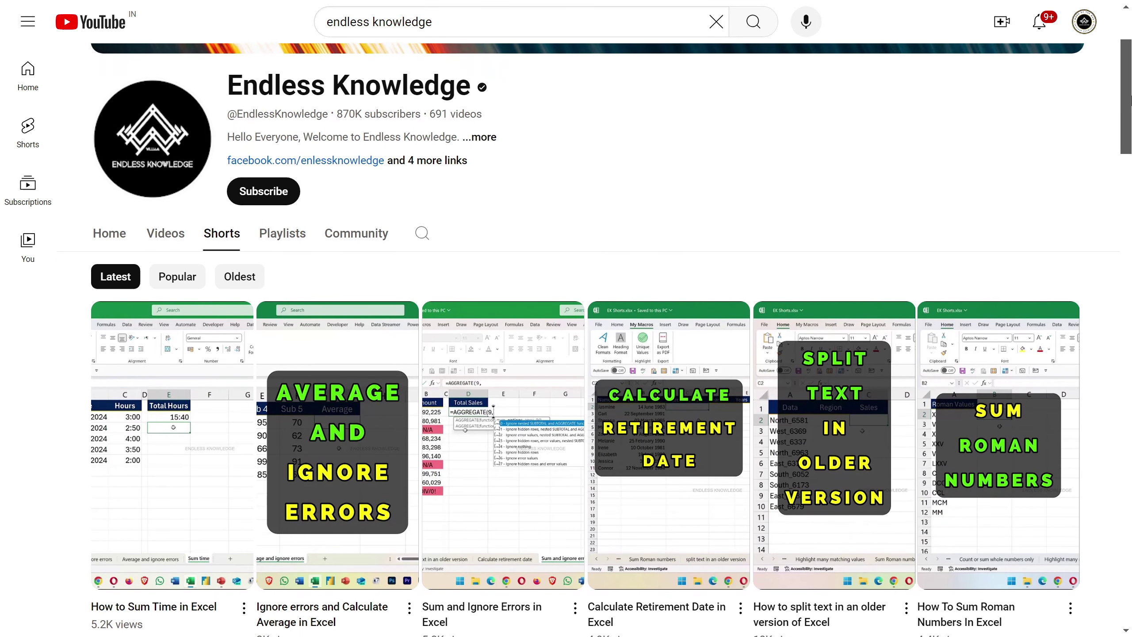
{"action": "scroll", "coordinate": [610, 326], "scroll_direction": "down", "scroll_amount": 10}
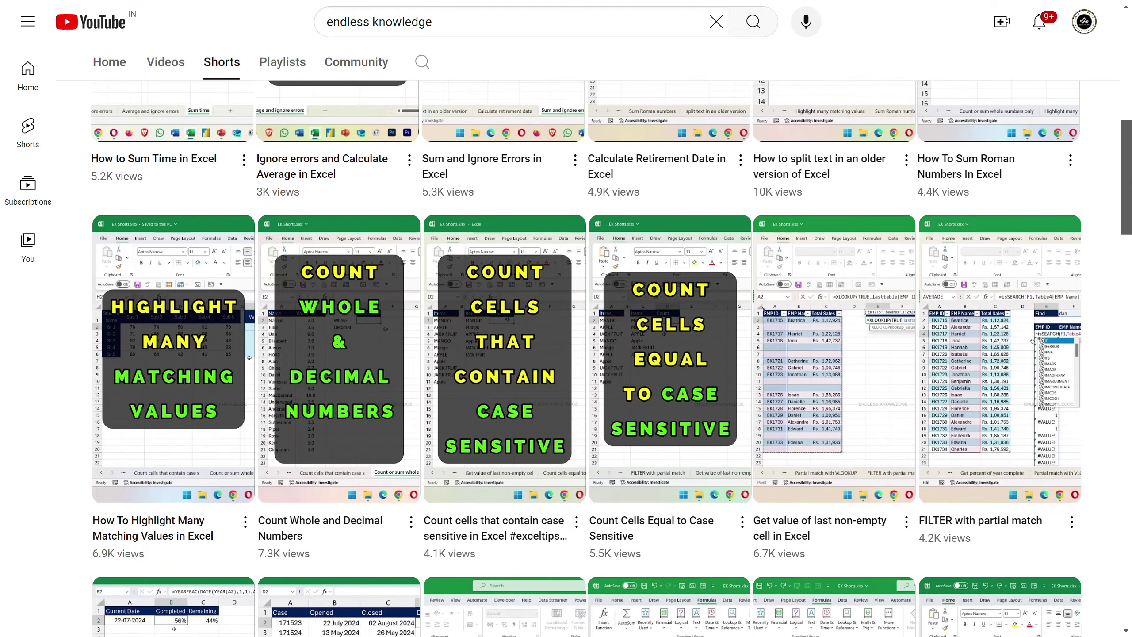
{"action": "scroll", "coordinate": [611, 325], "scroll_direction": "down", "scroll_amount": 10}
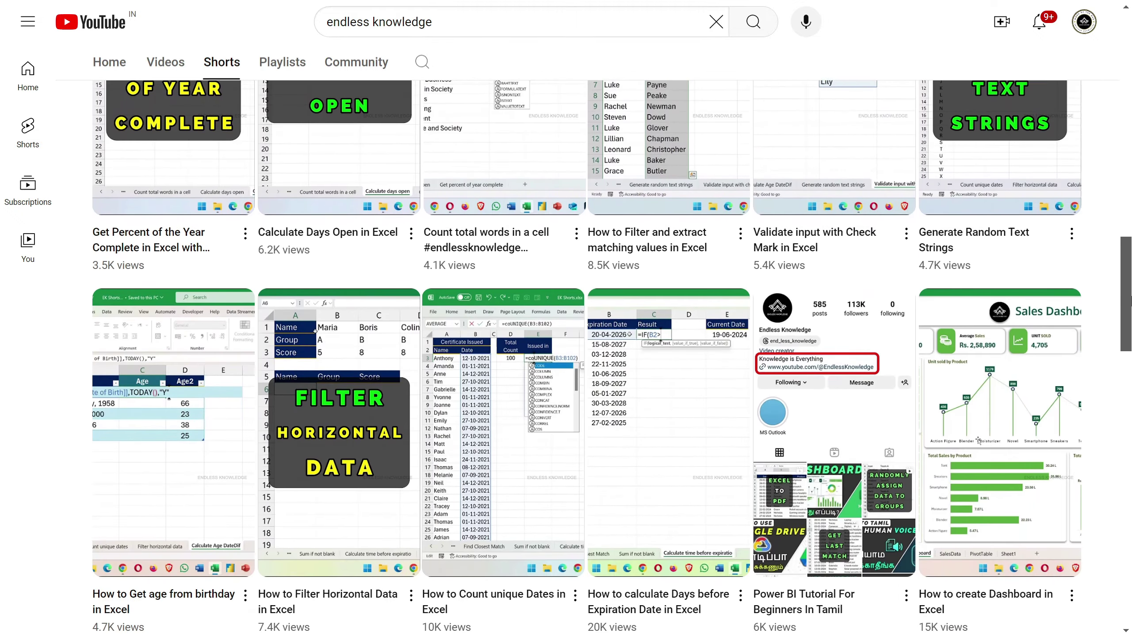
{"action": "scroll", "coordinate": [611, 326], "scroll_direction": "down", "scroll_amount": 10}
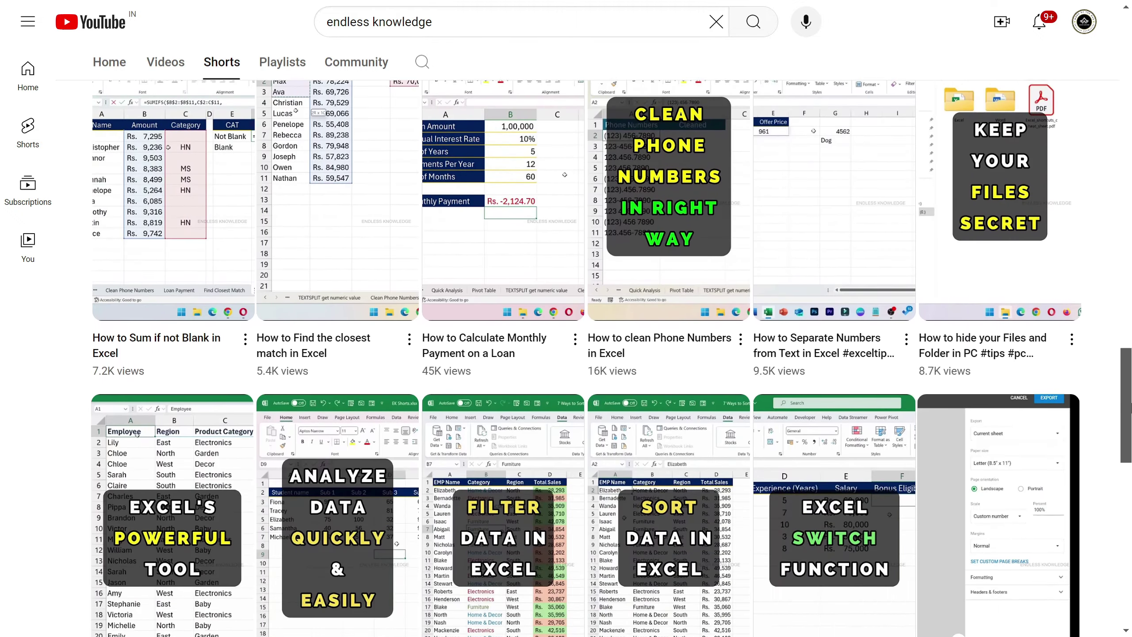
{"action": "scroll", "coordinate": [611, 325], "scroll_direction": "down", "scroll_amount": 10}
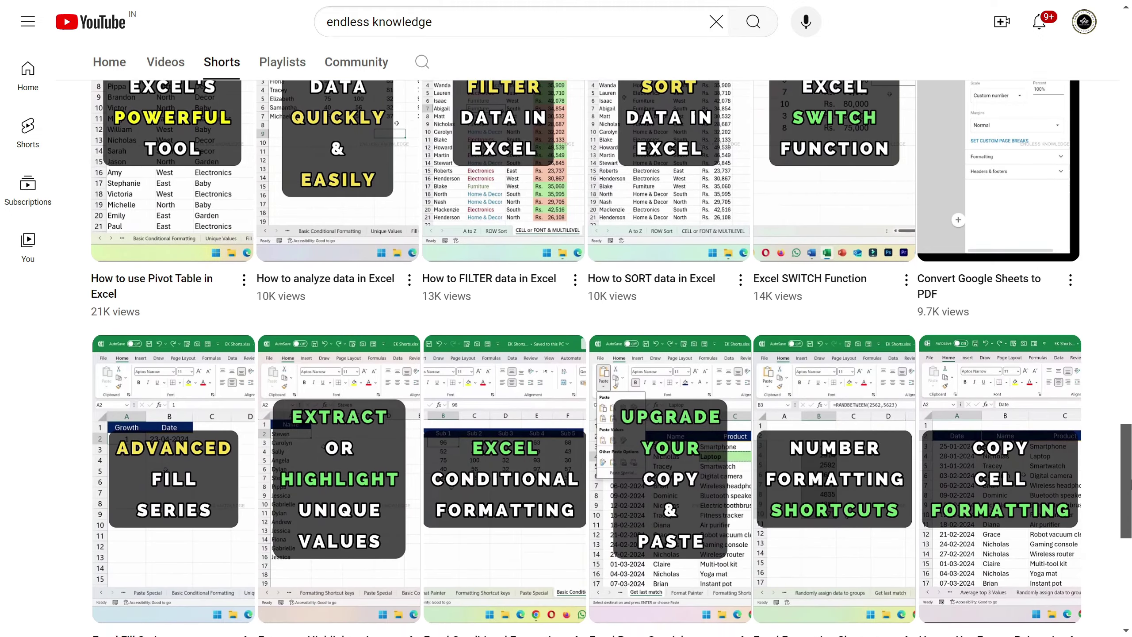
{"action": "scroll", "coordinate": [610, 326], "scroll_direction": "down", "scroll_amount": 8}
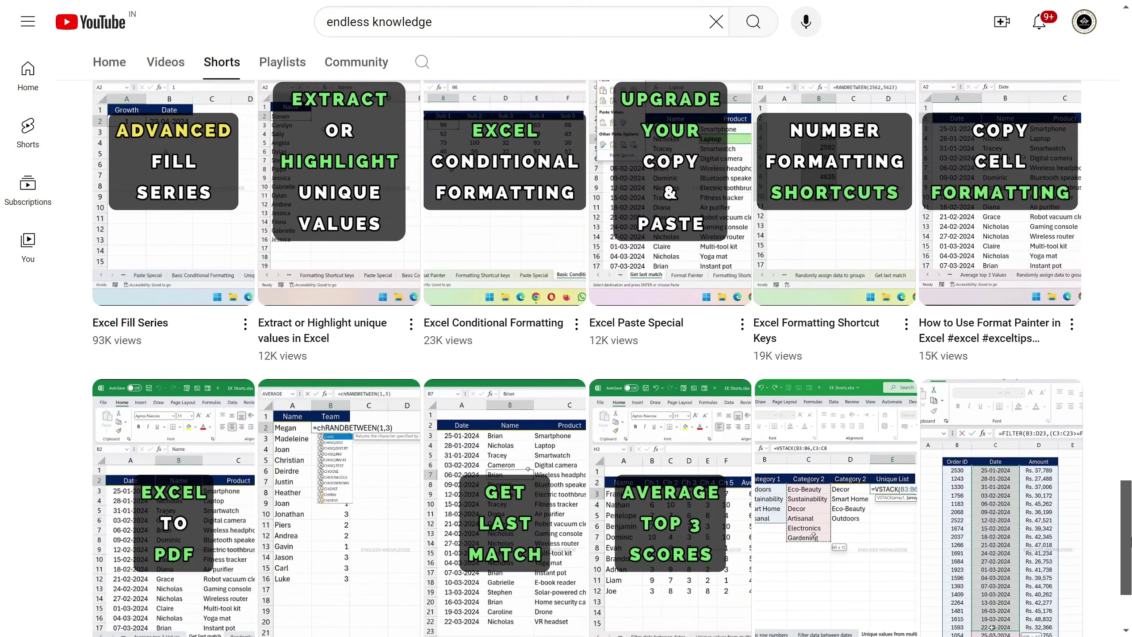
{"action": "scroll", "coordinate": [610, 326], "scroll_direction": "down", "scroll_amount": 2}
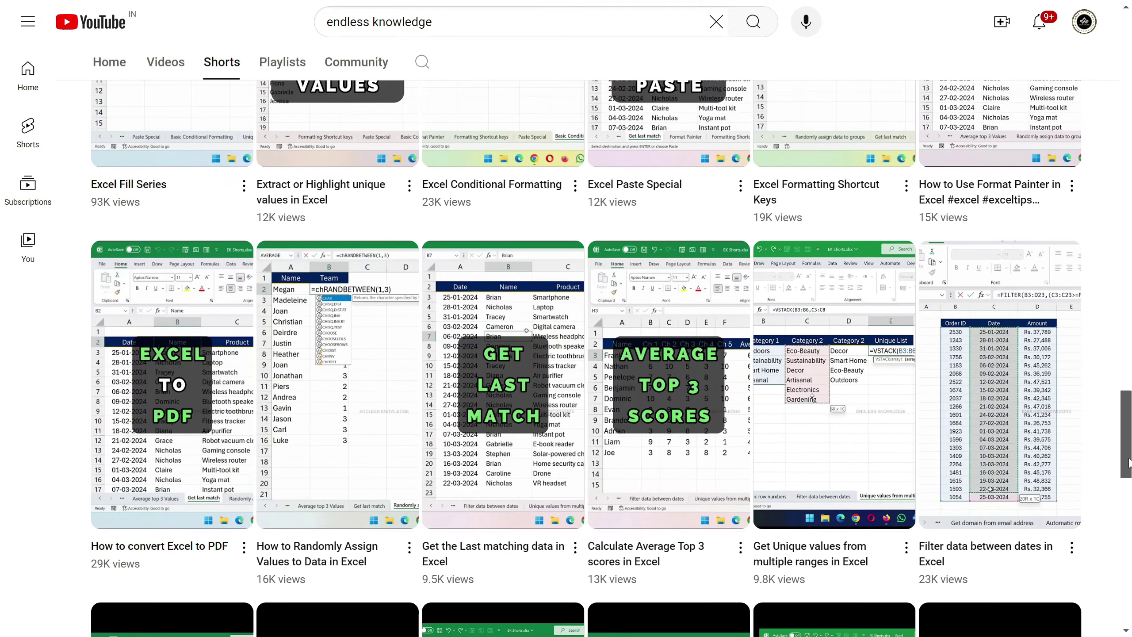
{"action": "scroll", "coordinate": [611, 325], "scroll_direction": "down", "scroll_amount": 2}
{"action": "scroll", "coordinate": [610, 325], "scroll_direction": "down", "scroll_amount": 7}
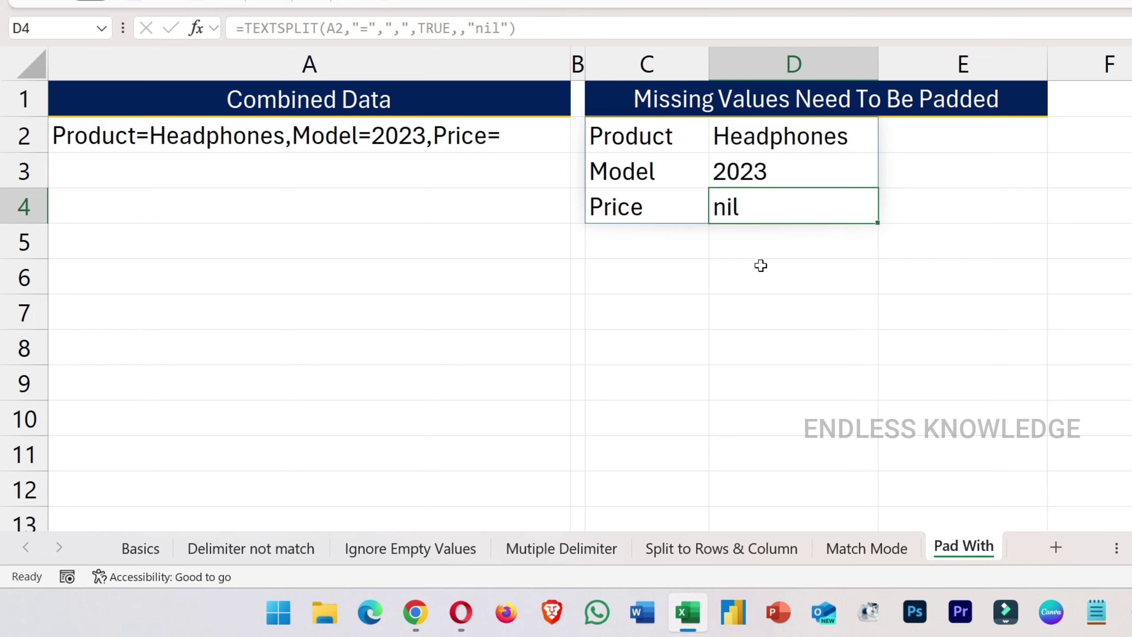
- Switch to Excel and open the Update Options on the account page
{"action": "key", "text": "alt+f"}
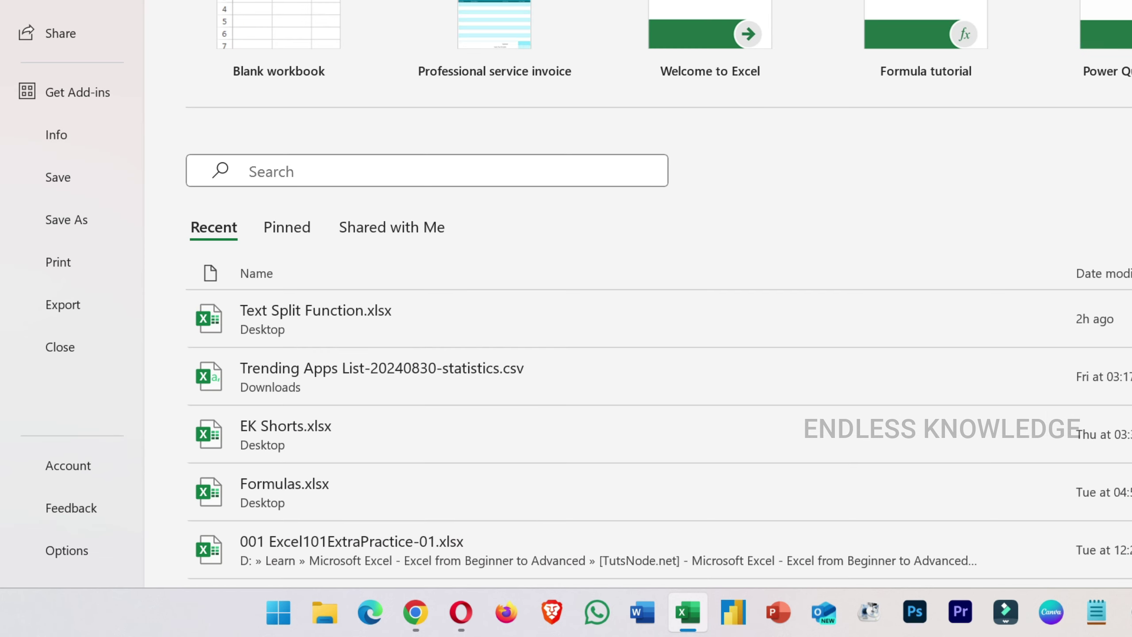
{"action": "left_click", "coordinate": [84, 462]}
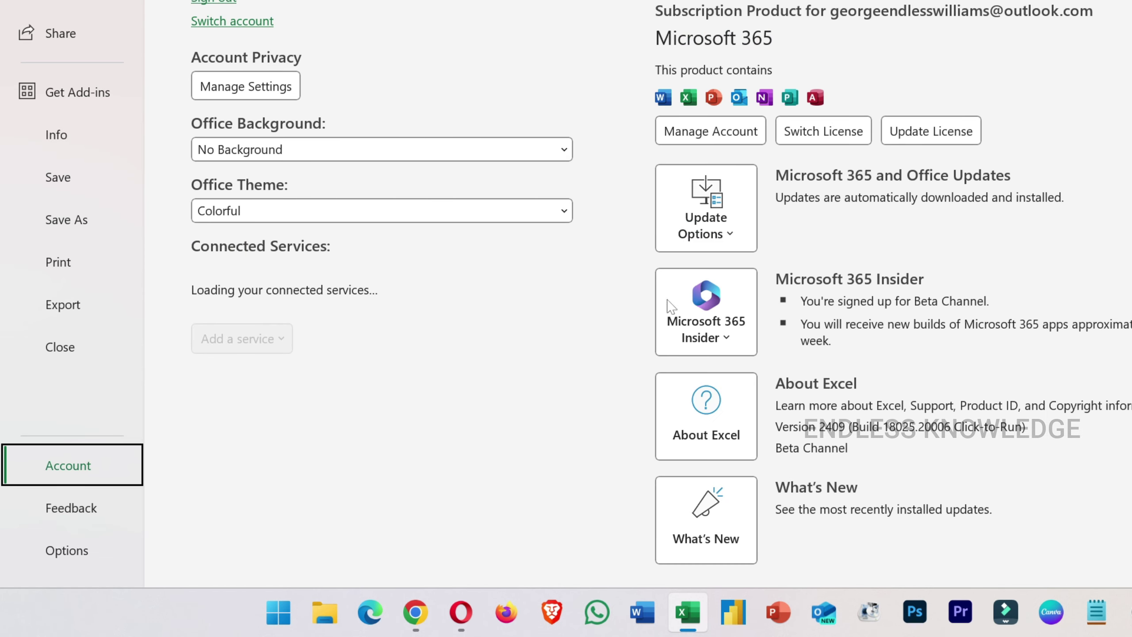
{"action": "left_click", "coordinate": [706, 214]}
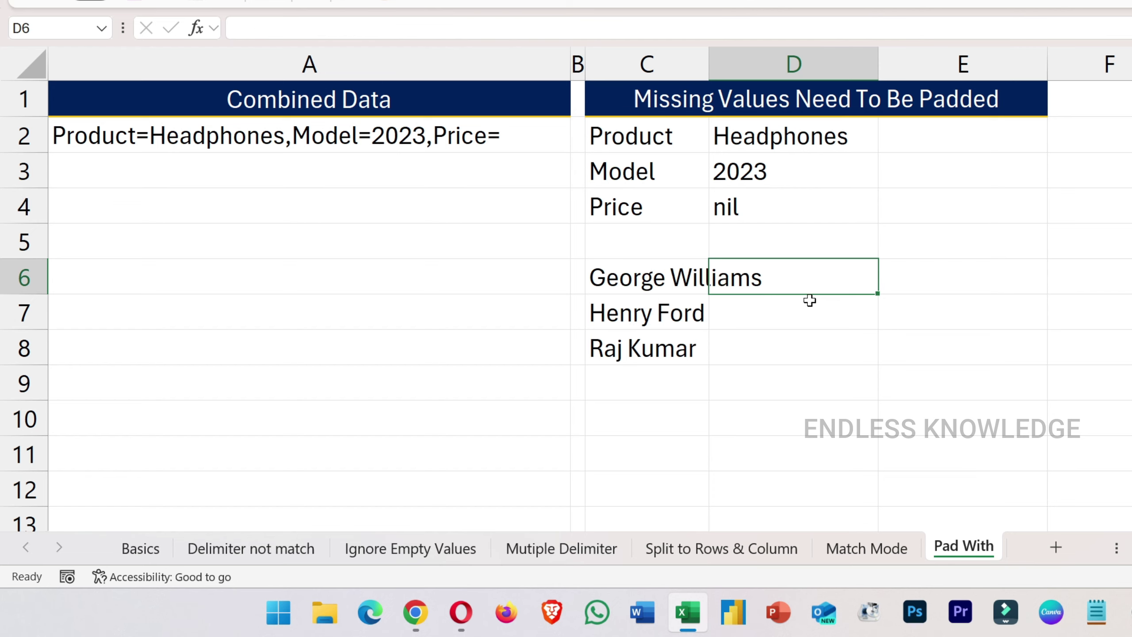
- Enter the first name from C6 in D6 and the last name in E6 as examples for Flash Fill
{"action": "left_click_drag", "start_coordinate": [677, 286], "coordinate": [670, 335]}
{"action": "left_click", "coordinate": [788, 281]}
{"action": "type", "text": "George"}
{"action": "key", "text": "Right"}
{"action": "type", "text": "Williams"}
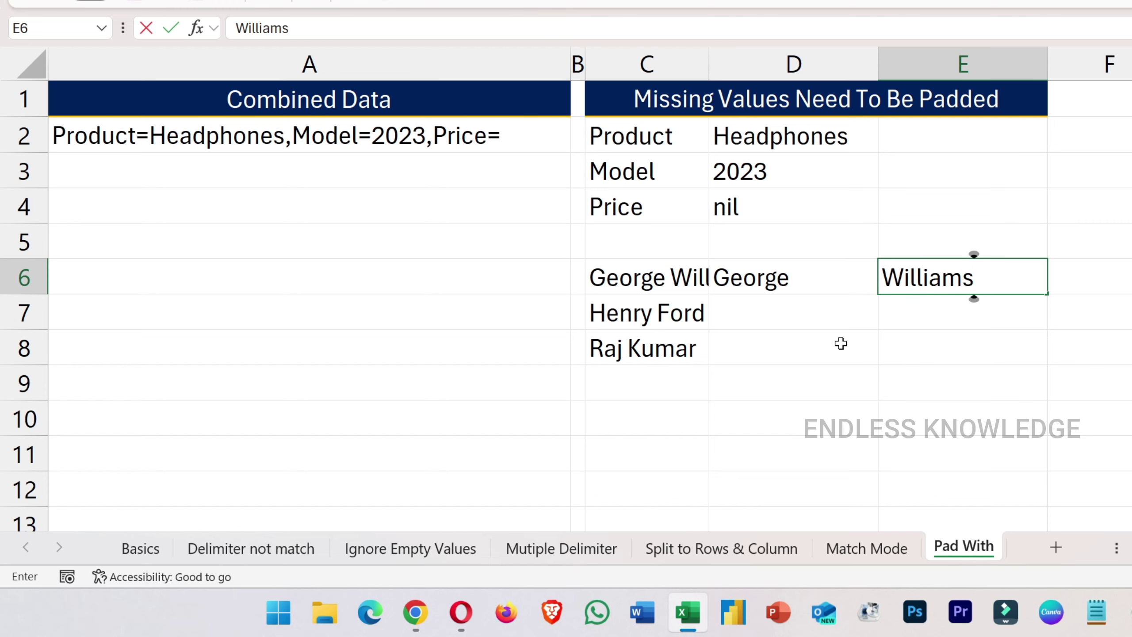
{"action": "key", "text": "Return"}
- Flash Fill the remaining first names in D7:D8 and last names in E7:E8, and select the range C6:E8
{"action": "key", "text": "Left"}
{"action": "key", "text": "ctrl+e"}
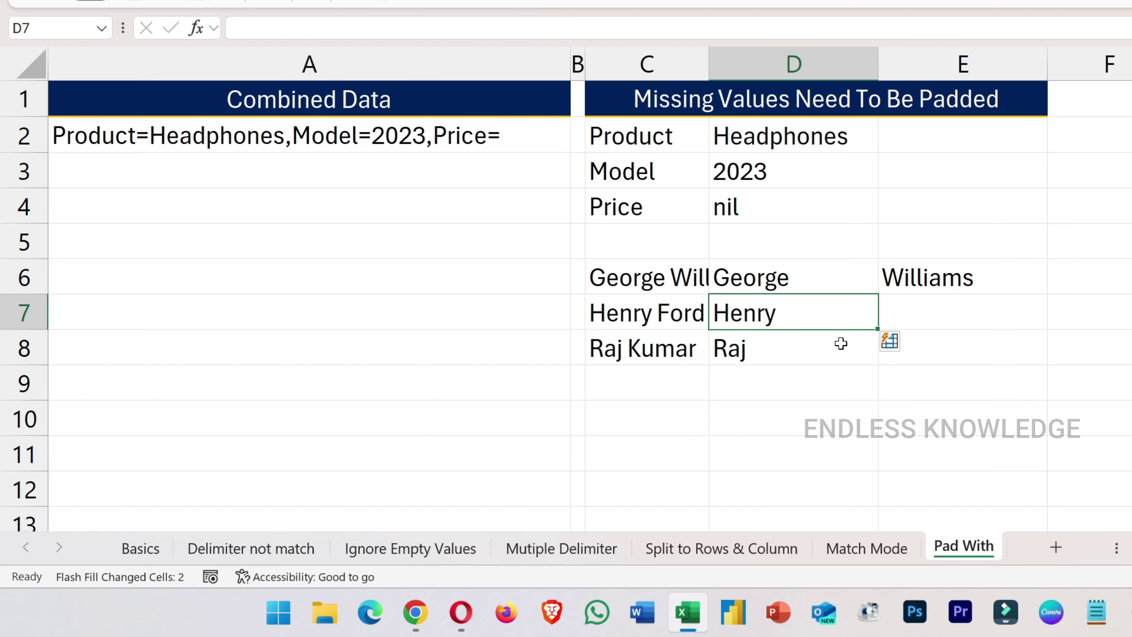
{"action": "key", "text": "Right"}
{"action": "key", "text": "ctrl+e"}
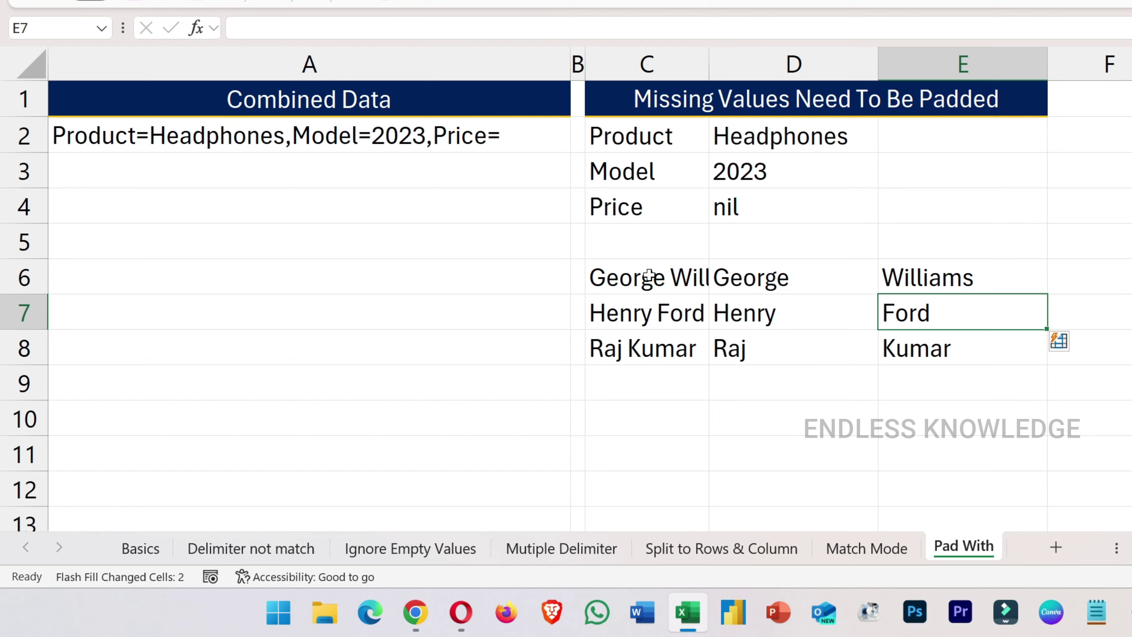
{"action": "left_click_drag", "start_coordinate": [646, 276], "coordinate": [952, 347]}
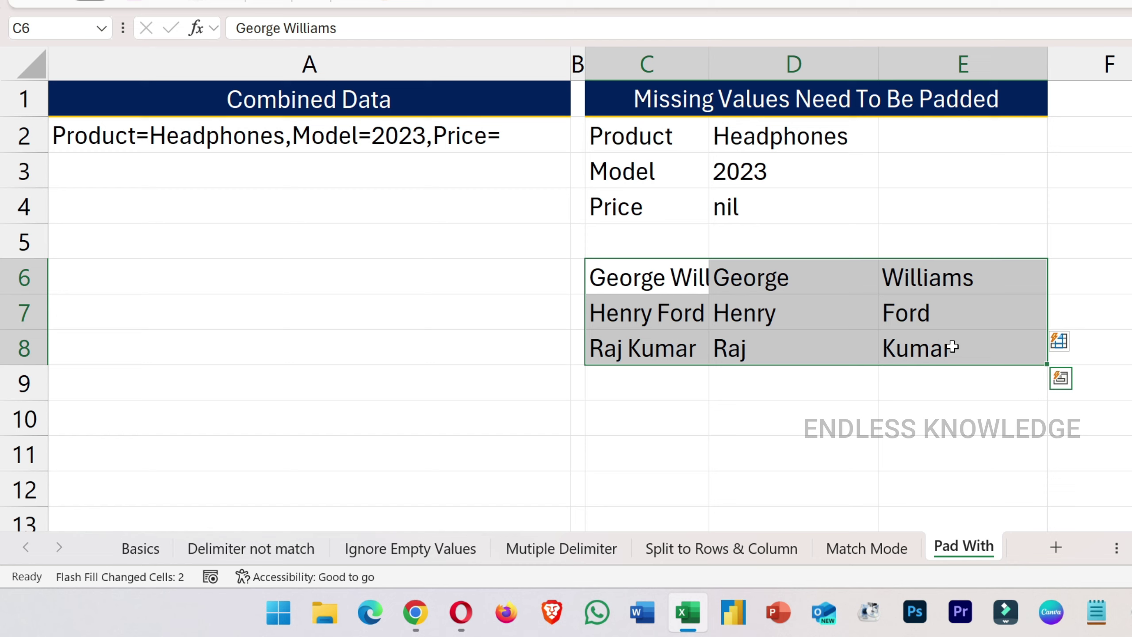